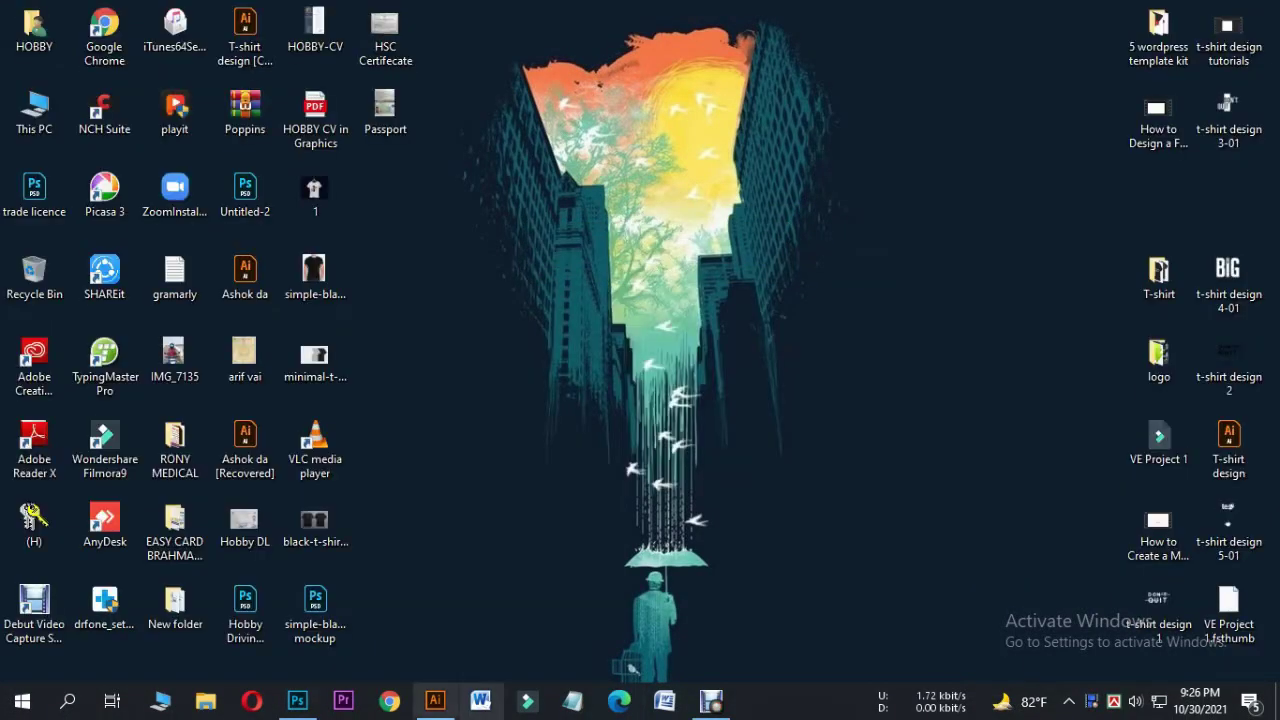
Bring up T-shirt design.ai in Illustrator and browse its designs, selecting If You Can Dream It.
{"action": "left_click", "coordinate": [435, 700]}
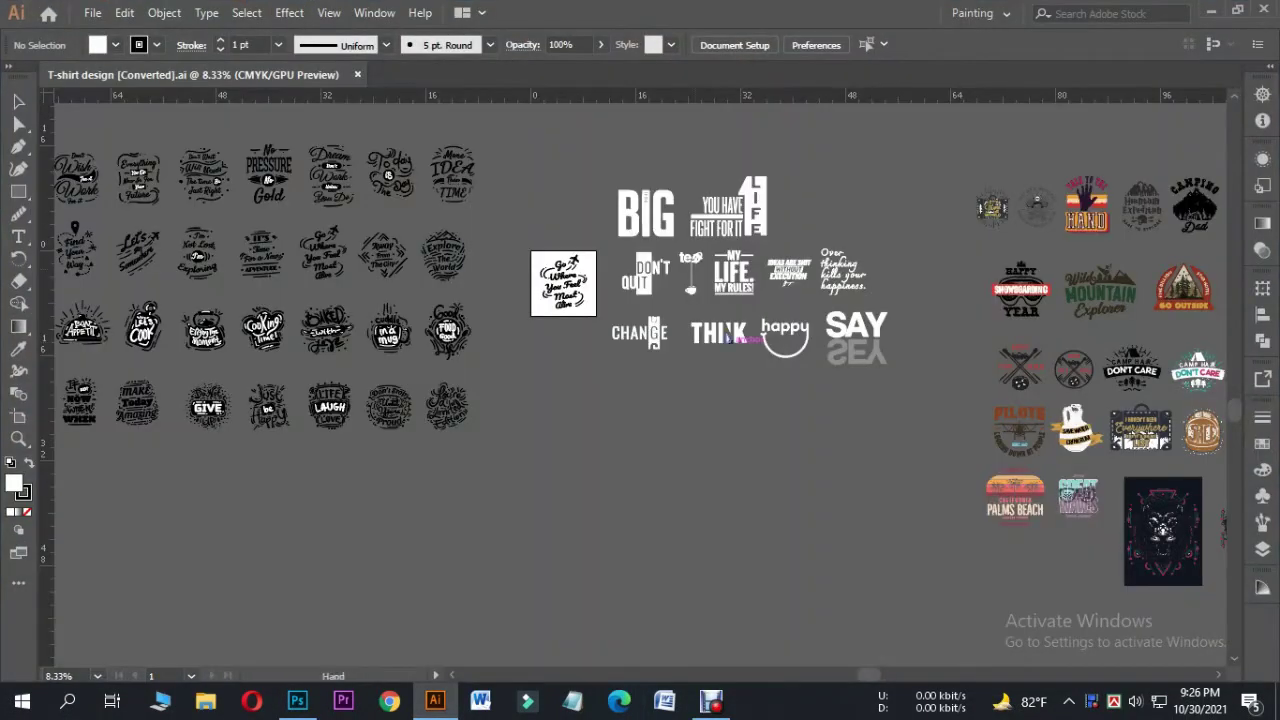
{"action": "left_click_drag", "start_coordinate": [640, 360], "coordinate": [897, 435]}
{"action": "scroll", "coordinate": [545, 300], "scroll_direction": "up", "scroll_amount": 4}
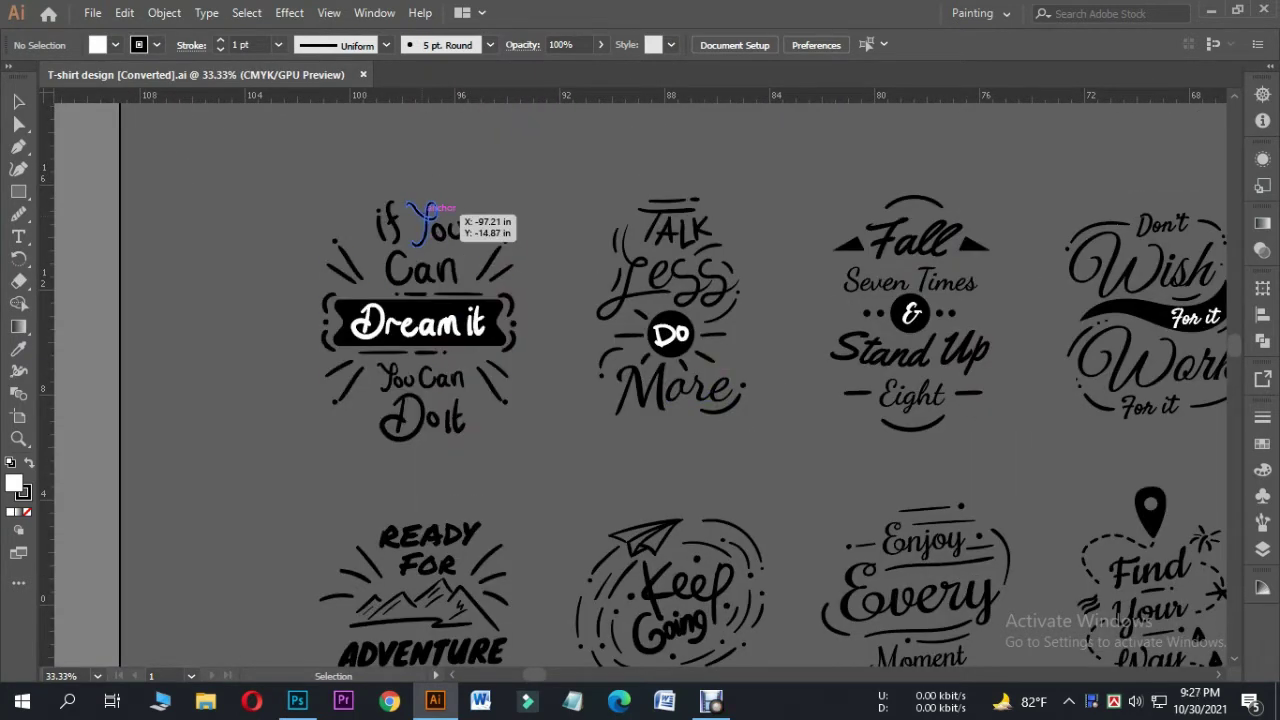
{"action": "left_click", "coordinate": [423, 214]}
{"action": "scroll", "coordinate": [443, 263], "scroll_direction": "down", "scroll_amount": 5}
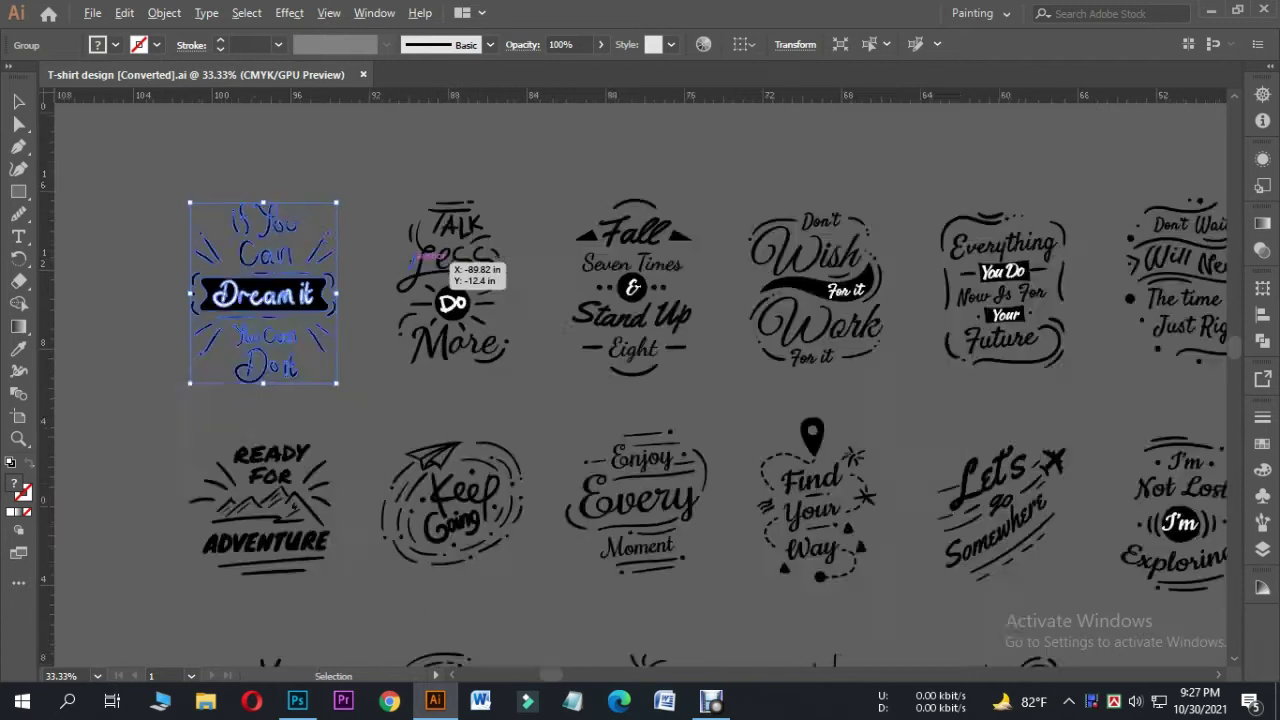
{"action": "left_click_drag", "start_coordinate": [1100, 255], "coordinate": [626, 183]}
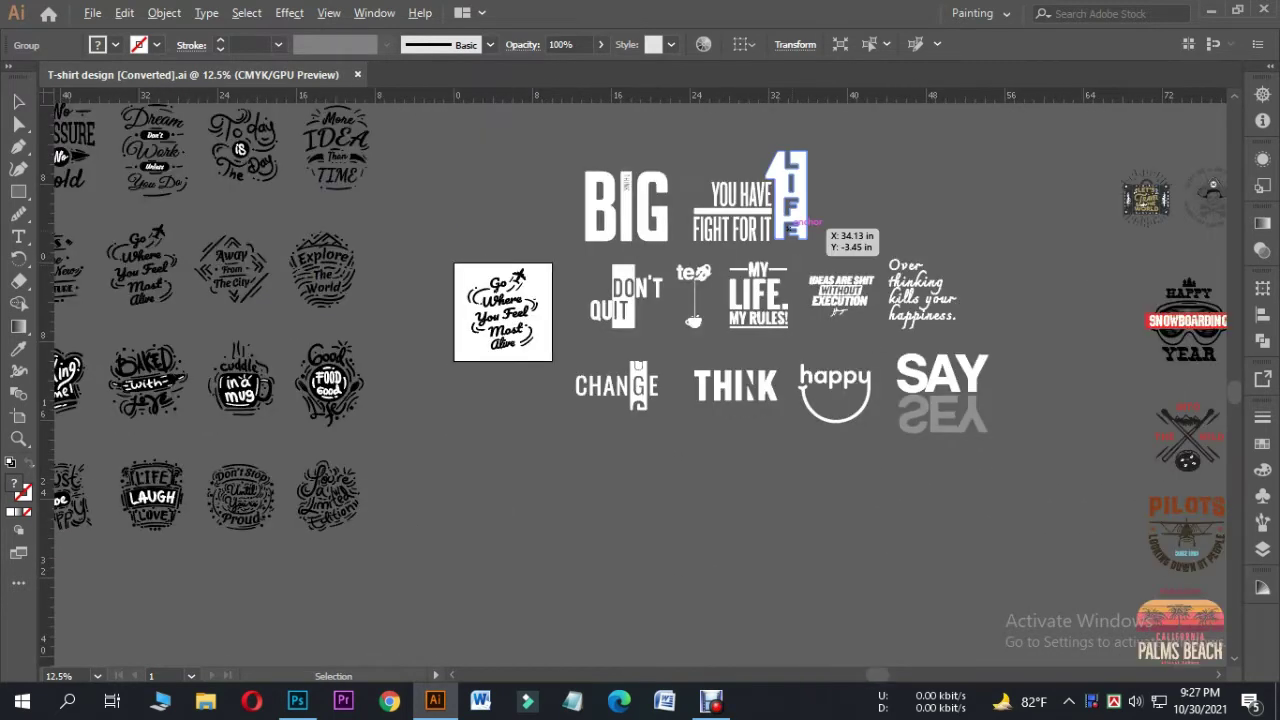
{"action": "scroll", "coordinate": [795, 222], "scroll_direction": "right", "scroll_amount": 3}
{"action": "scroll", "coordinate": [720, 443], "scroll_direction": "up", "scroll_amount": 4}
Pan across the THINK, happy, BIG, DON'T QUIT and badge designs to Go Where You Feel Most Alive.
{"action": "left_click_drag", "start_coordinate": [720, 443], "coordinate": [1225, 529]}
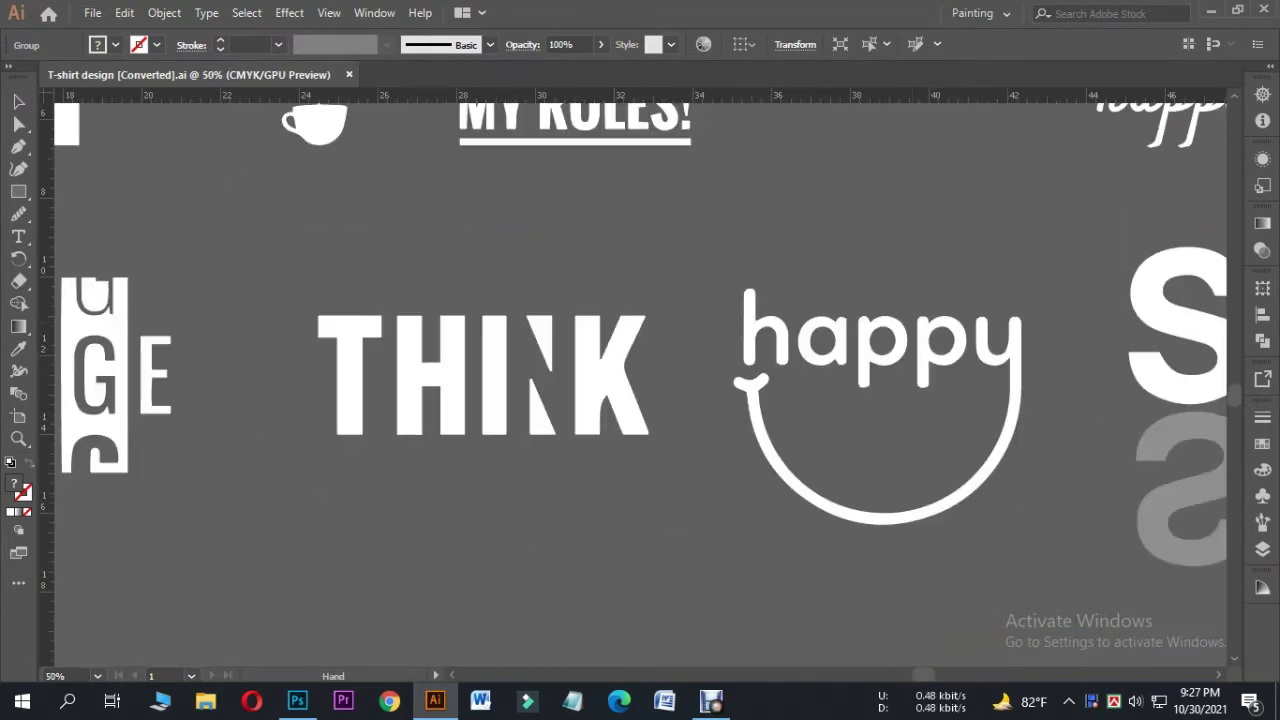
{"action": "left_click_drag", "start_coordinate": [665, 441], "coordinate": [735, 441]}
{"action": "scroll", "coordinate": [735, 441], "scroll_direction": "down", "scroll_amount": 2}
{"action": "mouse_move", "coordinate": [540, 248]}
{"action": "left_mouse_down"}
{"action": "mouse_move", "coordinate": [739, 379]}
{"action": "mouse_move", "coordinate": [20, 410]}
{"action": "left_mouse_up"}
{"action": "left_click_drag", "start_coordinate": [700, 400], "coordinate": [325, 462]}
{"action": "mouse_move", "coordinate": [1225, 533]}
{"action": "left_mouse_down"}
{"action": "mouse_move", "coordinate": [951, 476]}
{"action": "mouse_move", "coordinate": [791, 476]}
{"action": "mouse_move", "coordinate": [922, 396]}
{"action": "mouse_move", "coordinate": [1050, 243]}
{"action": "left_mouse_up"}
{"action": "left_click_drag", "start_coordinate": [900, 400], "coordinate": [1040, 294]}
{"action": "scroll", "coordinate": [700, 400], "scroll_direction": "down", "scroll_amount": 1}
{"action": "mouse_move", "coordinate": [700, 400]}
{"action": "left_mouse_down"}
{"action": "mouse_move", "coordinate": [804, 302]}
{"action": "mouse_move", "coordinate": [1044, 447]}
{"action": "left_mouse_up"}
{"action": "mouse_move", "coordinate": [113, 225]}
{"action": "left_mouse_down"}
{"action": "mouse_move", "coordinate": [588, 422]}
{"action": "mouse_move", "coordinate": [762, 385]}
{"action": "mouse_move", "coordinate": [651, 279]}
{"action": "mouse_move", "coordinate": [665, 243]}
{"action": "mouse_move", "coordinate": [645, 309]}
{"action": "mouse_move", "coordinate": [584, 297]}
{"action": "left_mouse_up"}
Drop a copy of the happy design below the artboard and delete the Go Where design.
{"action": "left_click", "coordinate": [1000, 430]}
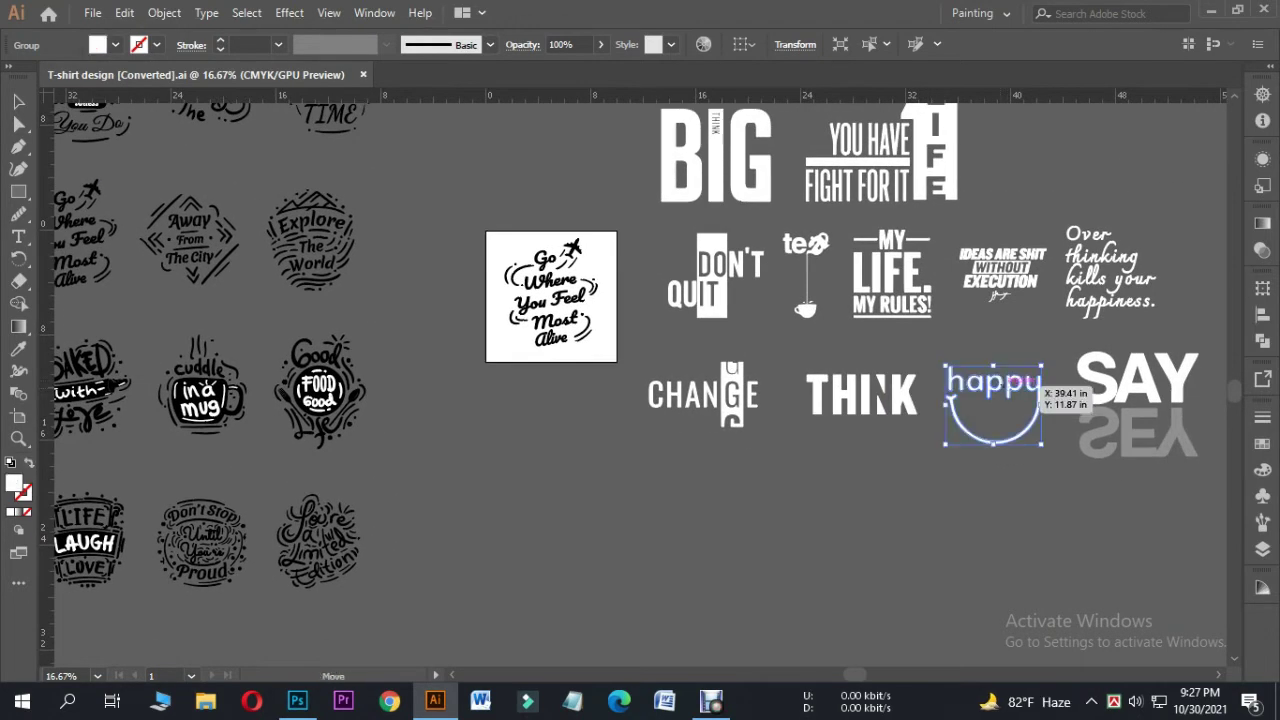
{"action": "left_click_drag", "start_coordinate": [1040, 388], "coordinate": [582, 456]}
{"action": "left_click", "coordinate": [592, 290]}
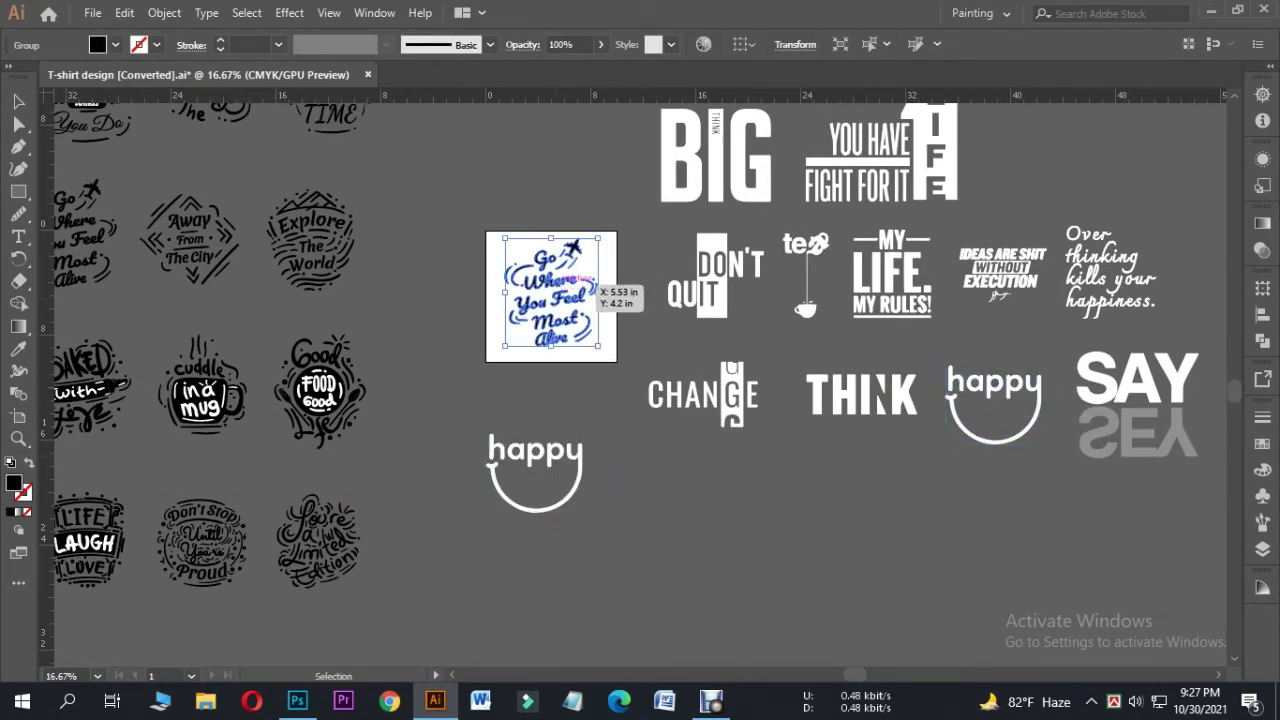
{"action": "key", "text": "ctrl+equal"}
{"action": "mouse_move", "coordinate": [575, 270]}
{"action": "left_mouse_down"}
{"action": "mouse_move", "coordinate": [758, 497]}
{"action": "mouse_move", "coordinate": [940, 580]}
{"action": "left_mouse_up"}
{"action": "key", "text": "Delete"}
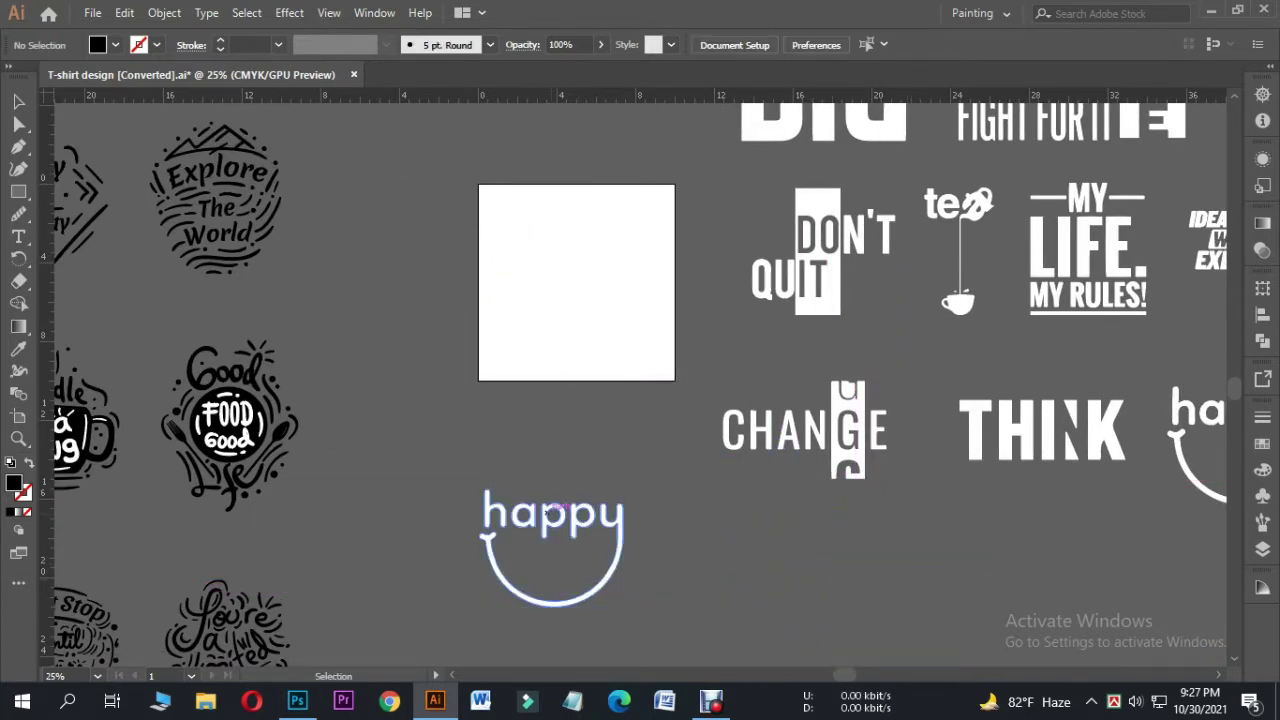
Make the copied happy design black and move it onto the white artboard.
{"action": "left_click", "coordinate": [557, 507]}
{"action": "left_click", "coordinate": [115, 44]}
{"action": "left_click", "coordinate": [56, 64]}
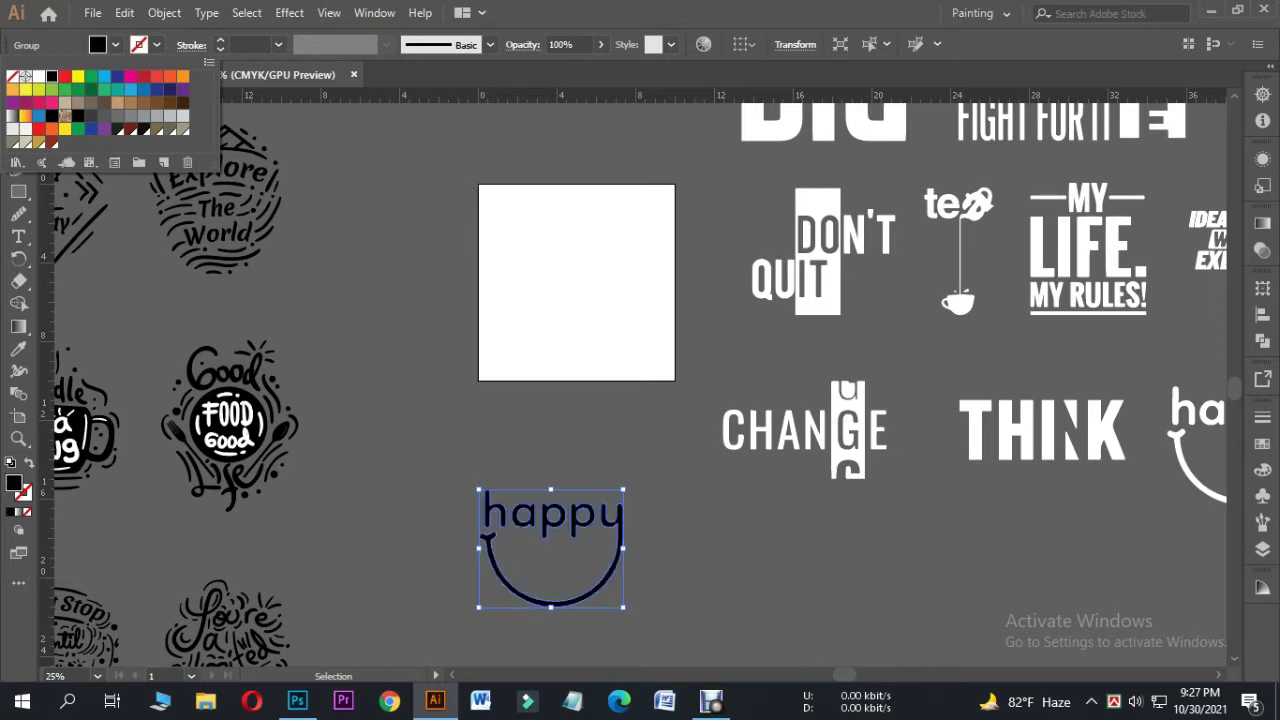
{"action": "key", "text": "Escape"}
{"action": "left_click", "coordinate": [660, 560]}
{"action": "left_click_drag", "start_coordinate": [596, 518], "coordinate": [620, 262]}
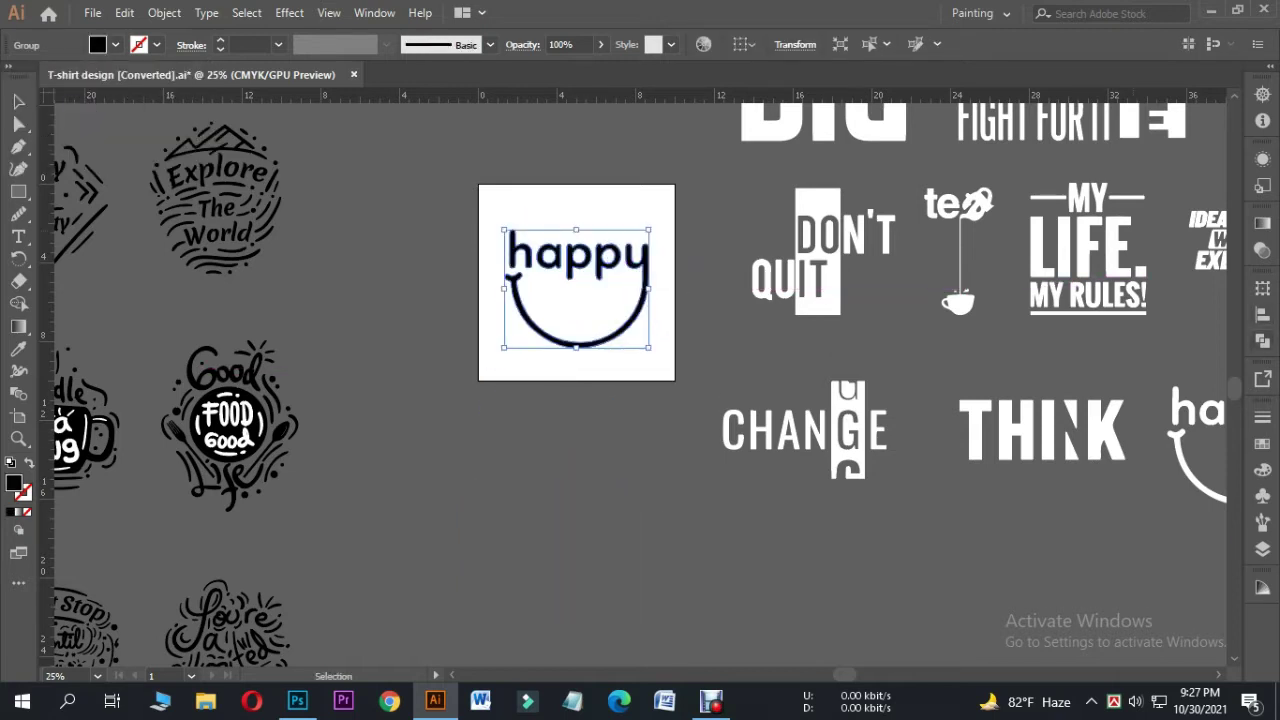
Centre the black happy design on the artboard using Align to Artboard.
{"action": "key", "text": "shift+F7"}
{"action": "left_click", "coordinate": [1218, 441]}
{"action": "left_click", "coordinate": [1170, 500]}
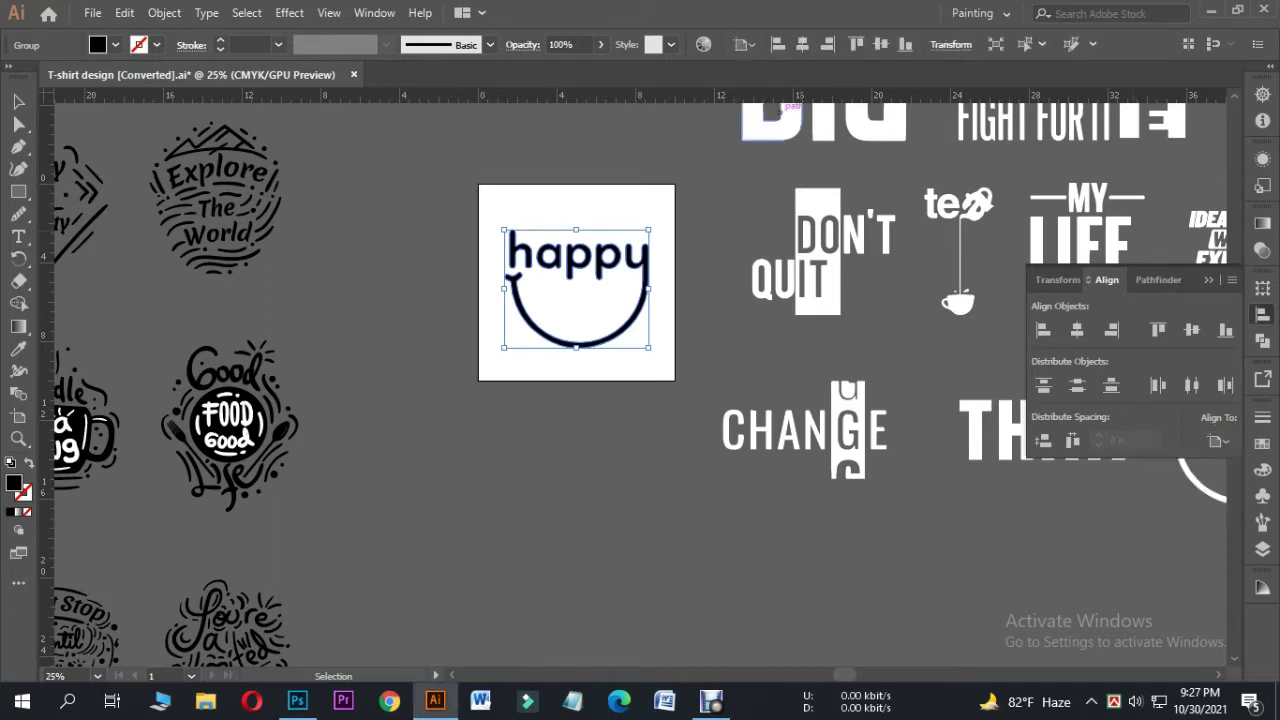
{"action": "left_click", "coordinate": [880, 44]}
{"action": "key", "text": "ctrl+shift+a"}
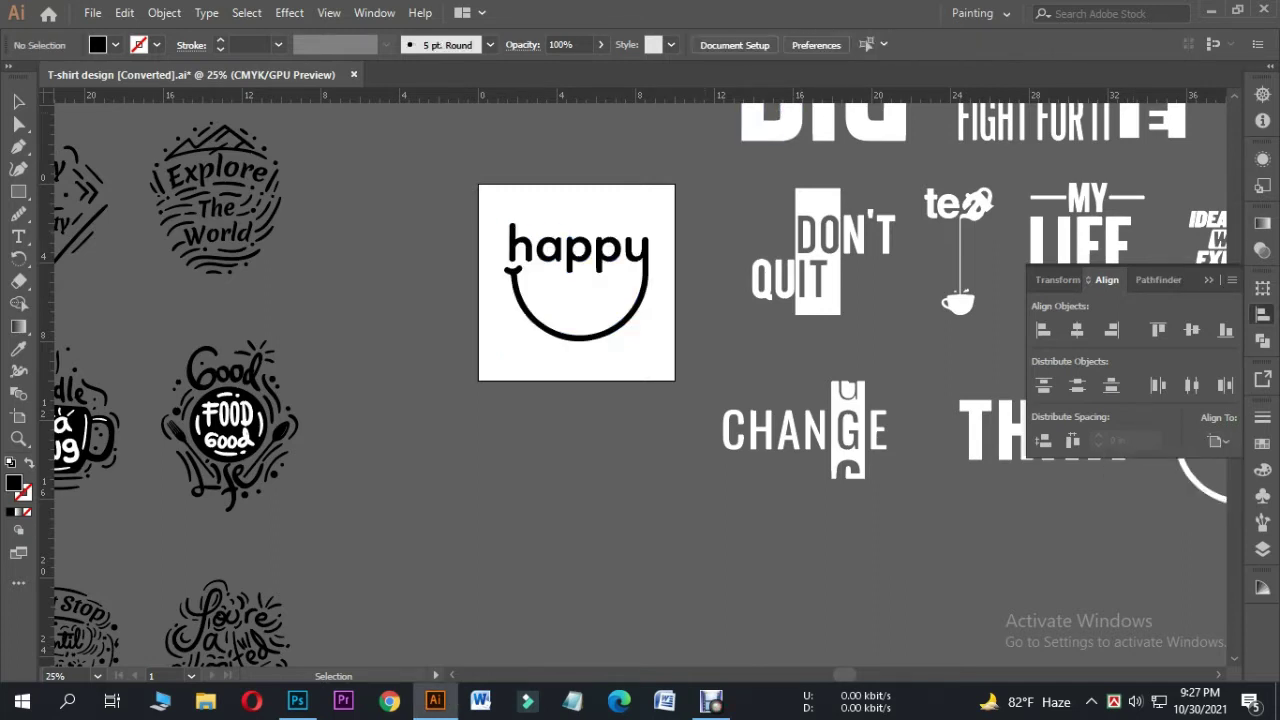
{"action": "key", "text": "ctrl+alt+shift+s"}
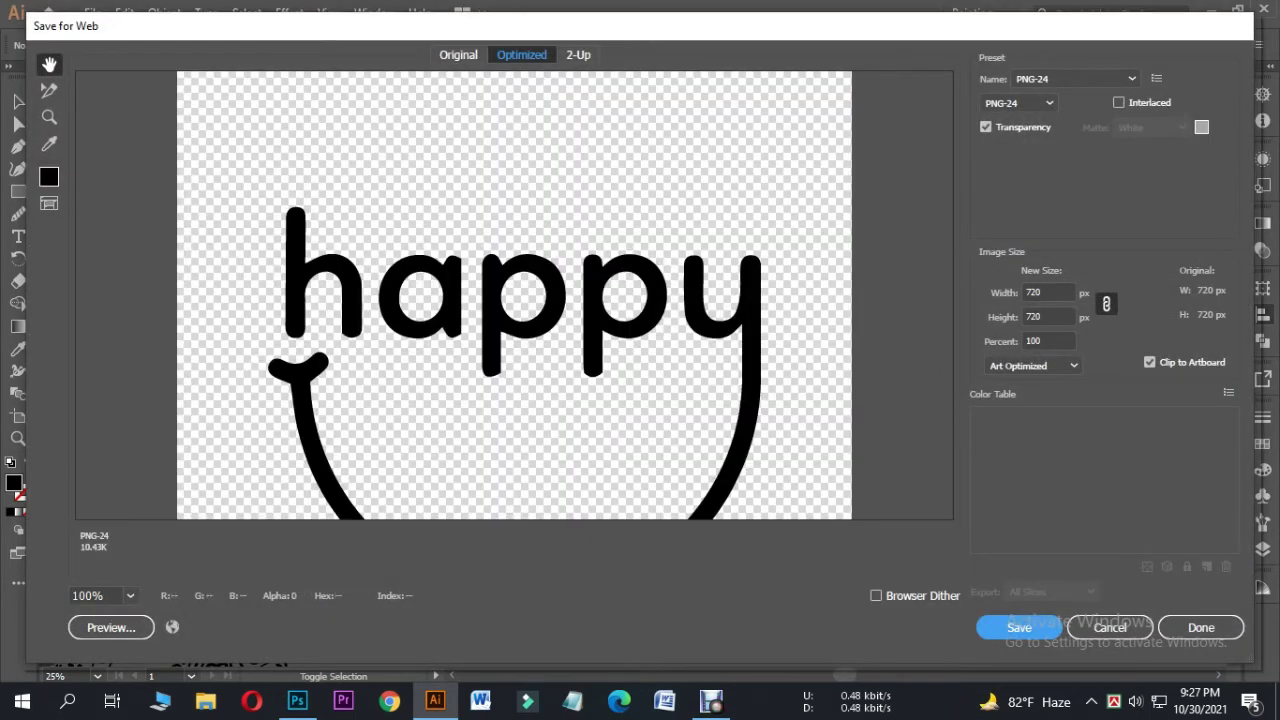
Export the black happy design as a 150% PNG saved to the Desktop.
{"action": "scroll", "coordinate": [514, 295], "scroll_direction": "down", "scroll_amount": 2}
{"action": "left_click", "coordinate": [1048, 341]}
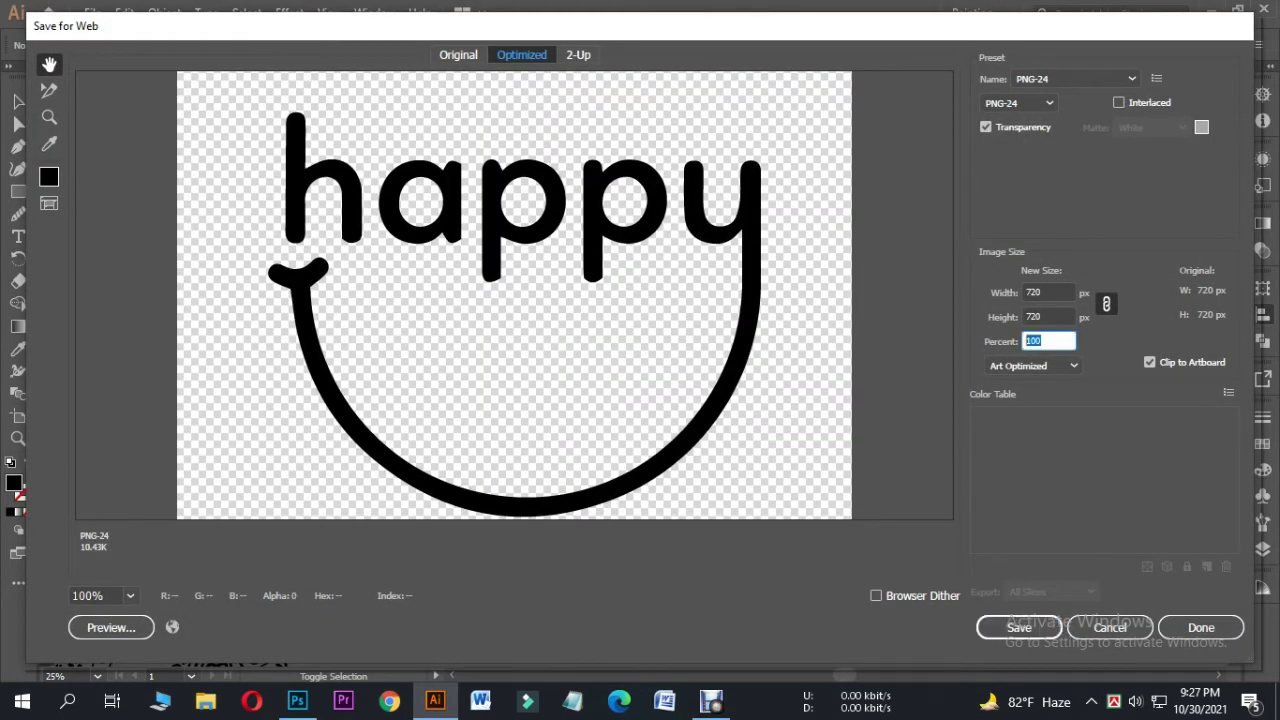
{"action": "type", "text": "150"}
{"action": "key", "text": "Return"}
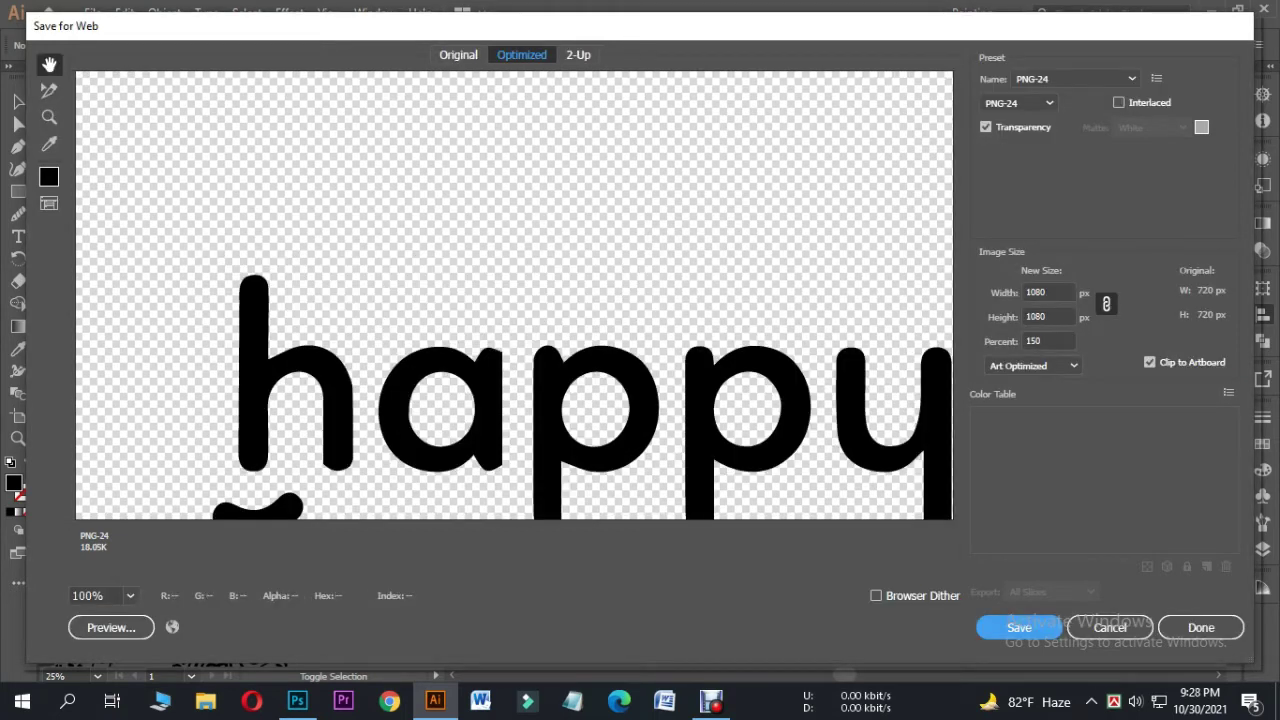
{"action": "key", "text": "Return"}
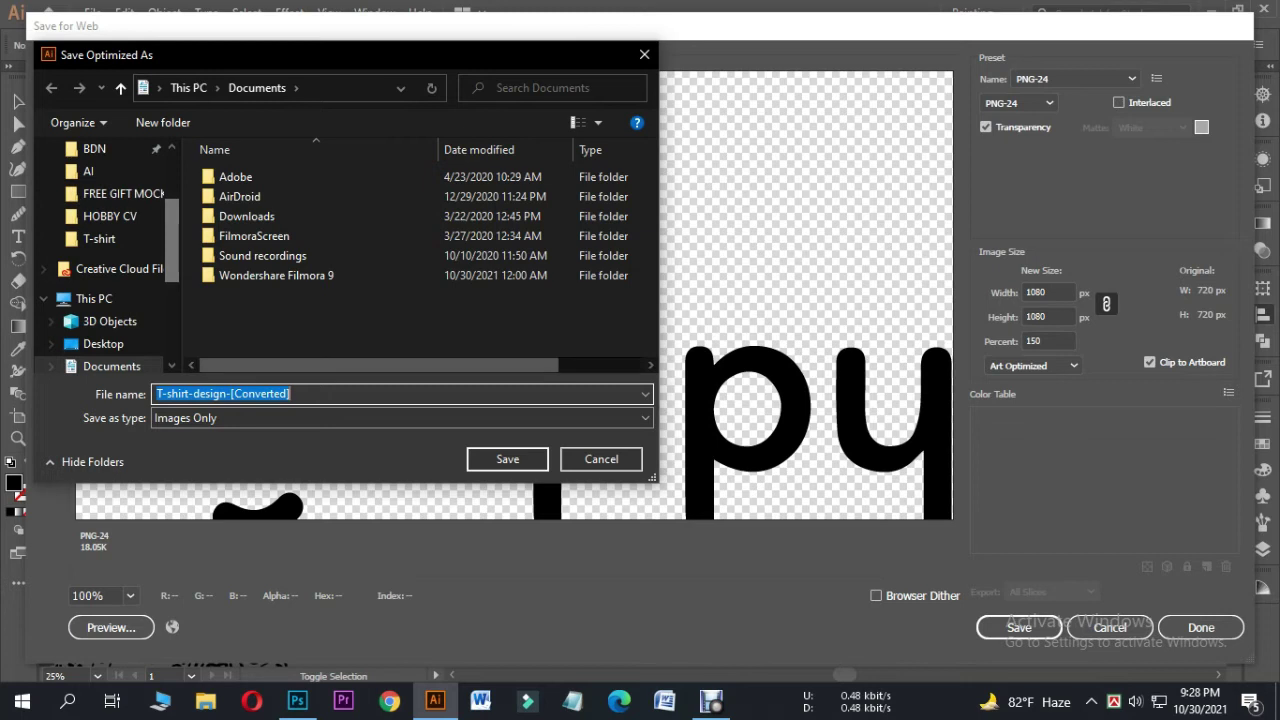
{"action": "scroll", "coordinate": [110, 250], "scroll_direction": "up", "scroll_amount": 2}
{"action": "left_click", "coordinate": [103, 186]}
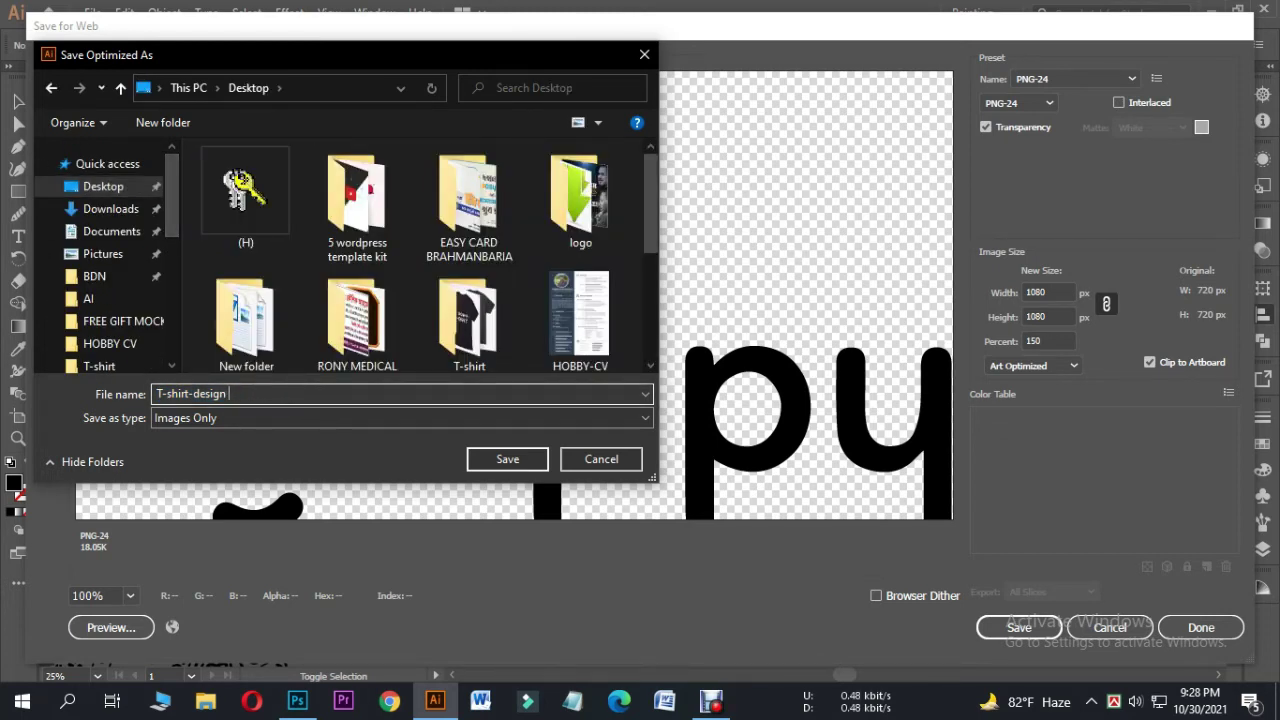
{"action": "type", "text": "10"}
{"action": "key", "text": "Return"}
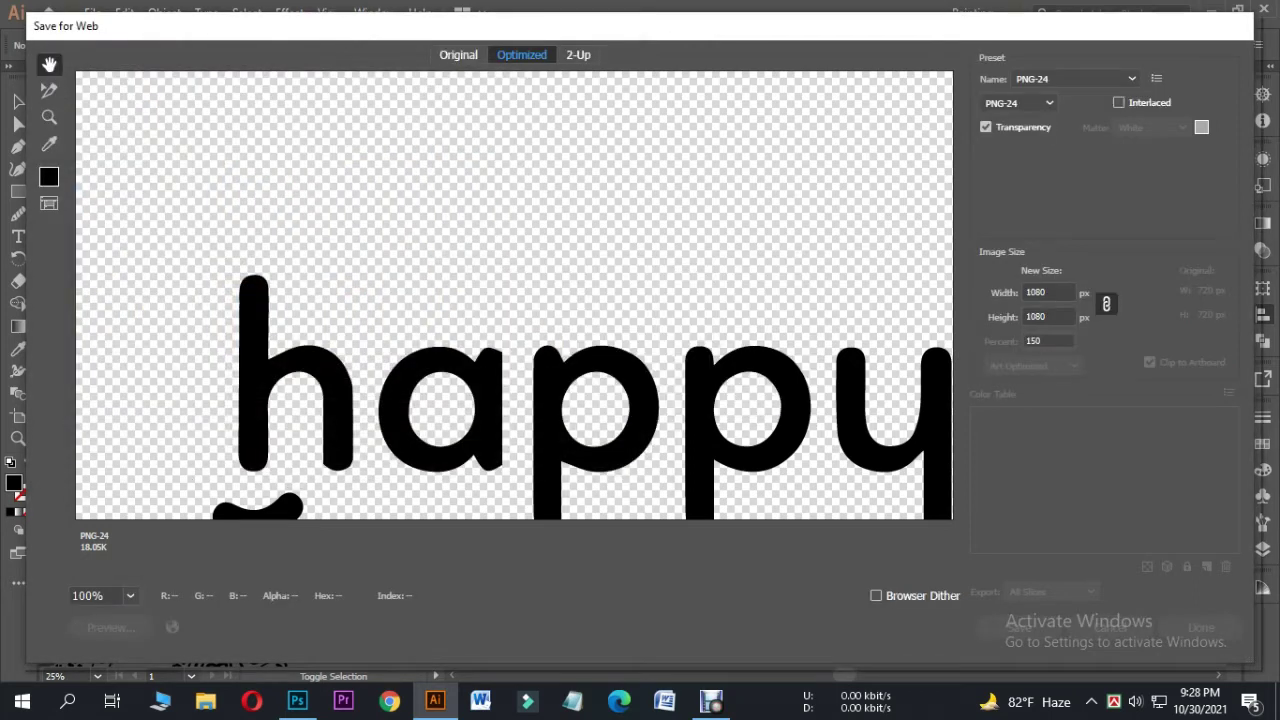
Recolour the happy design white, export it as a PNG, and clear it from the artboard.
{"action": "left_click", "coordinate": [609, 271]}
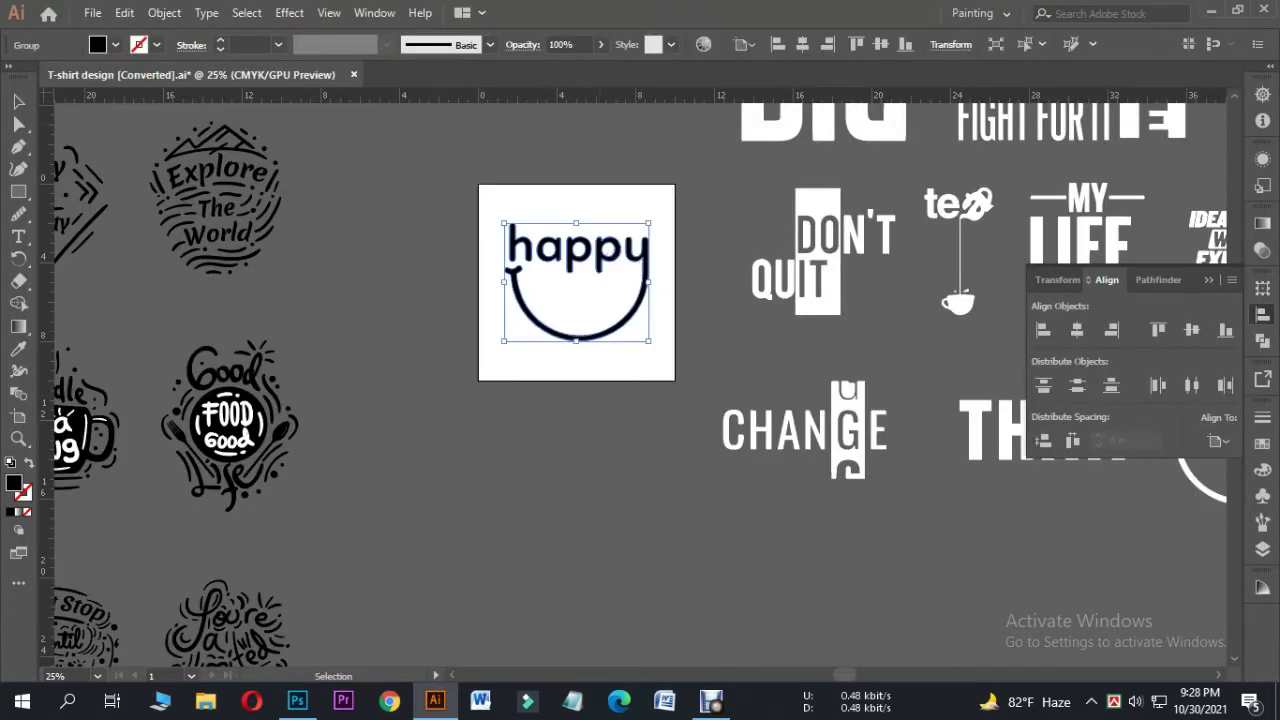
{"action": "left_click", "coordinate": [115, 45]}
{"action": "left_click", "coordinate": [39, 76]}
{"action": "key", "text": "Escape"}
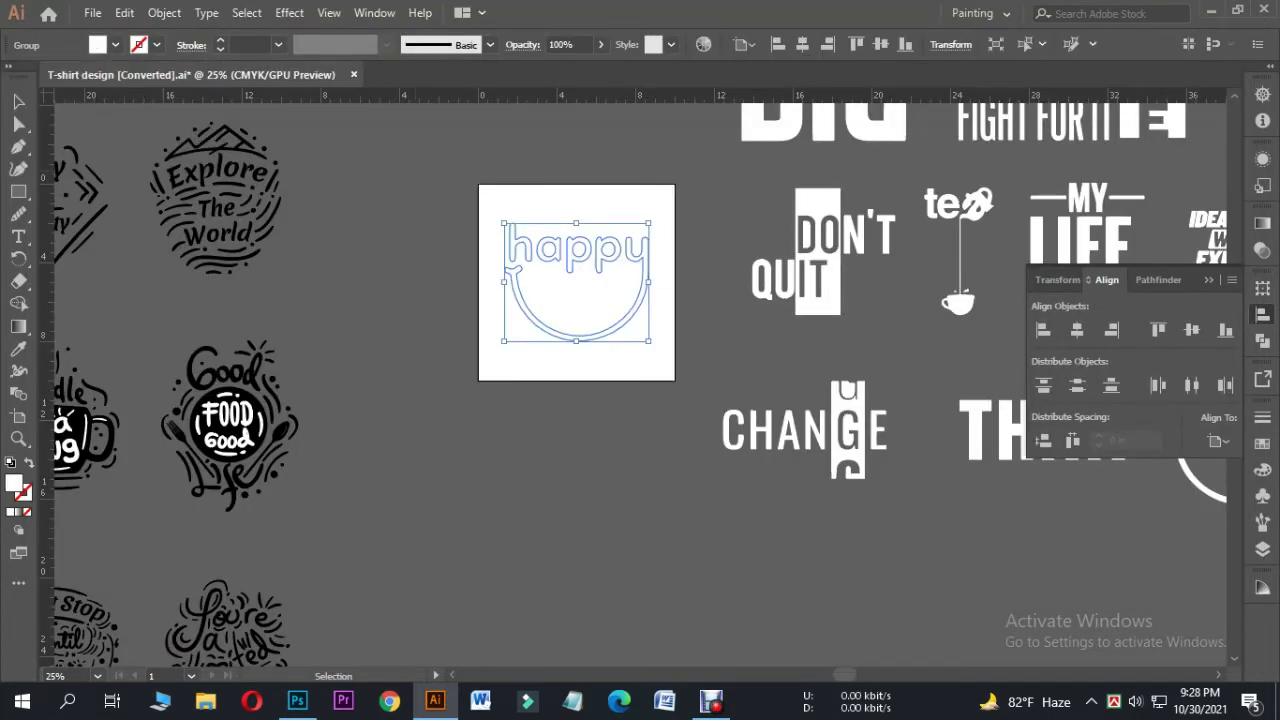
{"action": "key", "text": "ctrl+alt+shift+s"}
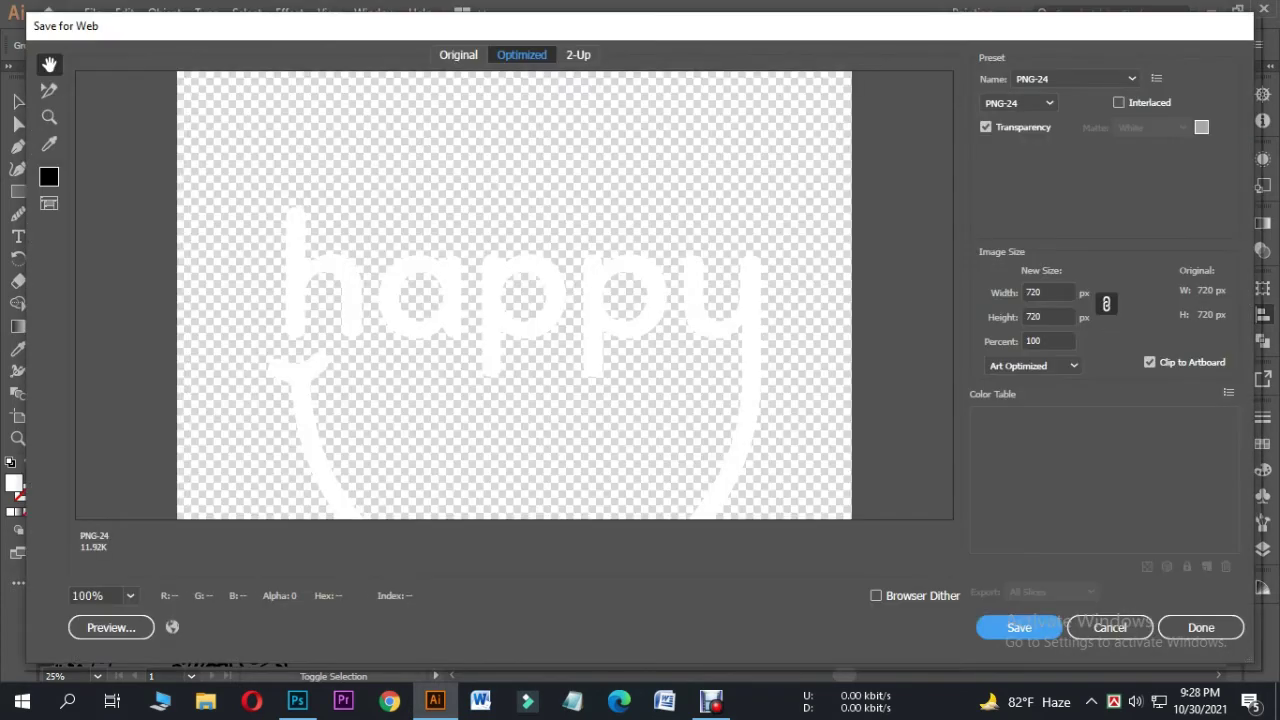
{"action": "key", "text": "Tab"}
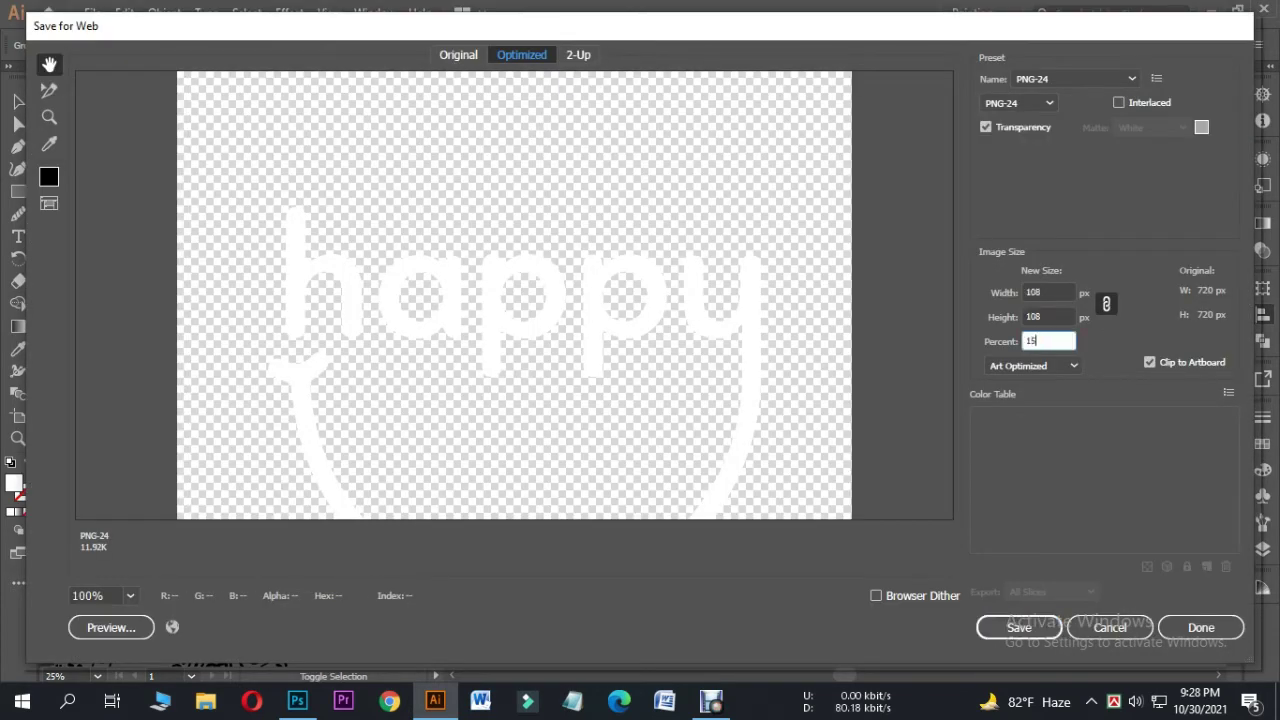
{"action": "key", "text": "Return"}
{"action": "key", "text": "Return"}
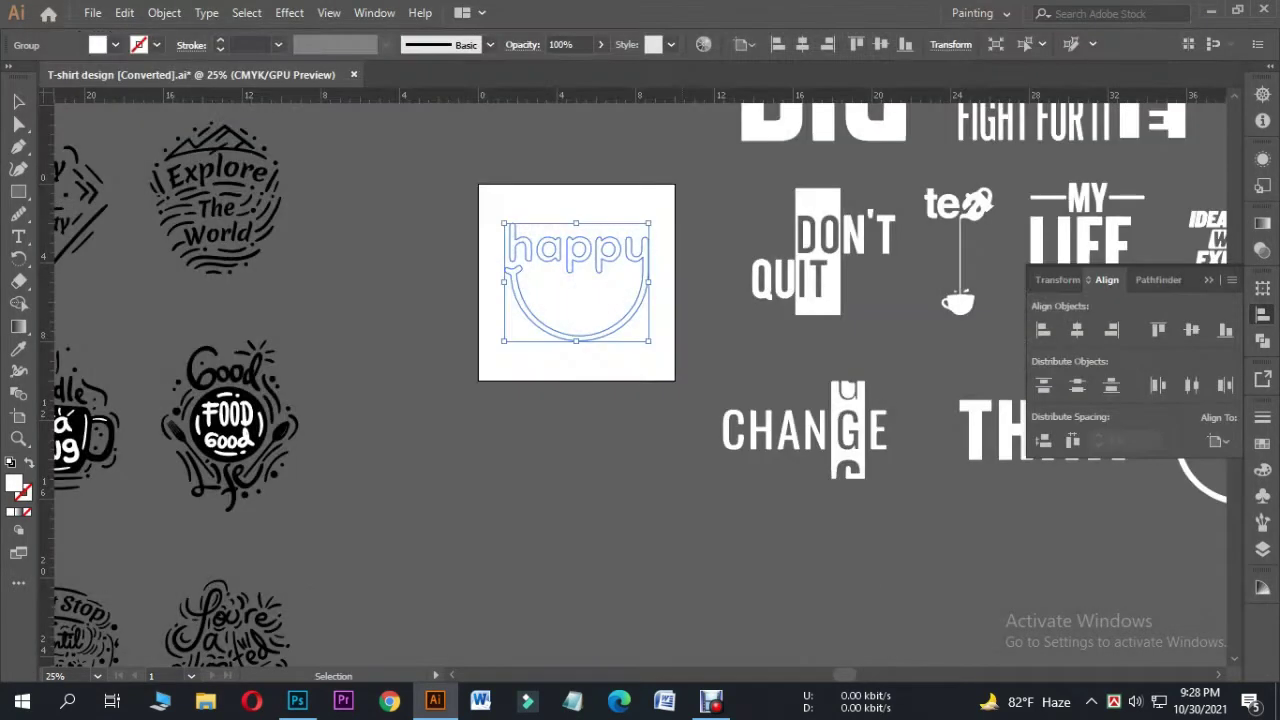
{"action": "key", "text": "ctrl+shift+a"}
Pan and zoom across the bottom rows of designs to locate MAKE Today Amazing.
{"action": "left_click_drag", "start_coordinate": [300, 300], "coordinate": [452, 236]}
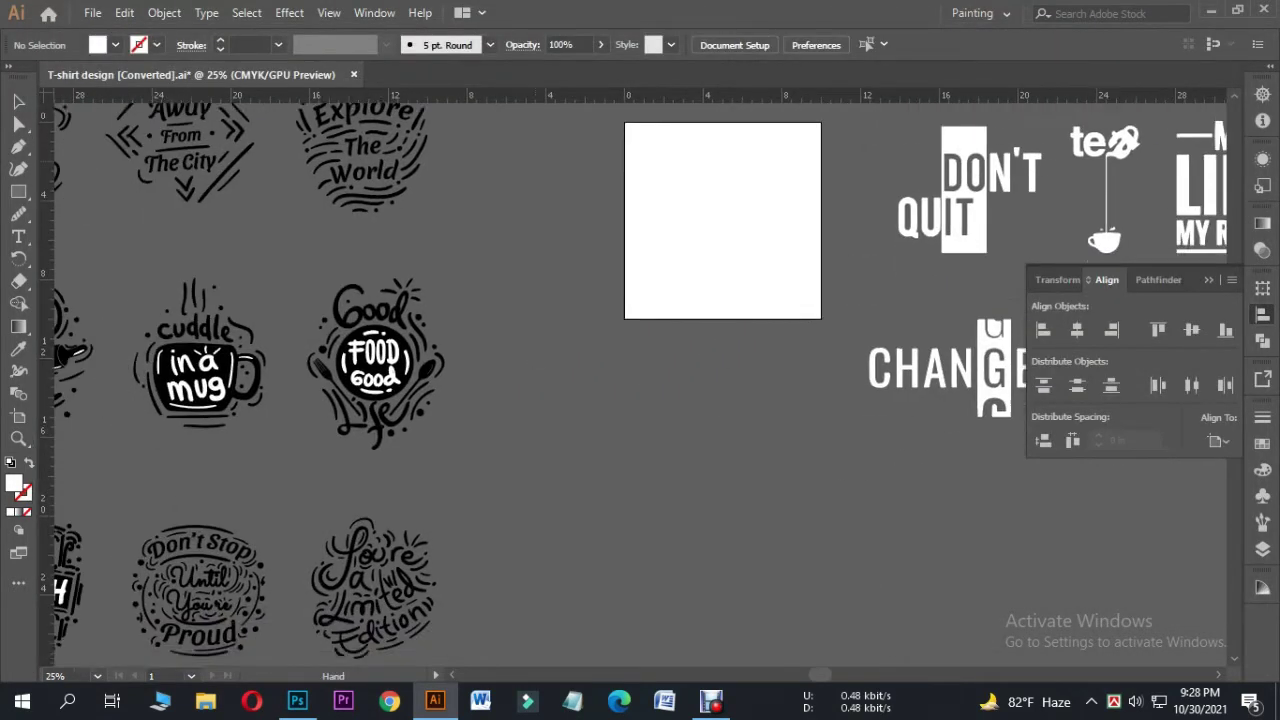
{"action": "left_click_drag", "start_coordinate": [300, 120], "coordinate": [437, 300]}
{"action": "scroll", "coordinate": [422, 232], "scroll_direction": "down", "scroll_amount": 2}
{"action": "left_click_drag", "start_coordinate": [384, 258], "coordinate": [548, 354]}
{"action": "mouse_move", "coordinate": [640, 380]}
{"action": "left_mouse_down"}
{"action": "mouse_move", "coordinate": [533, 342]}
{"action": "mouse_move", "coordinate": [779, 346]}
{"action": "left_mouse_up"}
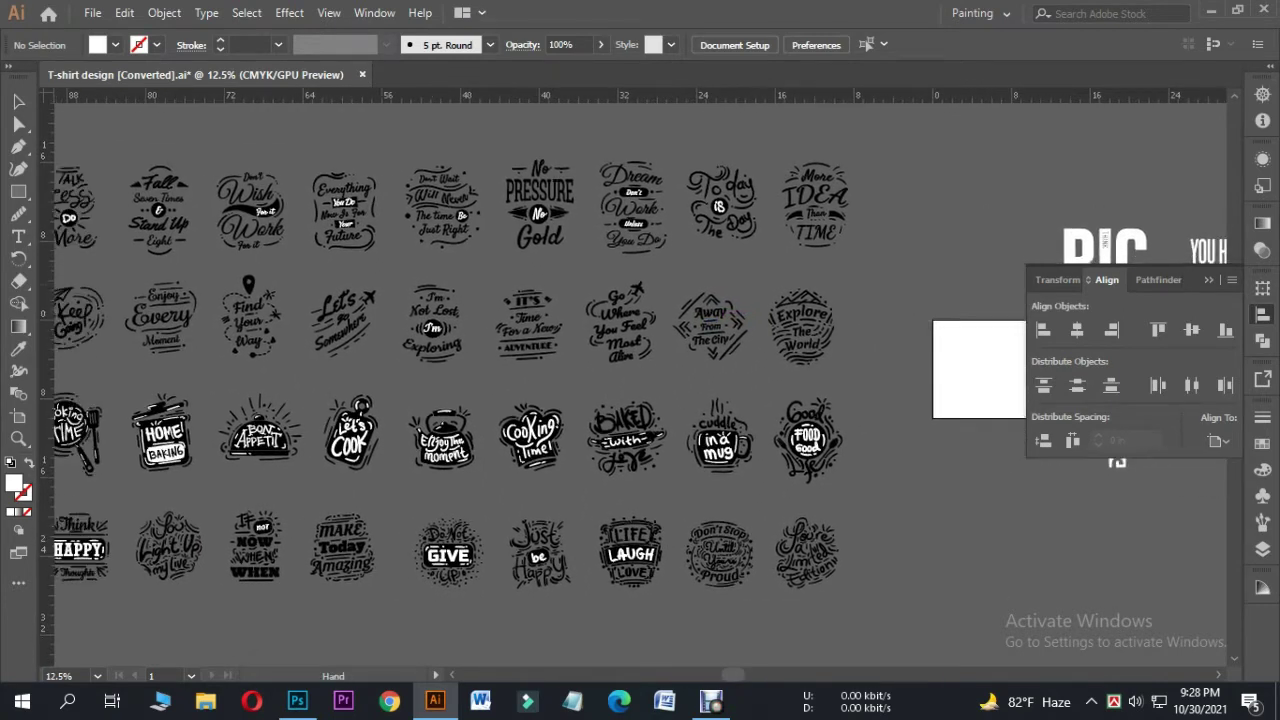
{"action": "left_click_drag", "start_coordinate": [700, 320], "coordinate": [772, 304]}
{"action": "mouse_move", "coordinate": [640, 380]}
{"action": "left_mouse_down"}
{"action": "mouse_move", "coordinate": [485, 295]}
{"action": "mouse_move", "coordinate": [720, 385]}
{"action": "left_mouse_up"}
{"action": "scroll", "coordinate": [300, 520], "scroll_direction": "up", "scroll_amount": 4}
{"action": "mouse_move", "coordinate": [640, 380]}
{"action": "left_mouse_down"}
{"action": "mouse_move", "coordinate": [820, 380]}
{"action": "mouse_move", "coordinate": [720, 352]}
{"action": "mouse_move", "coordinate": [480, 402]}
{"action": "left_mouse_up"}
{"action": "scroll", "coordinate": [640, 380], "scroll_direction": "down", "scroll_amount": 3}
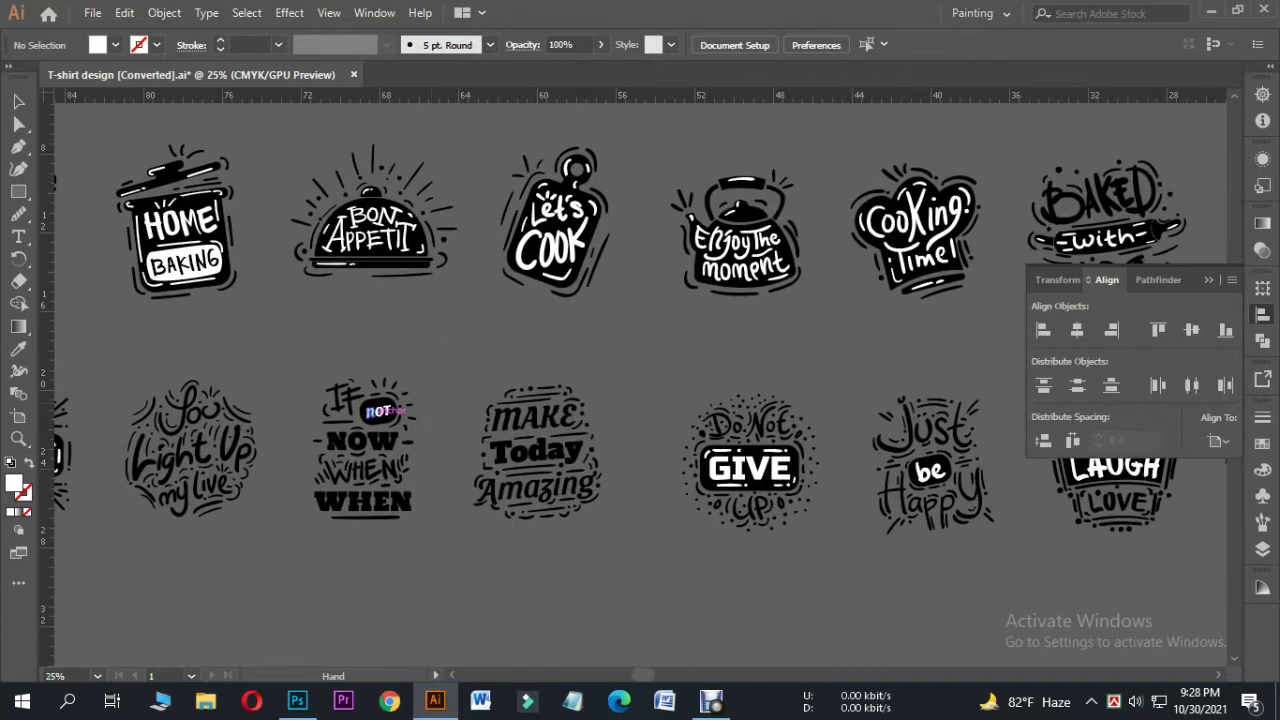
{"action": "left_click_drag", "start_coordinate": [386, 412], "coordinate": [372, 382]}
Move the MAKE Today Amazing design onto the white square artboard.
{"action": "left_click", "coordinate": [525, 420]}
{"action": "mouse_move", "coordinate": [591, 405]}
{"action": "left_mouse_down"}
{"action": "mouse_move", "coordinate": [245, 375]}
{"action": "mouse_move", "coordinate": [406, 548]}
{"action": "mouse_move", "coordinate": [687, 327]}
{"action": "mouse_move", "coordinate": [589, 552]}
{"action": "left_mouse_up"}
{"action": "left_click", "coordinate": [680, 450]}
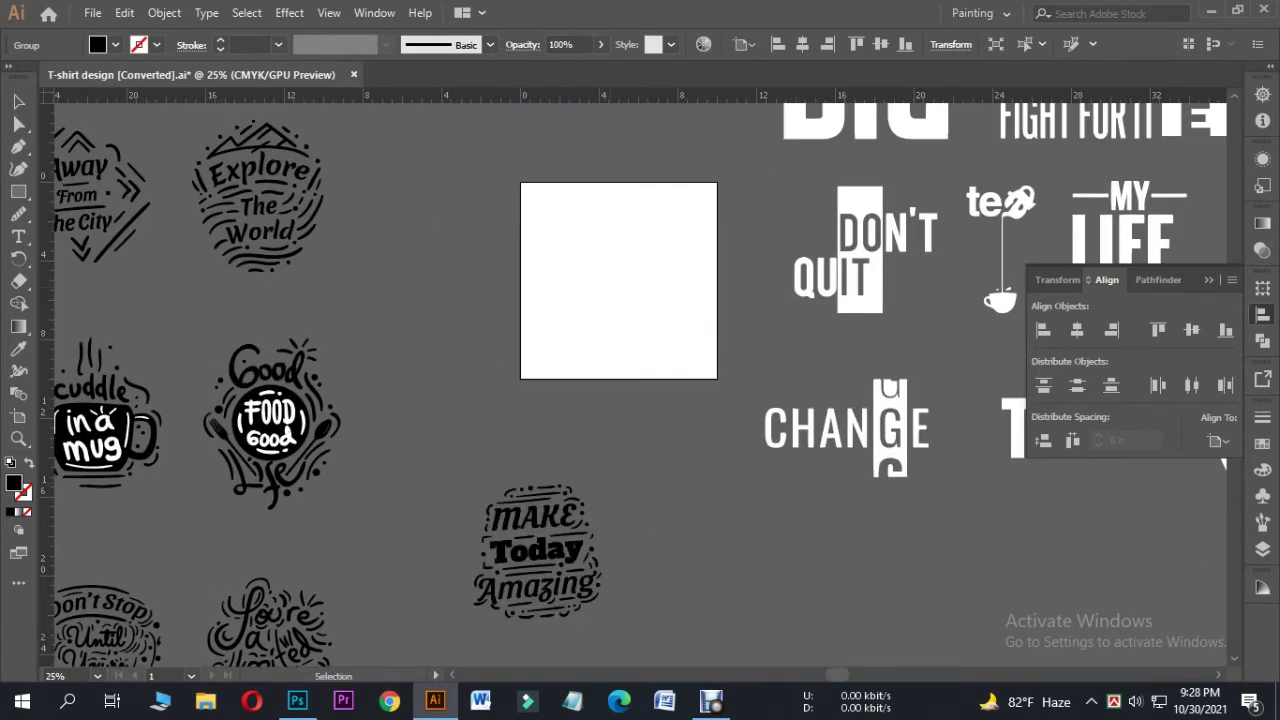
{"action": "mouse_move", "coordinate": [537, 490]}
{"action": "left_mouse_down"}
{"action": "mouse_move", "coordinate": [618, 256]}
{"action": "mouse_move", "coordinate": [616, 216]}
{"action": "left_mouse_up"}
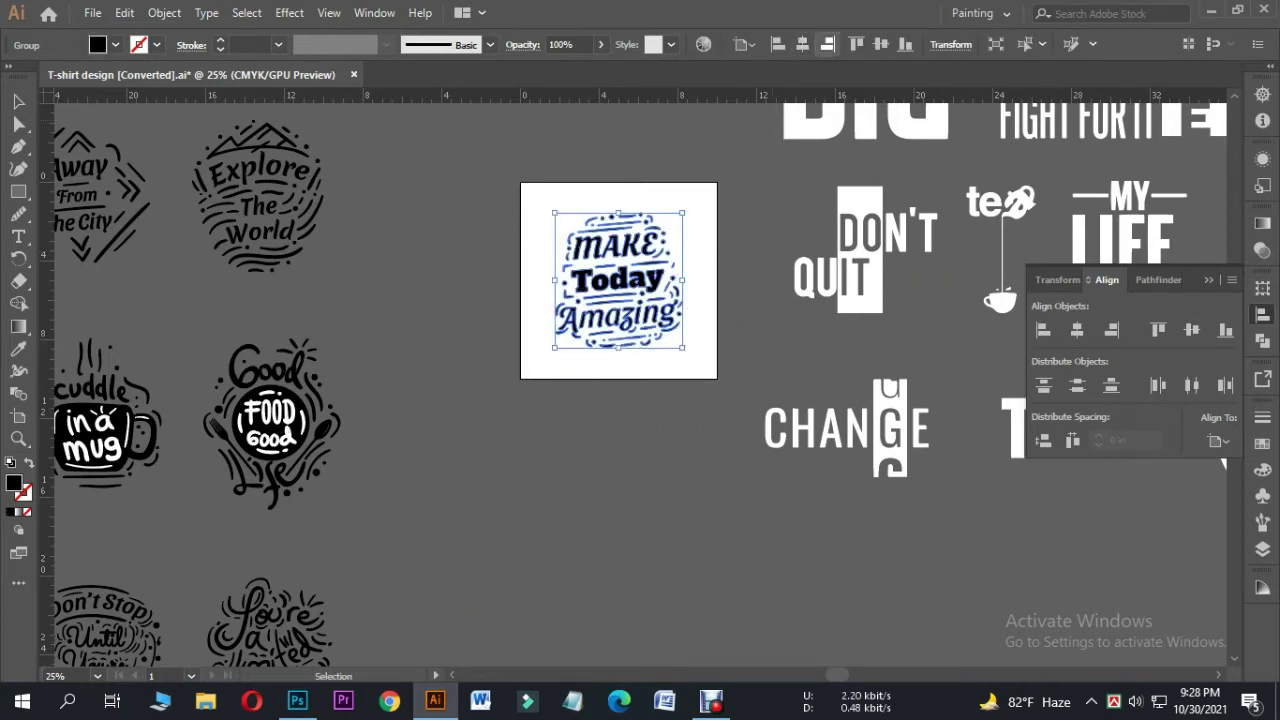
{"action": "key", "text": "ctrl+shift+a"}
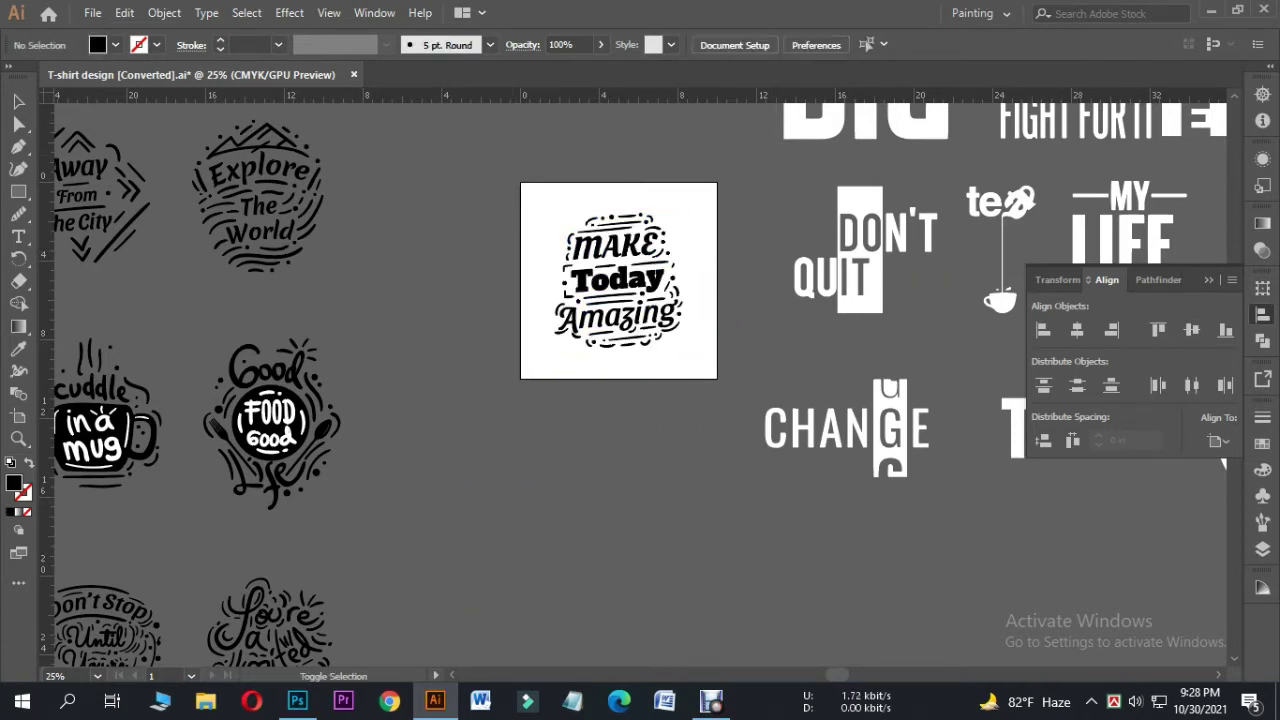
Export the black Make Today Amazing design as a 150% PNG, dropping the Converted suffix.
{"action": "key", "text": "ctrl+alt+shift+s"}
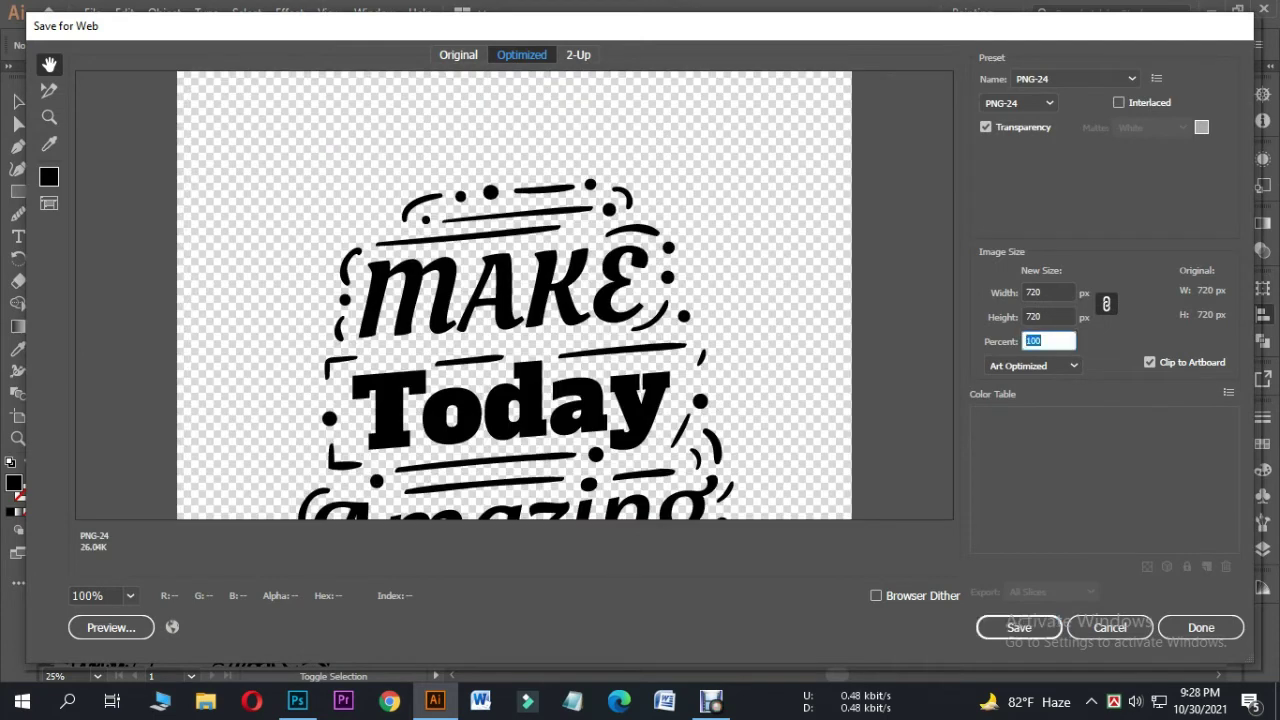
{"action": "type", "text": "150"}
{"action": "key", "text": "Return"}
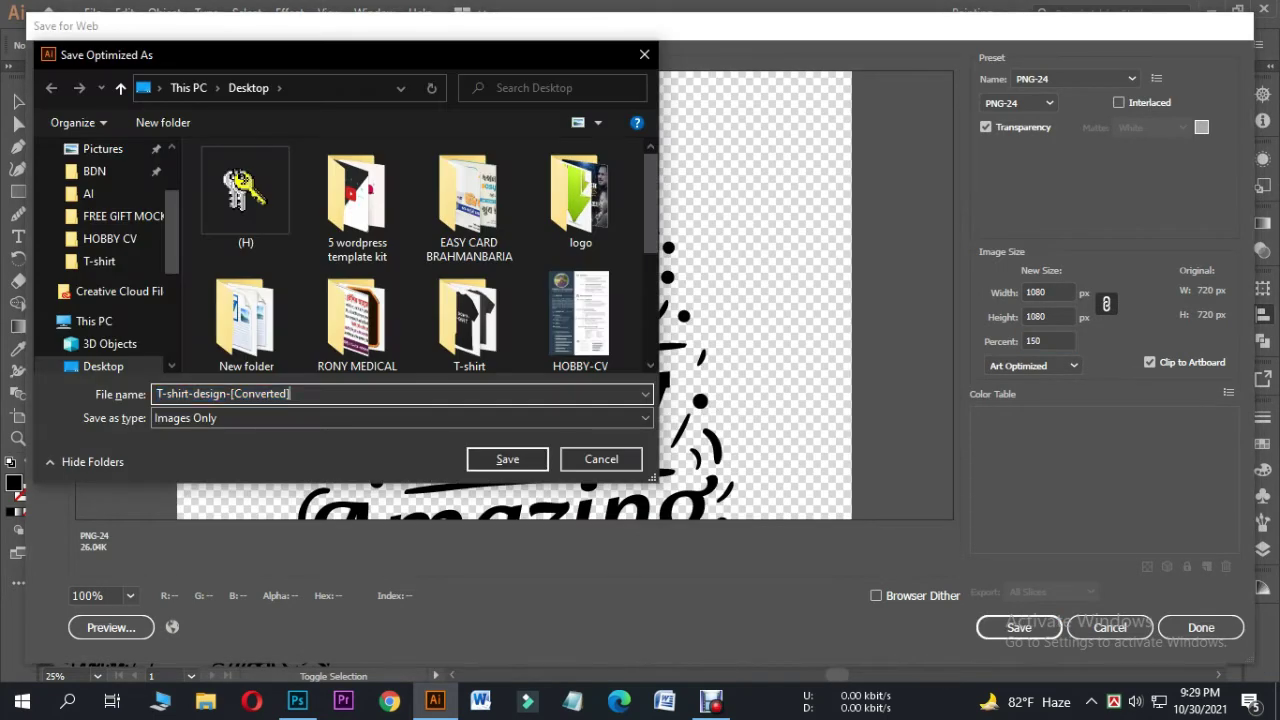
{"action": "key", "text": "BackSpace"}
{"action": "type", "text": "20"}
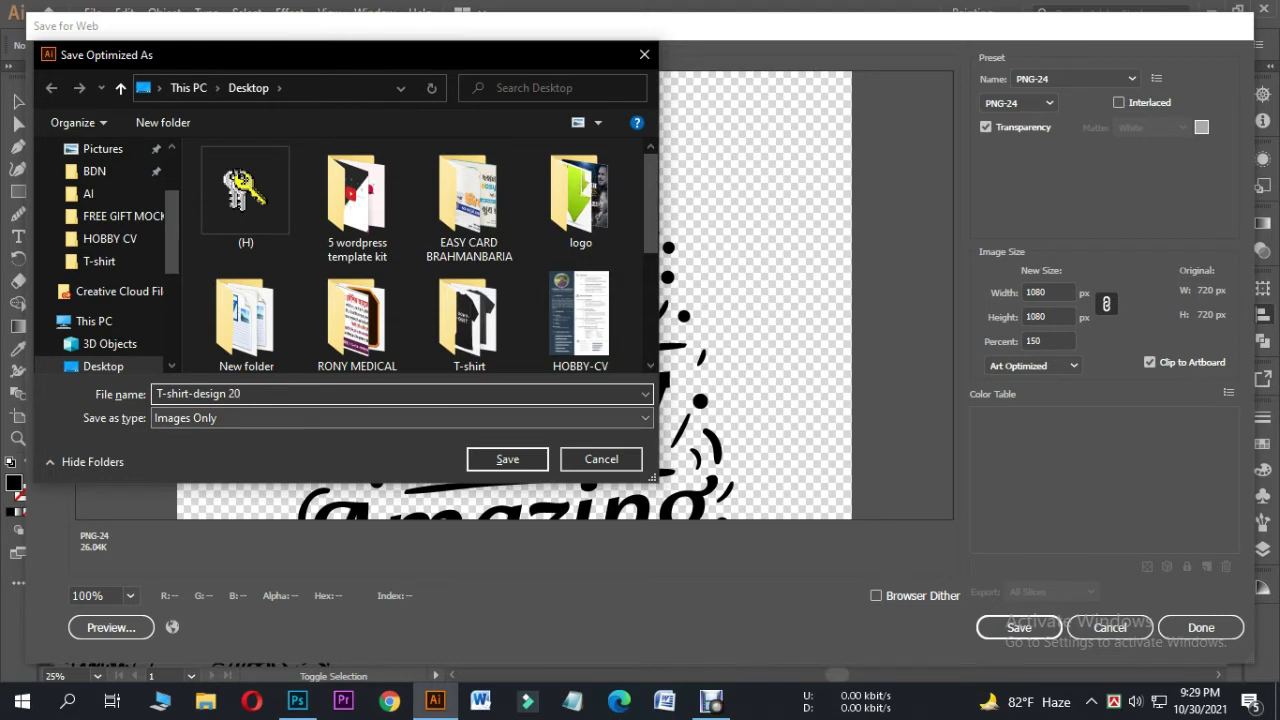
{"action": "key", "text": "Return"}
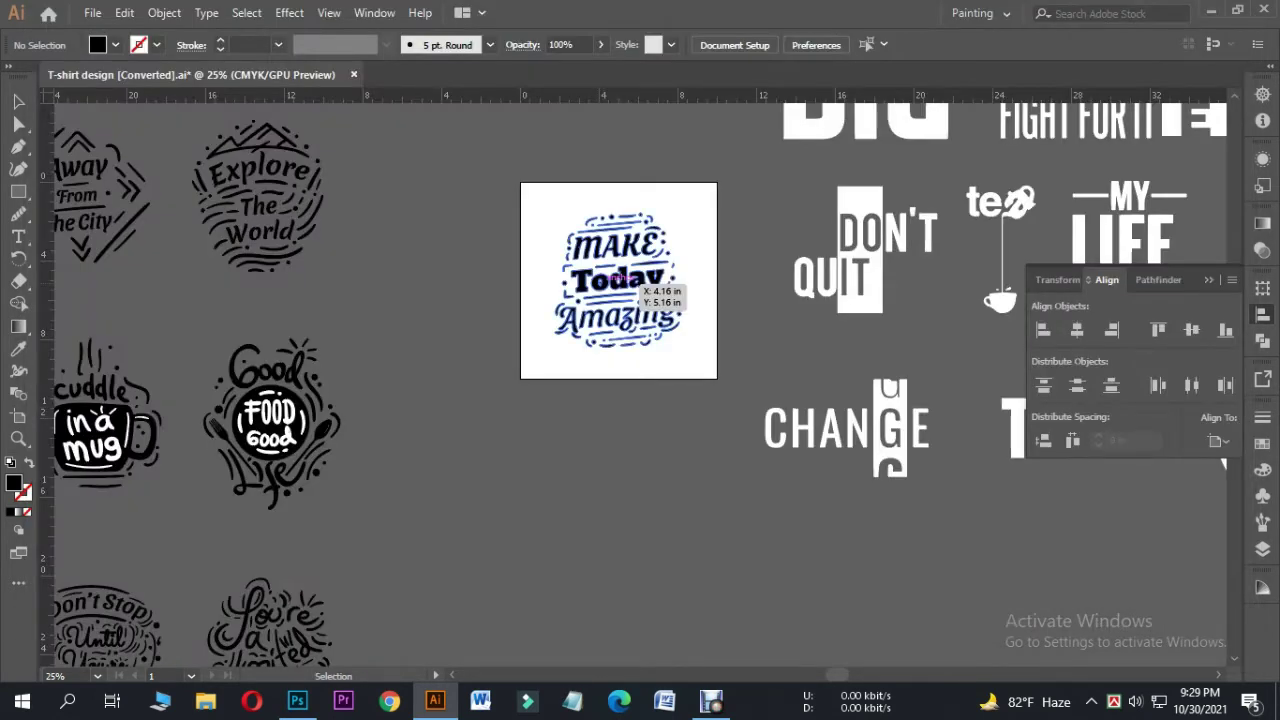
Recolour the design white and save it as a 150% PNG with 30 in the file name.
{"action": "left_click", "coordinate": [116, 45]}
{"action": "left_click", "coordinate": [39, 76]}
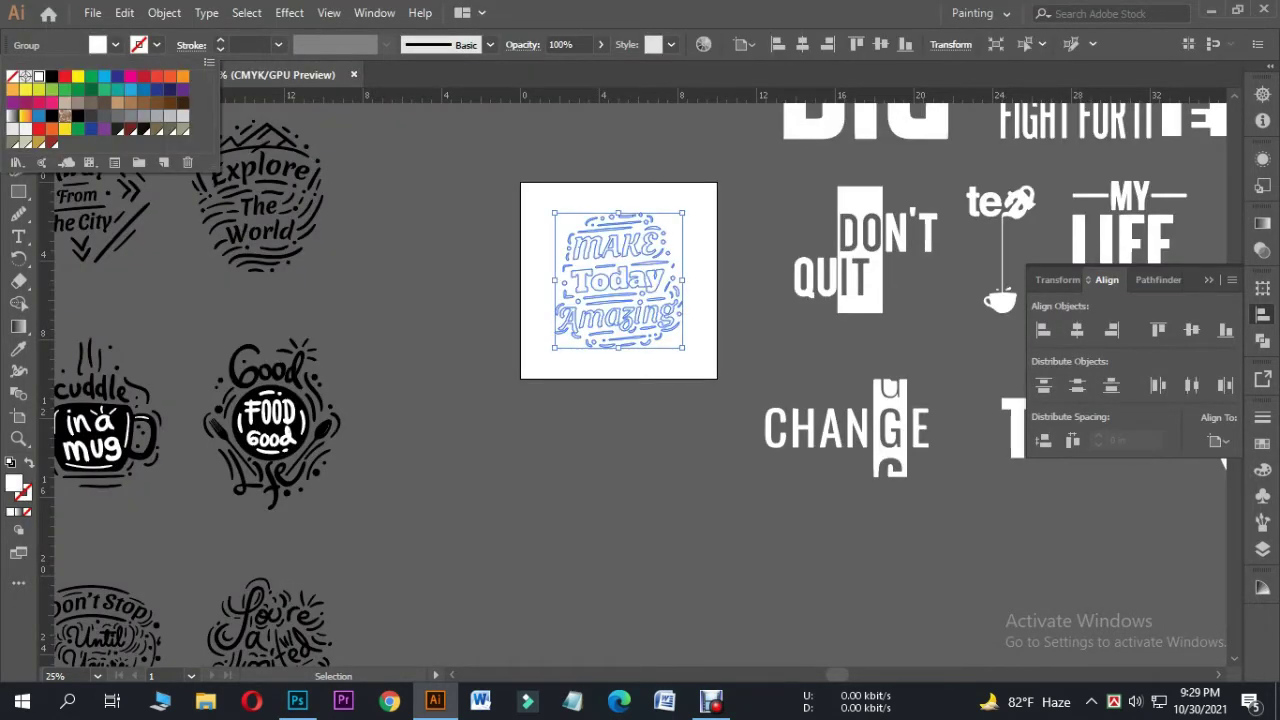
{"action": "key", "text": "ctrl+shift+a"}
{"action": "key", "text": "ctrl+alt+shift+s"}
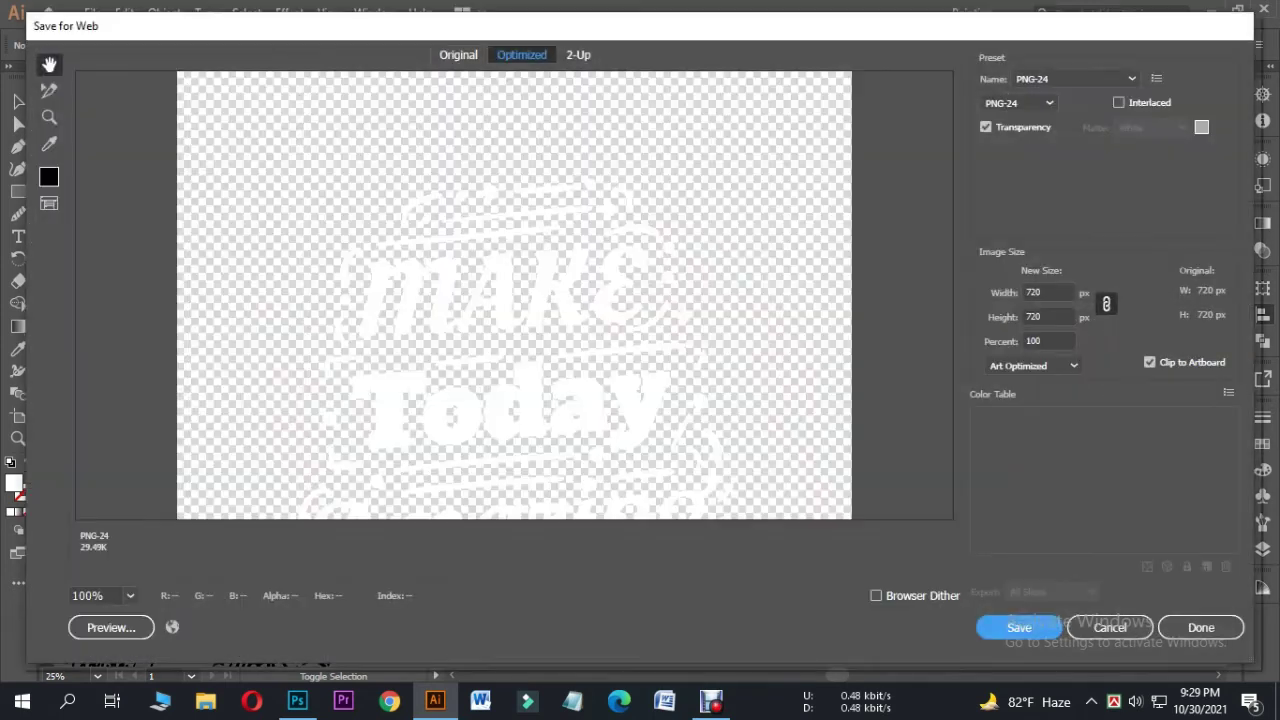
{"action": "key", "text": "Return"}
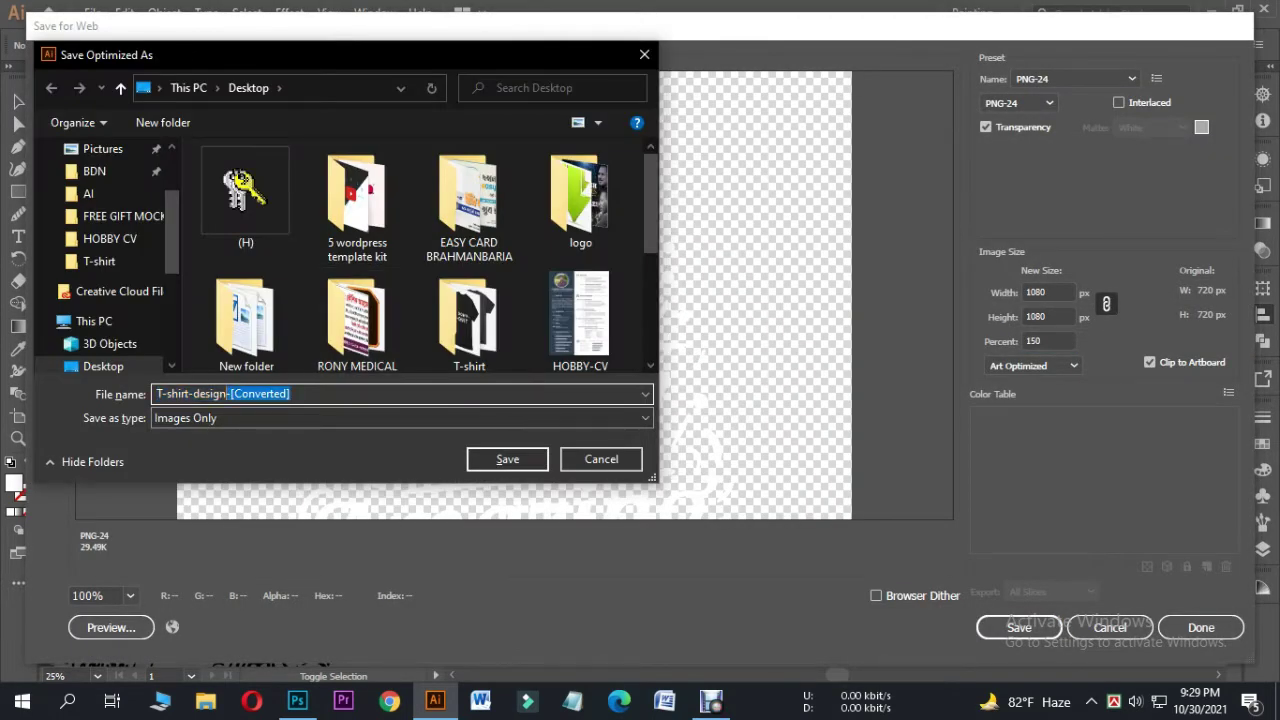
{"action": "type", "text": "30"}
{"action": "key", "text": "Return"}
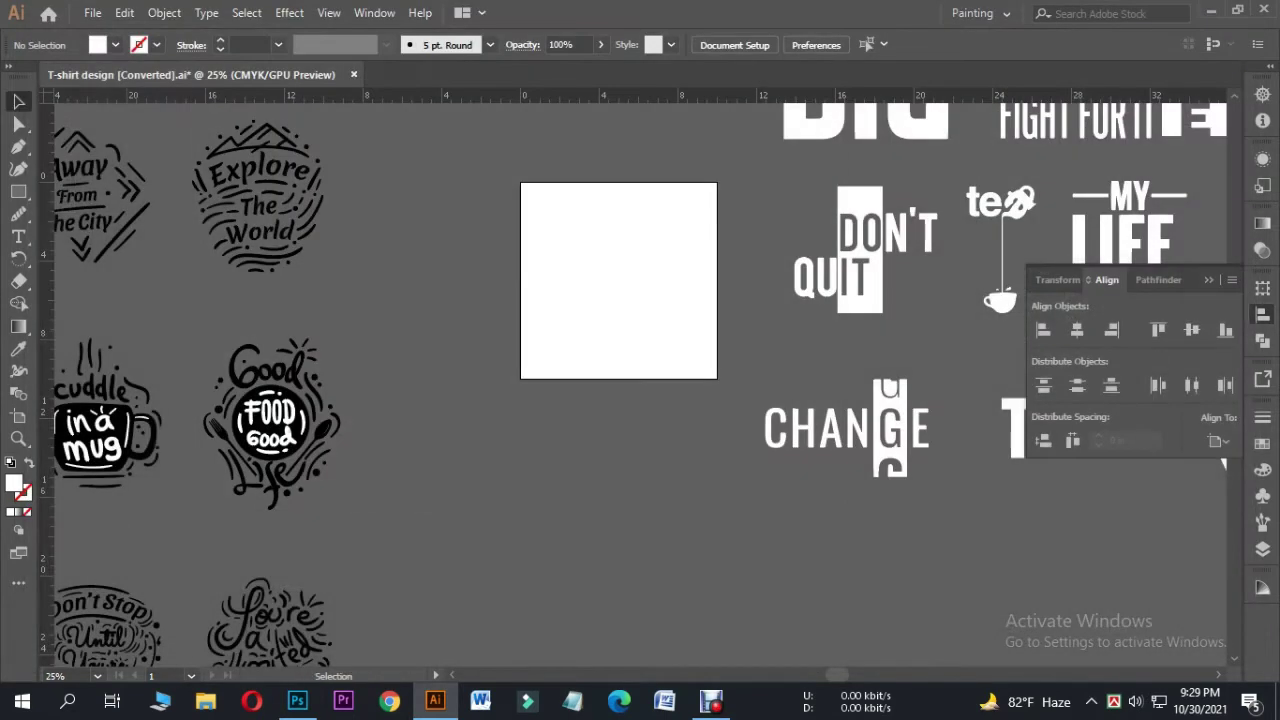
Turn the Make Today Amazing artwork fill back to black.
{"action": "key", "text": "ctrl+v"}
{"action": "left_click", "coordinate": [115, 45]}
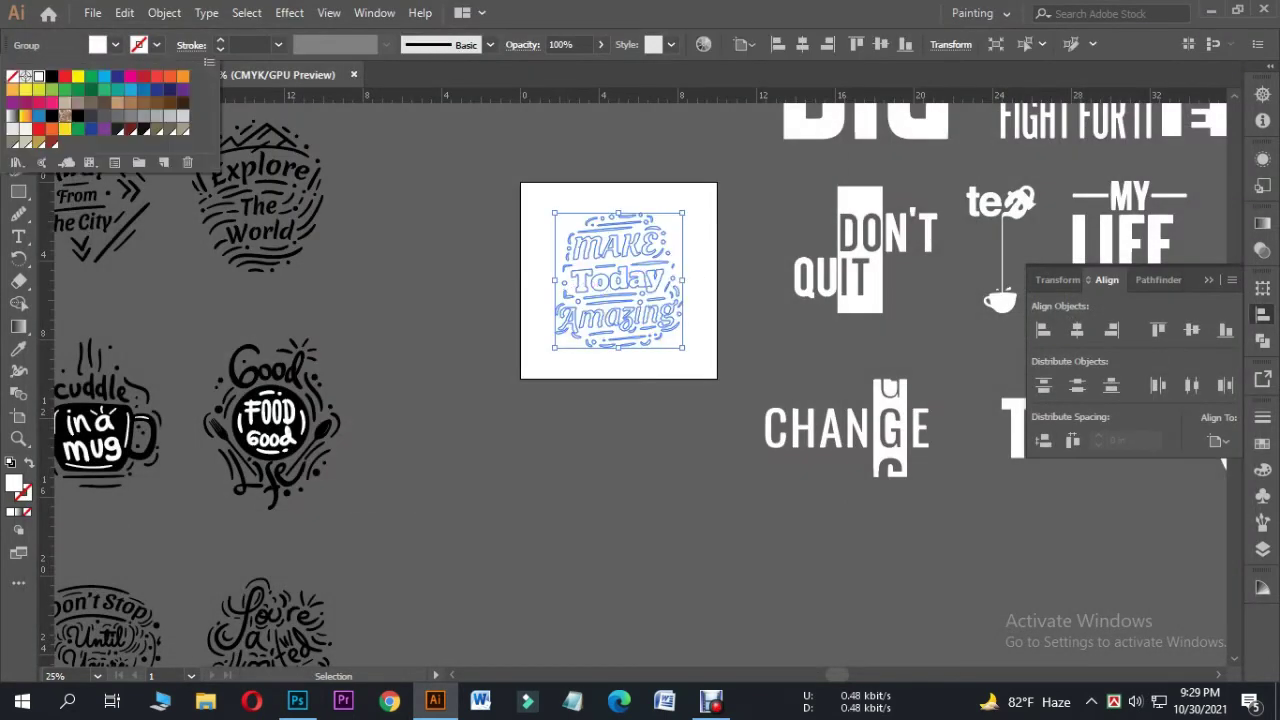
{"action": "left_click", "coordinate": [46, 77]}
{"action": "key", "text": "Escape"}
{"action": "key", "text": "ctrl+shift+a"}
Zoom out and scroll across the design collection, then zoom back in on the quotes.
{"action": "key", "text": "ctrl+minus"}
{"action": "key", "text": "ctrl+minus"}
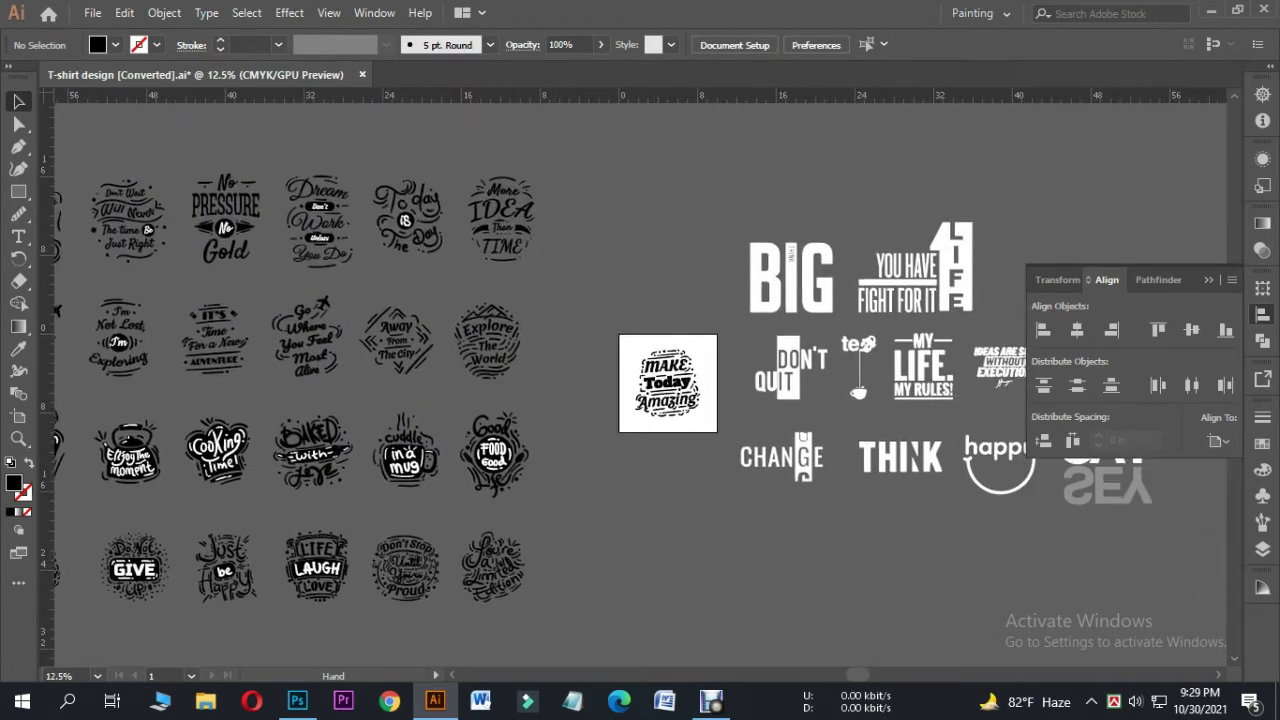
{"action": "key", "text": "ctrl+minus"}
{"action": "scroll", "coordinate": [641, 378], "scroll_direction": "left", "scroll_amount": 5}
{"action": "scroll", "coordinate": [641, 378], "scroll_direction": "right", "scroll_amount": 3}
{"action": "scroll", "coordinate": [641, 378], "scroll_direction": "right", "scroll_amount": 3}
{"action": "scroll", "coordinate": [641, 378], "scroll_direction": "right", "scroll_amount": 4}
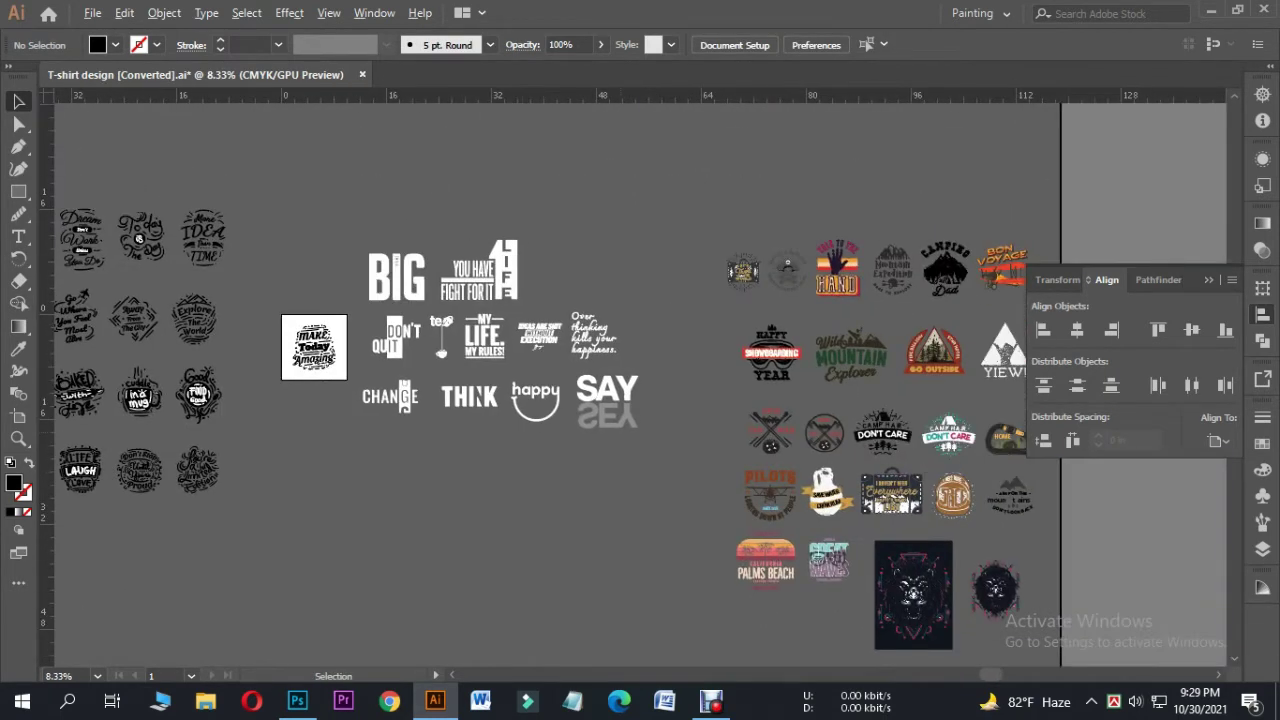
{"action": "key", "text": "ctrl+plus"}
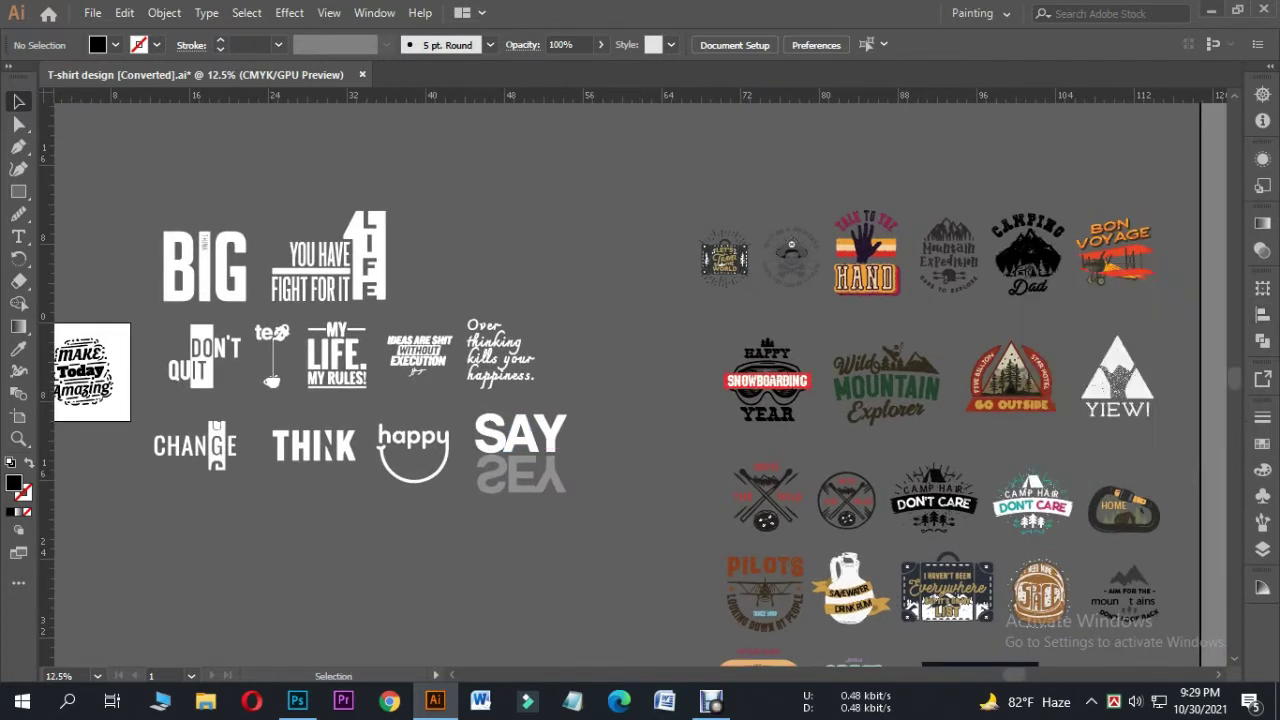
Preview the exported happy PNG from the desktop in Picasa, then return to Photoshop.
{"action": "left_click", "coordinate": [1211, 10]}
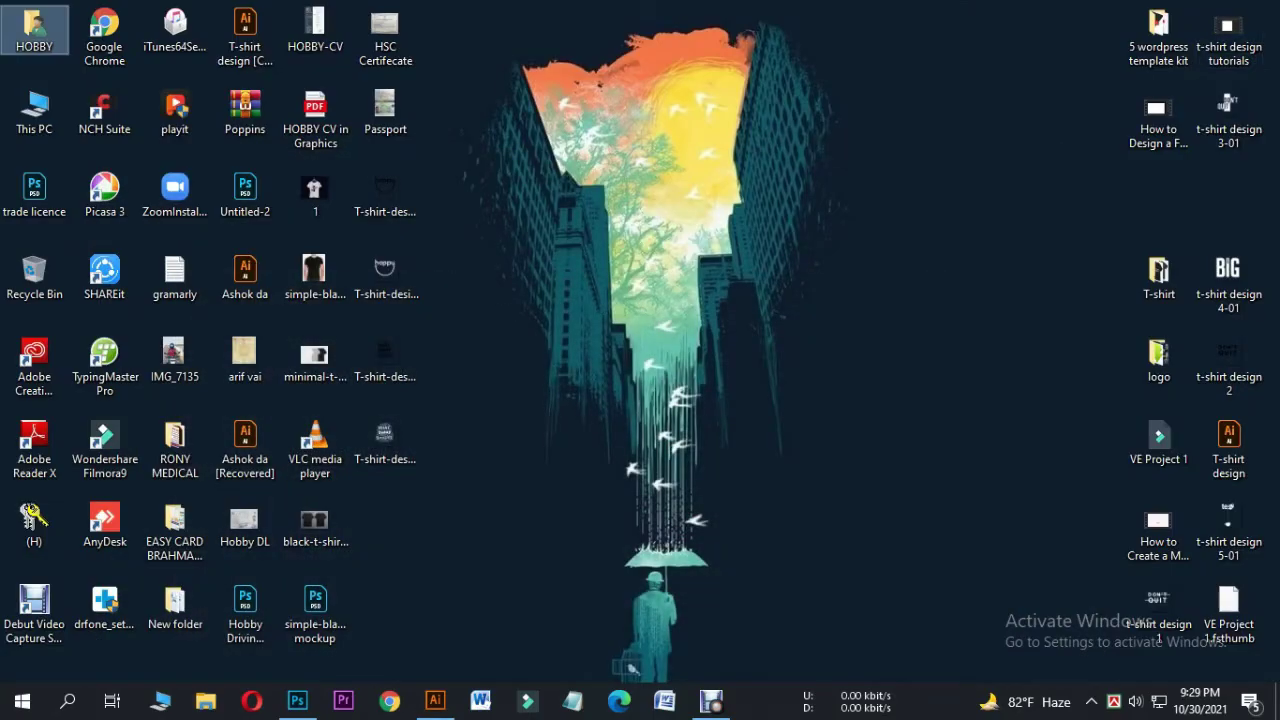
{"action": "left_click", "coordinate": [385, 280]}
{"action": "double_click", "coordinate": [385, 300]}
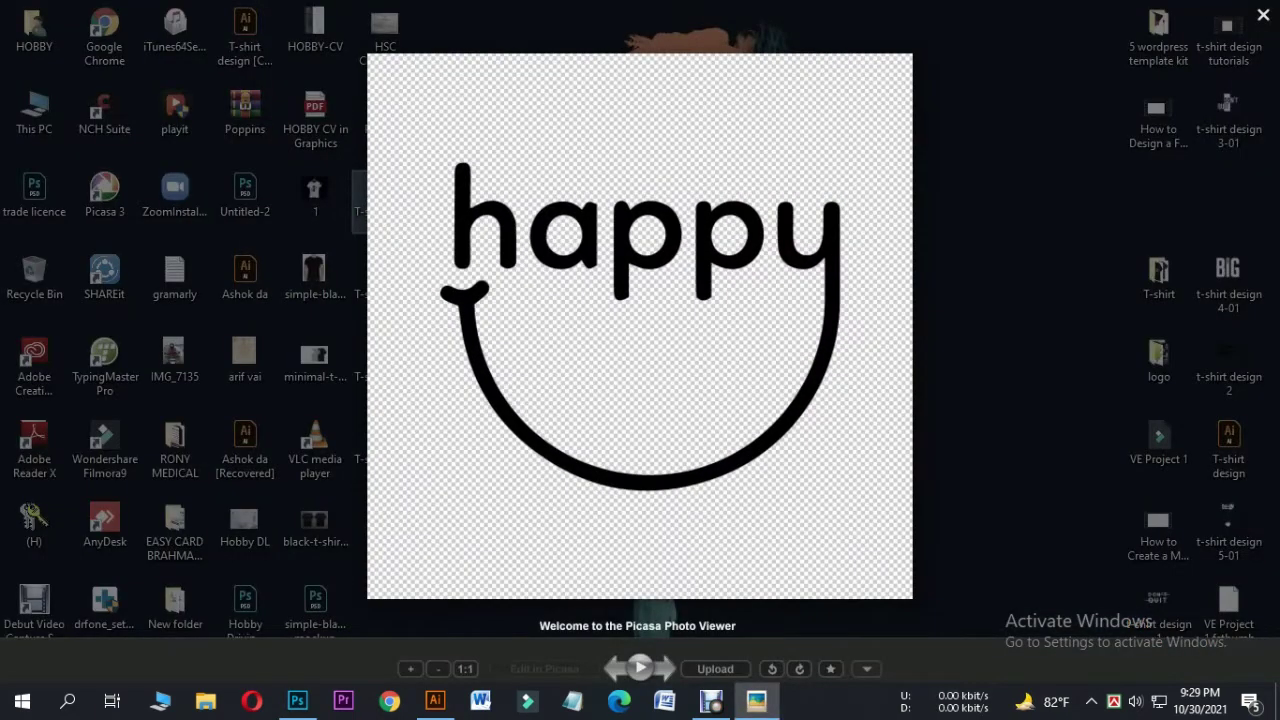
{"action": "key", "text": "Escape"}
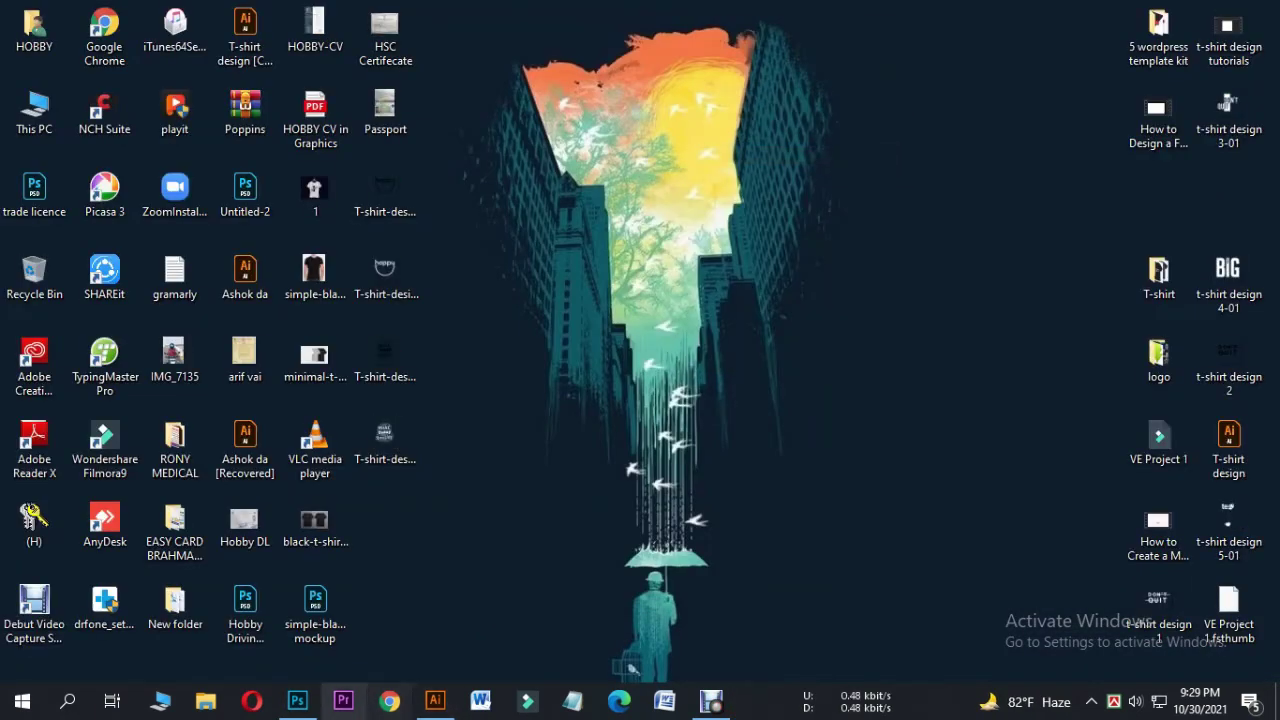
{"action": "left_click", "coordinate": [297, 700]}
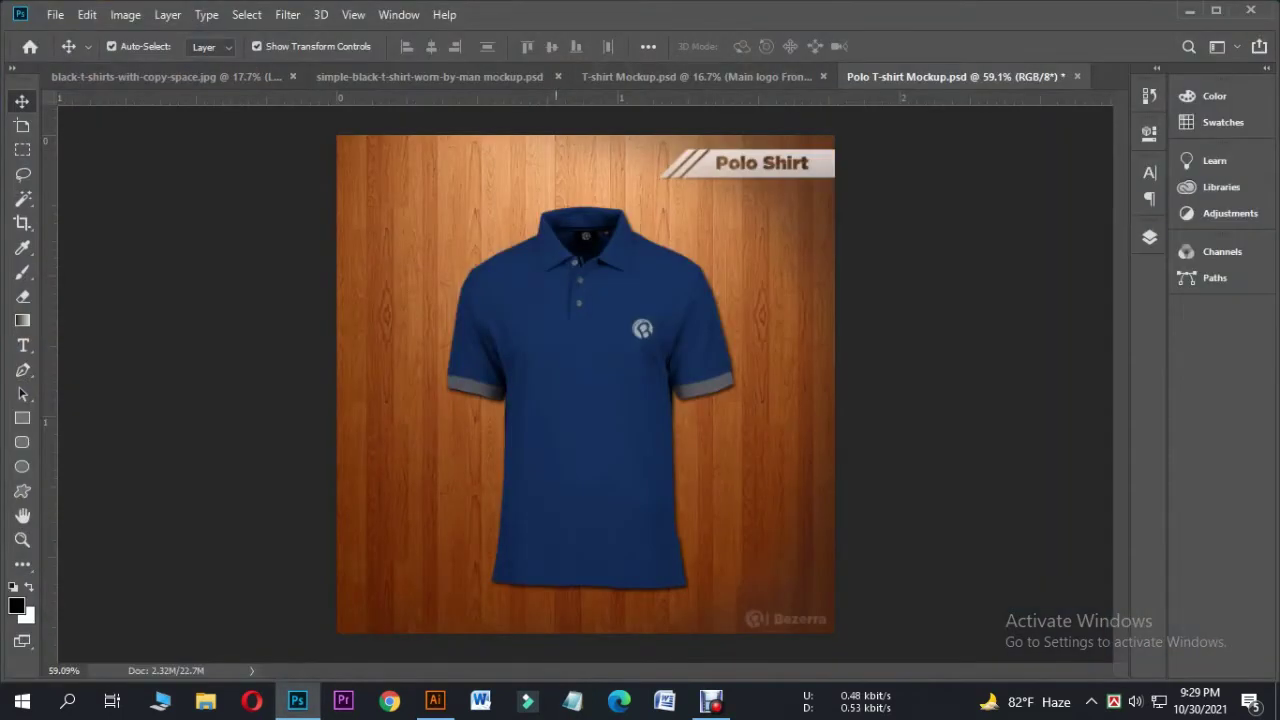
On the white tee mockup, open the Main logo Front smart object for editing.
{"action": "left_click", "coordinate": [590, 76]}
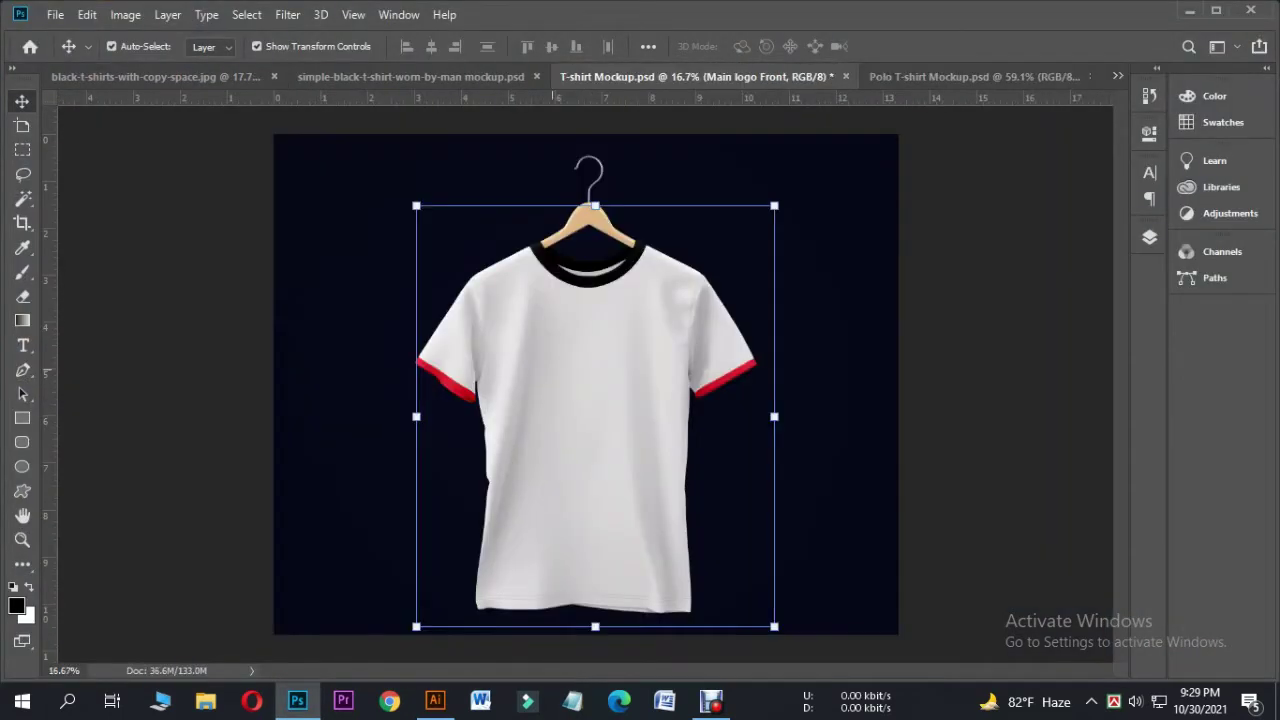
{"action": "key", "text": "F7"}
{"action": "scroll", "coordinate": [1015, 450], "scroll_direction": "up", "scroll_amount": 2}
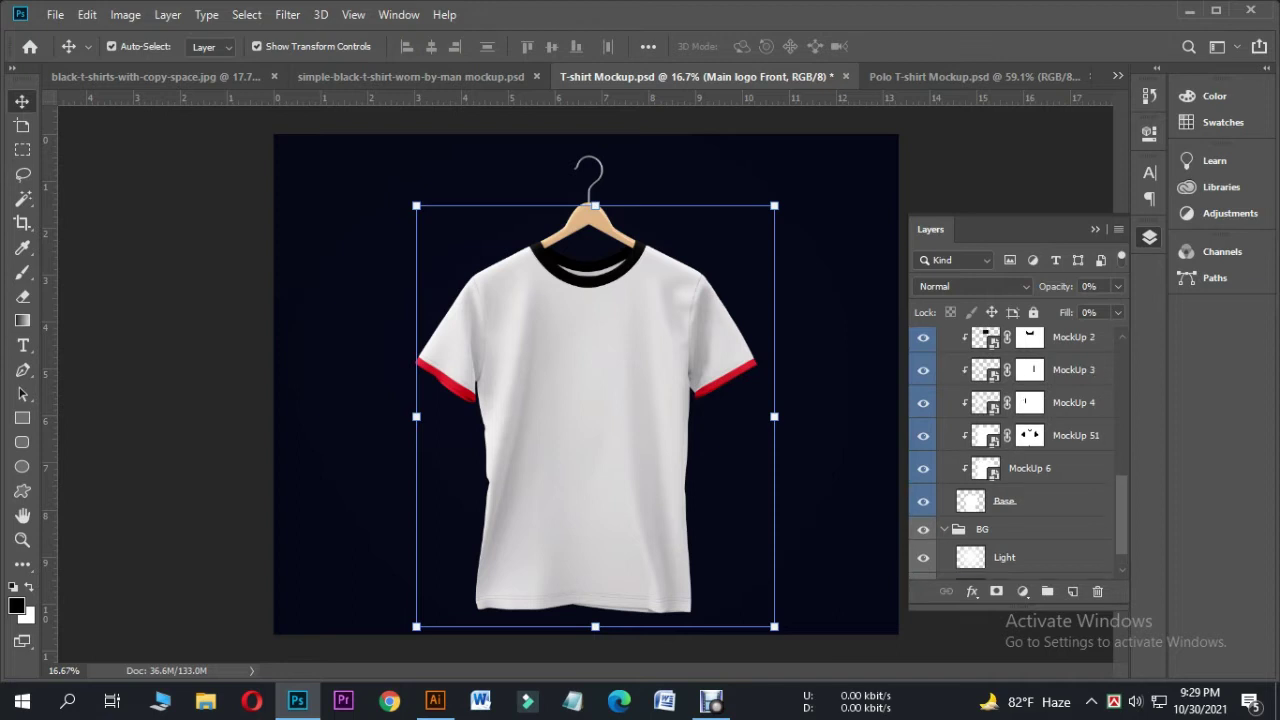
{"action": "scroll", "coordinate": [1015, 450], "scroll_direction": "up", "scroll_amount": 3}
{"action": "scroll", "coordinate": [1015, 450], "scroll_direction": "up", "scroll_amount": 3}
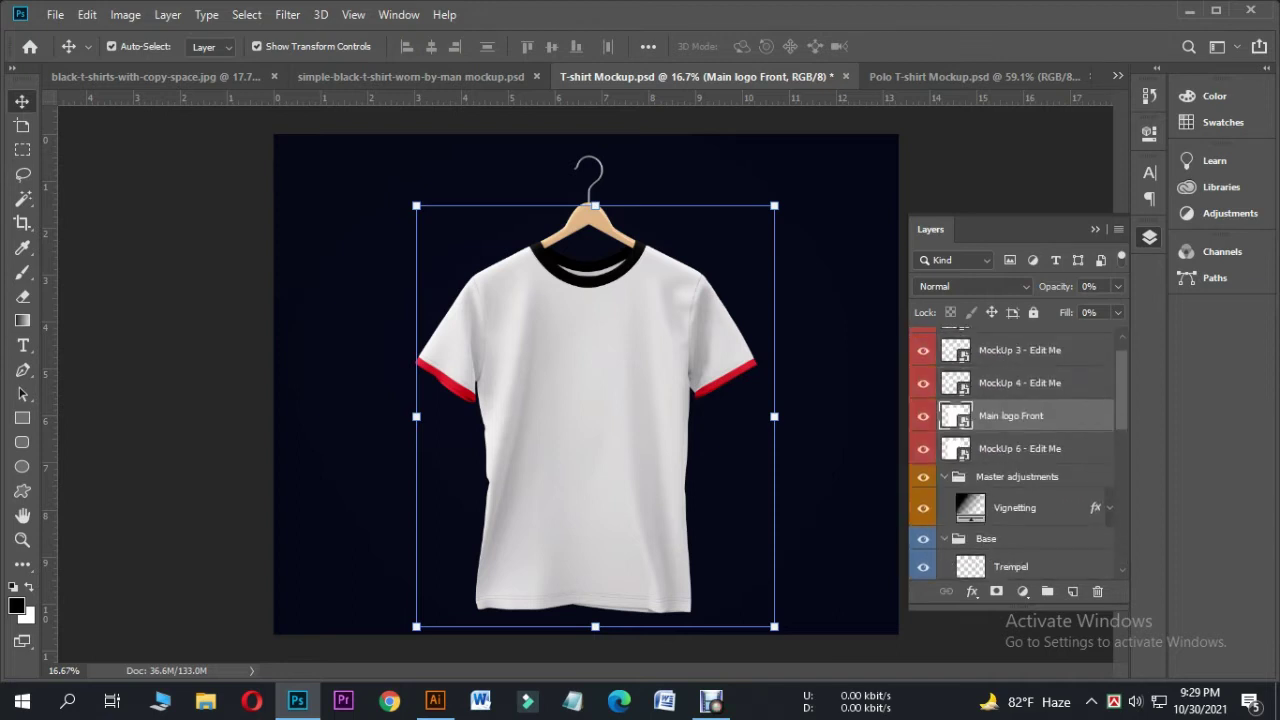
{"action": "double_click", "coordinate": [955, 415]}
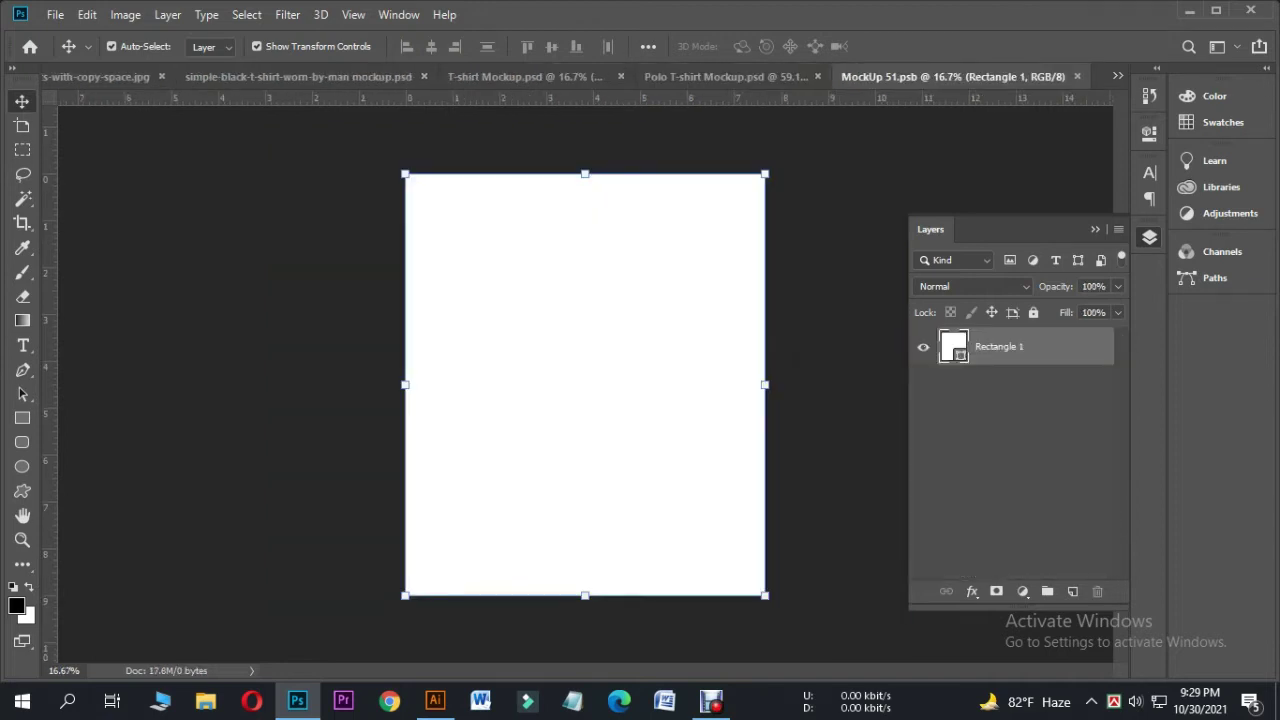
Place the T-shirt-design-10 happy PNG from the desktop onto the logo canvas.
{"action": "left_click", "coordinate": [1190, 10]}
{"action": "left_click_drag", "start_coordinate": [385, 192], "coordinate": [572, 245]}
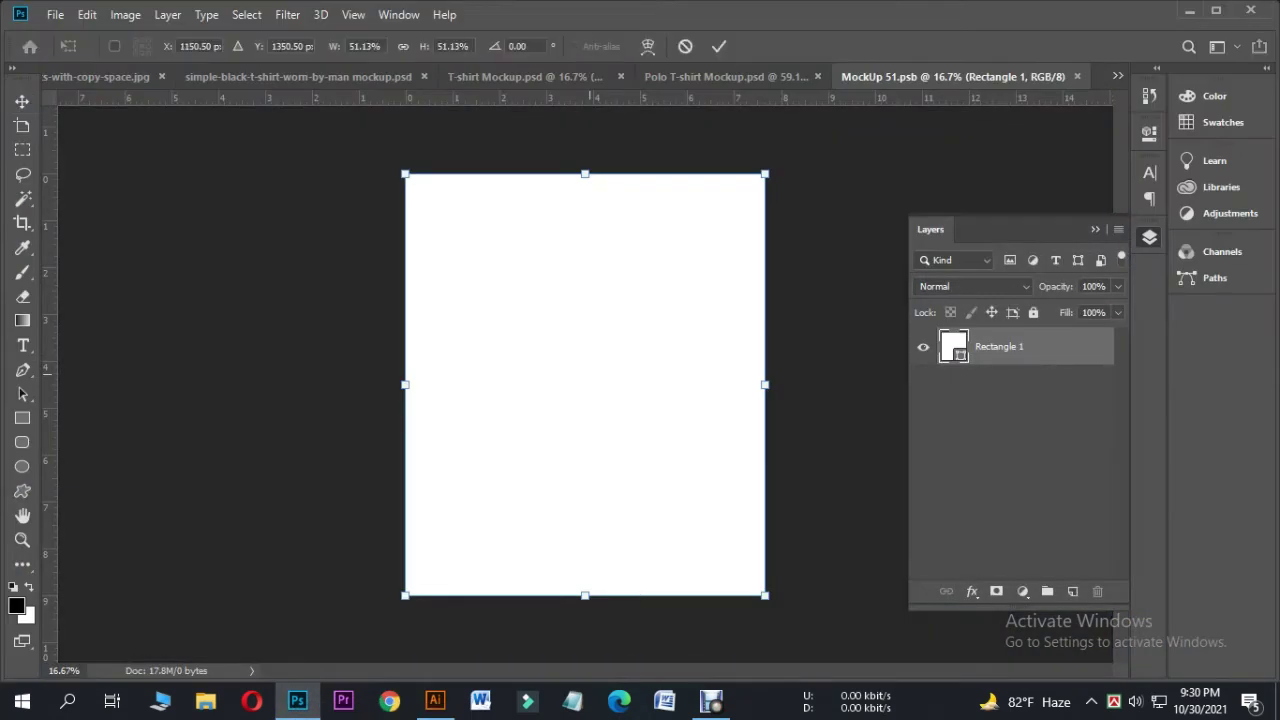
{"action": "left_click_drag", "start_coordinate": [424, 557], "coordinate": [594, 383]}
{"action": "key", "text": "Return"}
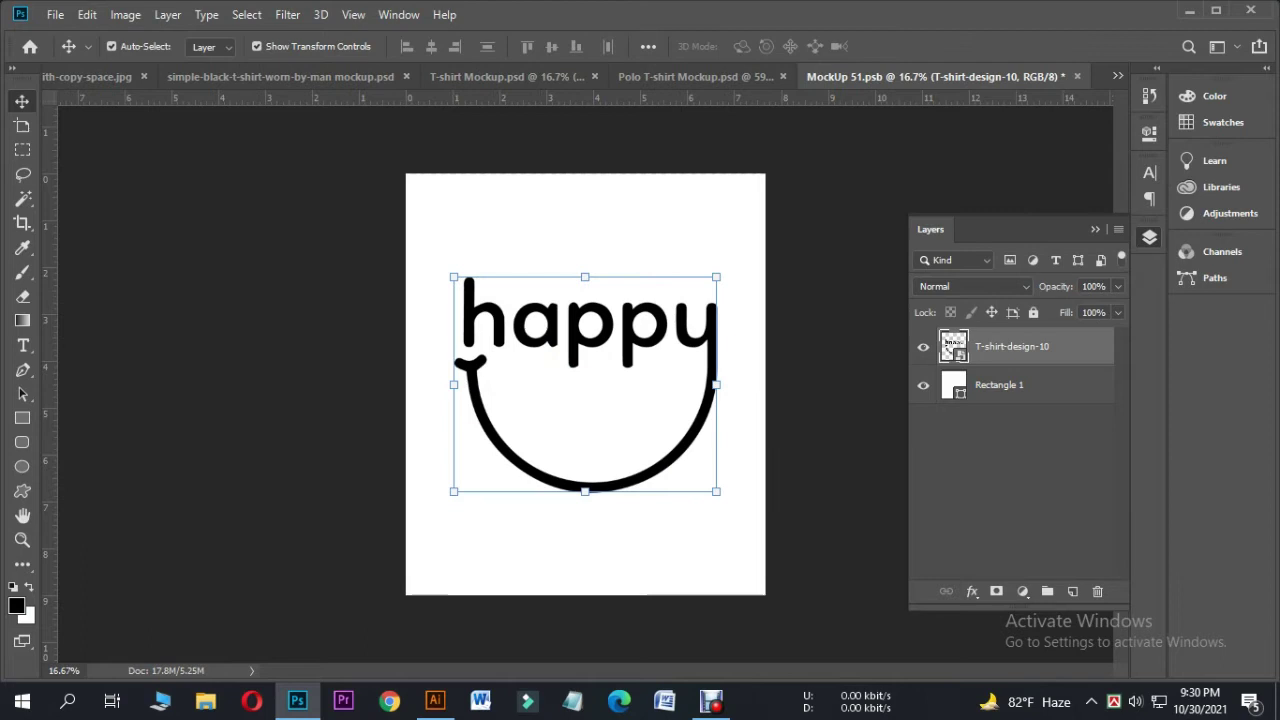
Rasterize and centre the happy design, then save and close the logo document.
{"action": "right_click", "coordinate": [1020, 346]}
{"action": "left_click", "coordinate": [830, 333]}
{"action": "left_click_drag", "start_coordinate": [676, 296], "coordinate": [676, 298]}
{"action": "left_click", "coordinate": [1010, 500]}
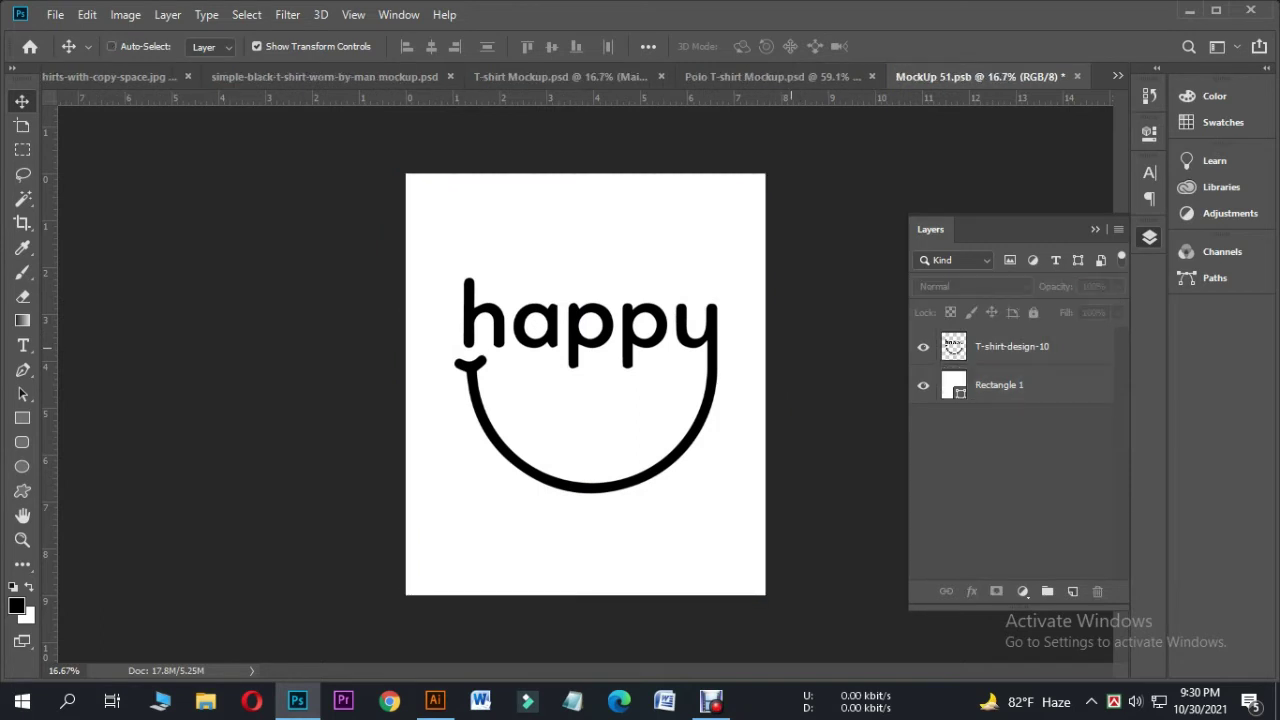
{"action": "key", "text": "ctrl+s"}
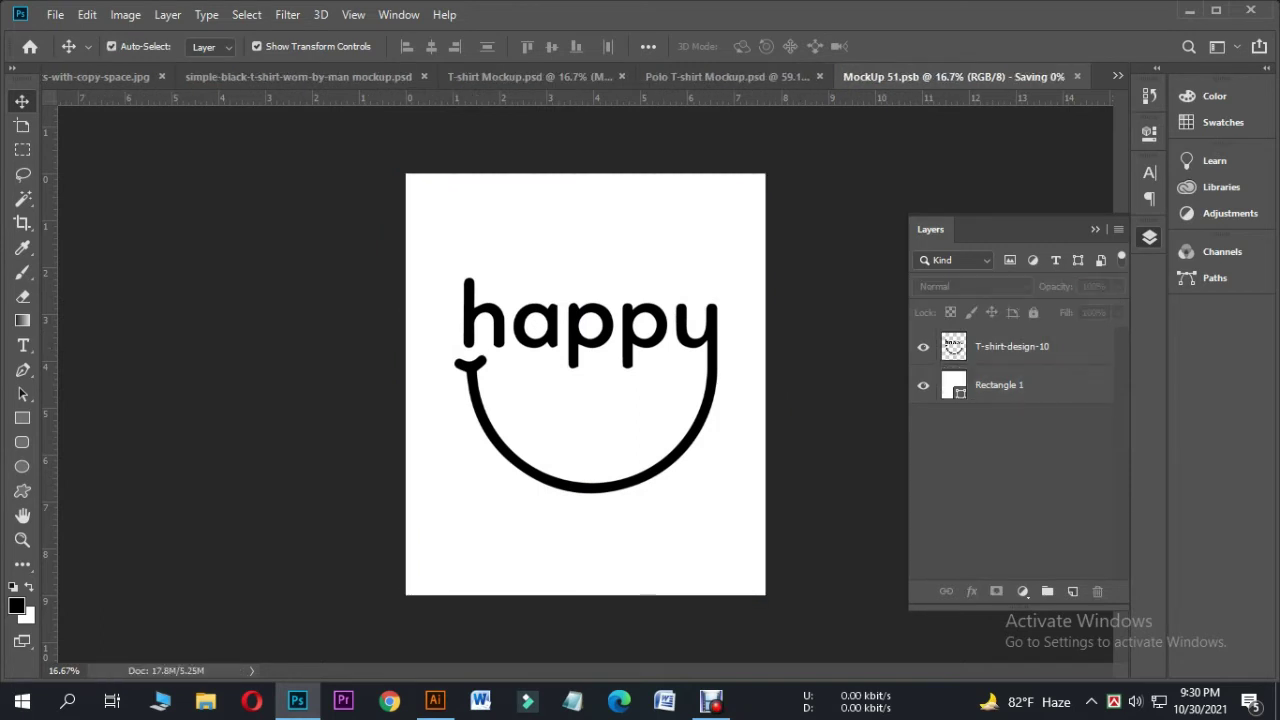
{"action": "key", "text": "ctrl+w"}
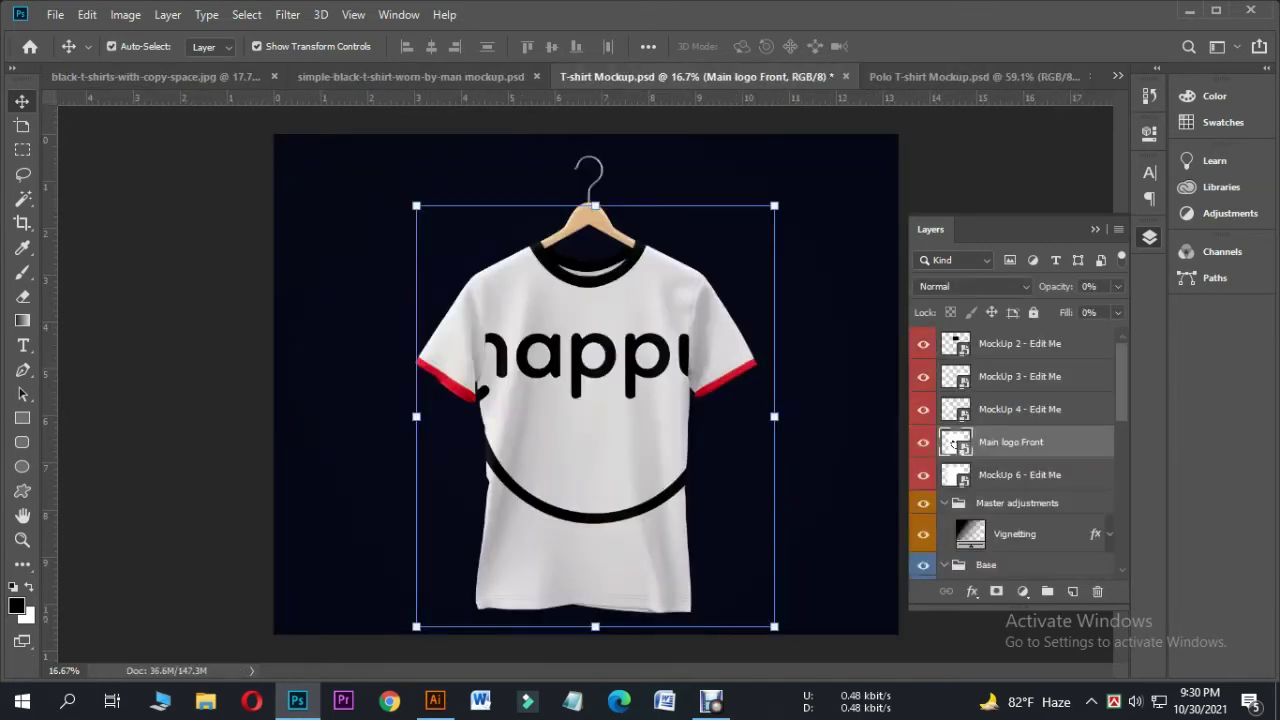
Reopen the main logo contents, shrink the happy design to about half size, and save.
{"action": "double_click", "coordinate": [955, 443]}
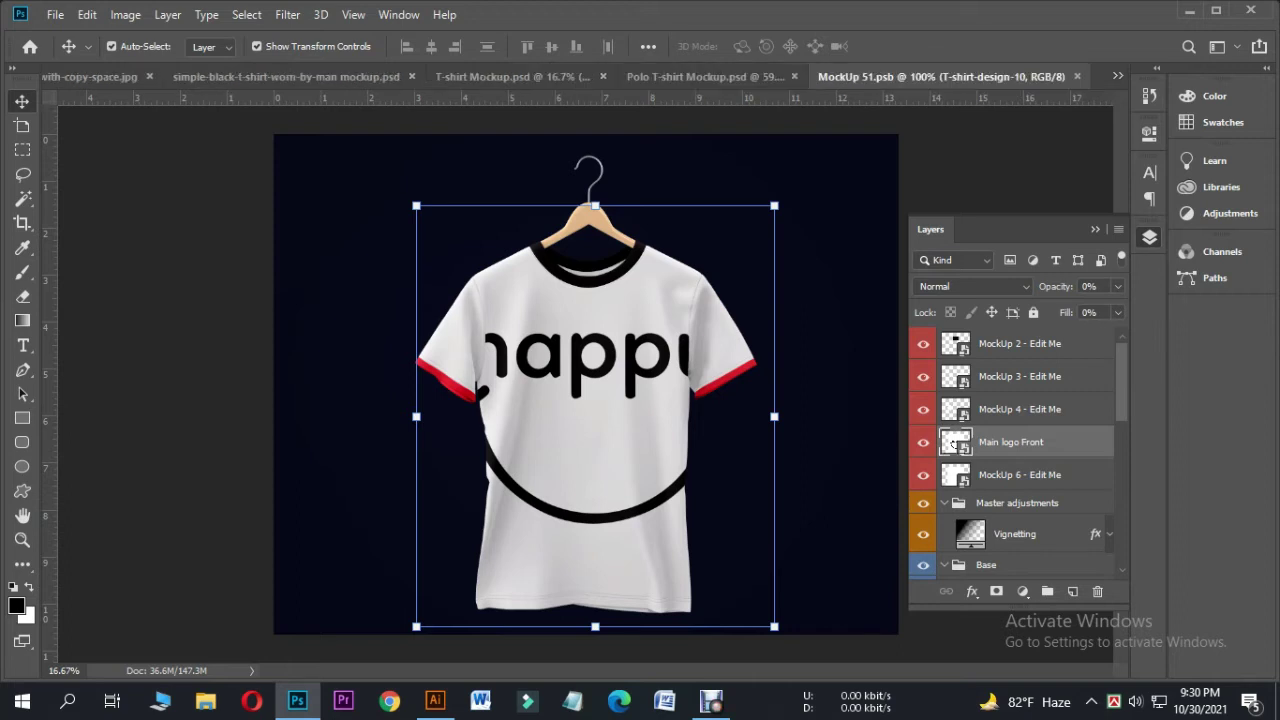
{"action": "key", "text": "ctrl+t"}
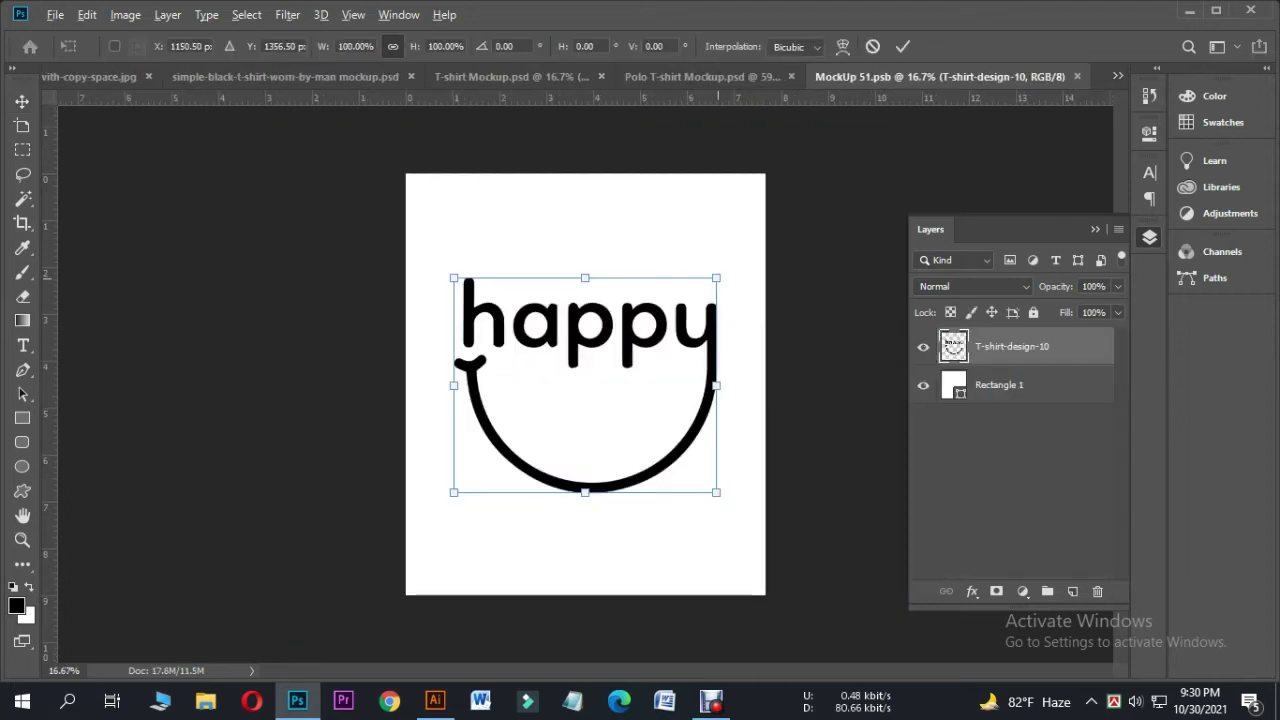
{"action": "left_click_drag", "start_coordinate": [716, 278], "coordinate": [650, 334]}
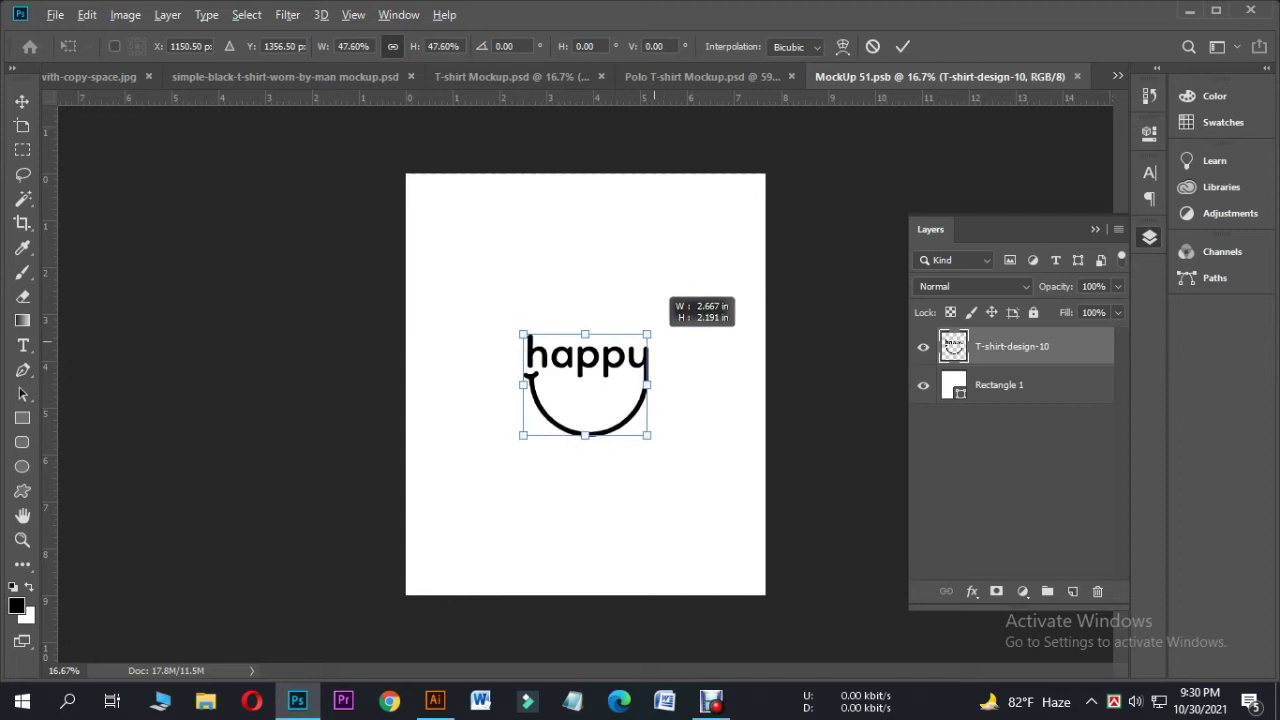
{"action": "left_click_drag", "start_coordinate": [648, 333], "coordinate": [641, 339]}
{"action": "key", "text": "Return"}
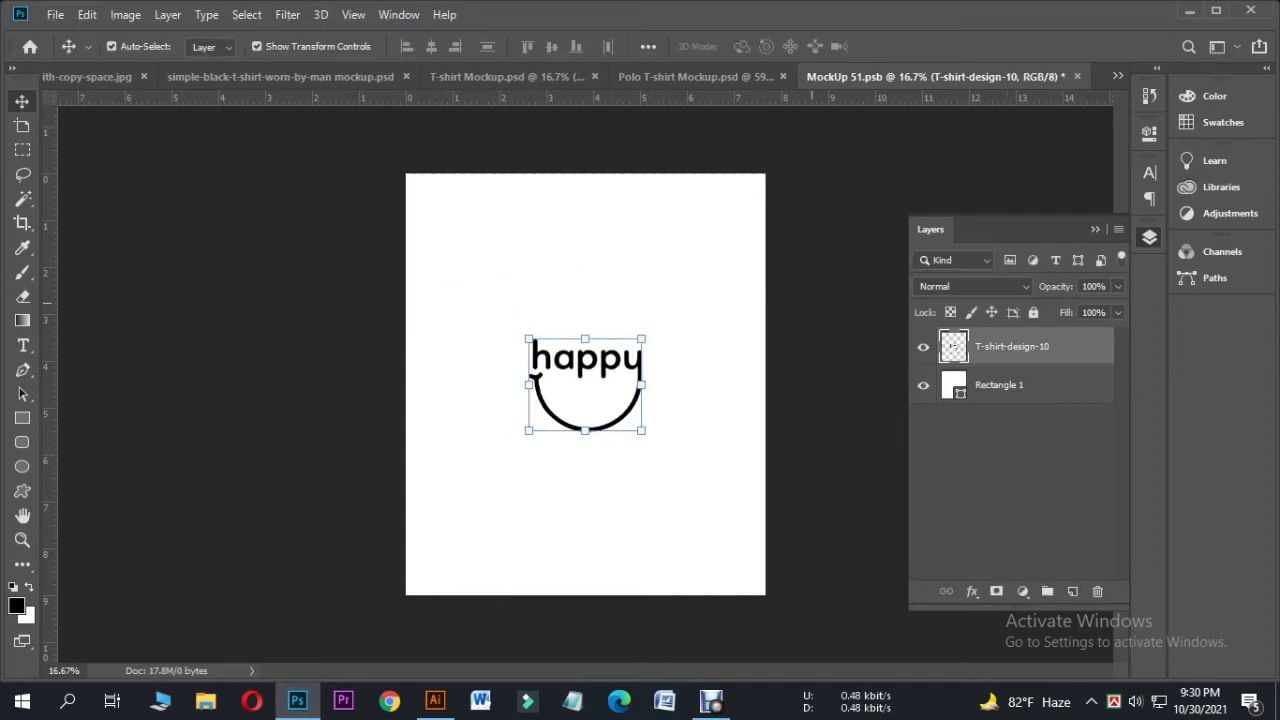
{"action": "key", "text": "ctrl+s"}
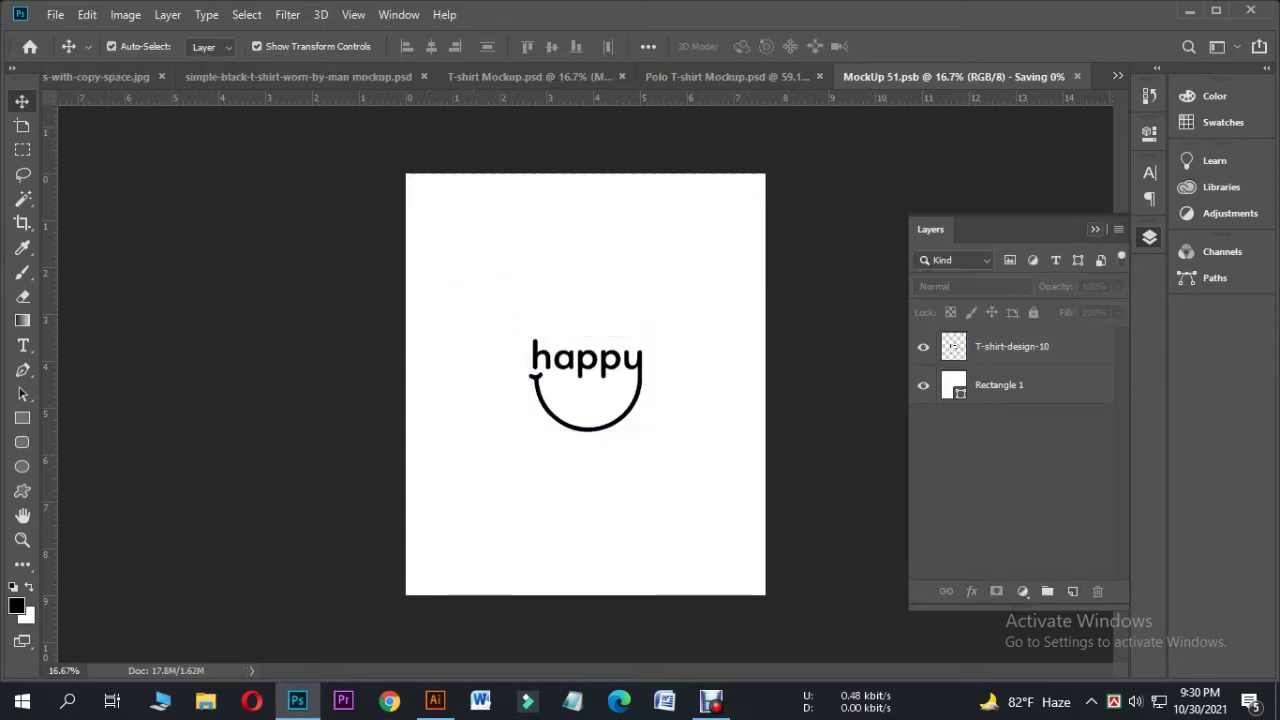
{"action": "key", "text": "F7"}
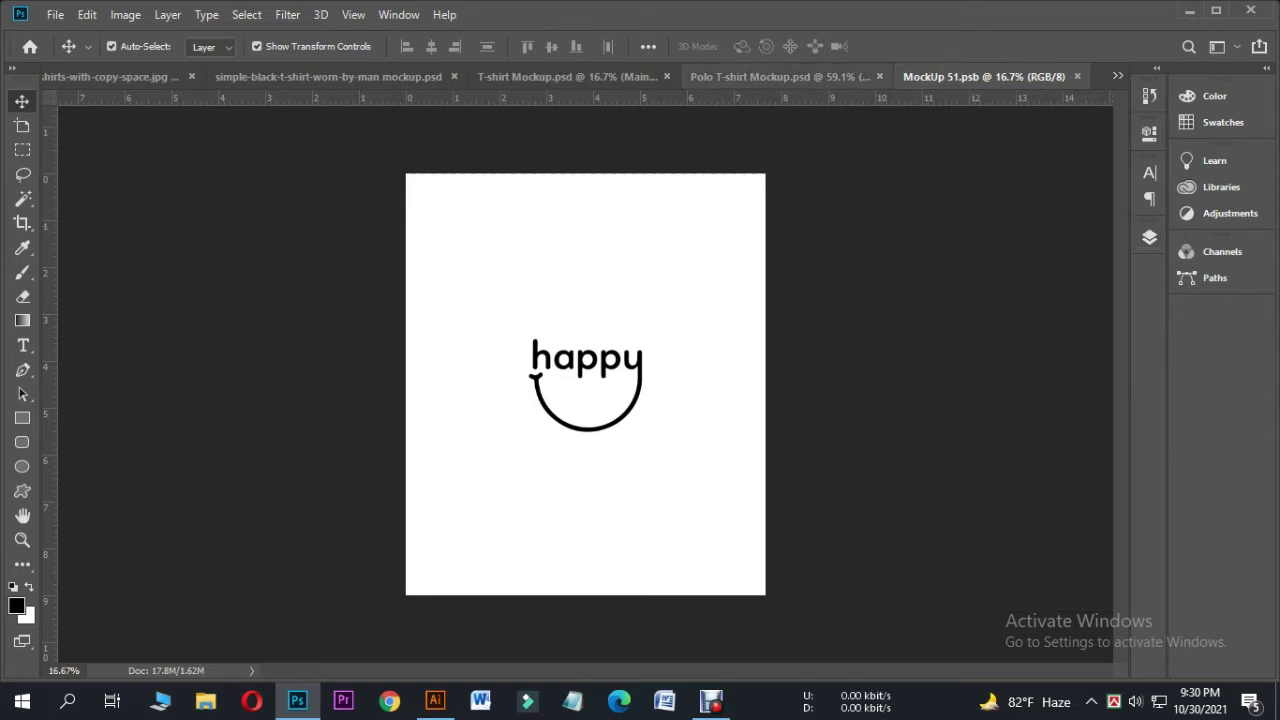
Back on the white tee mockup, select the Main logo Front layer and open its artwork.
{"action": "left_click", "coordinate": [780, 76]}
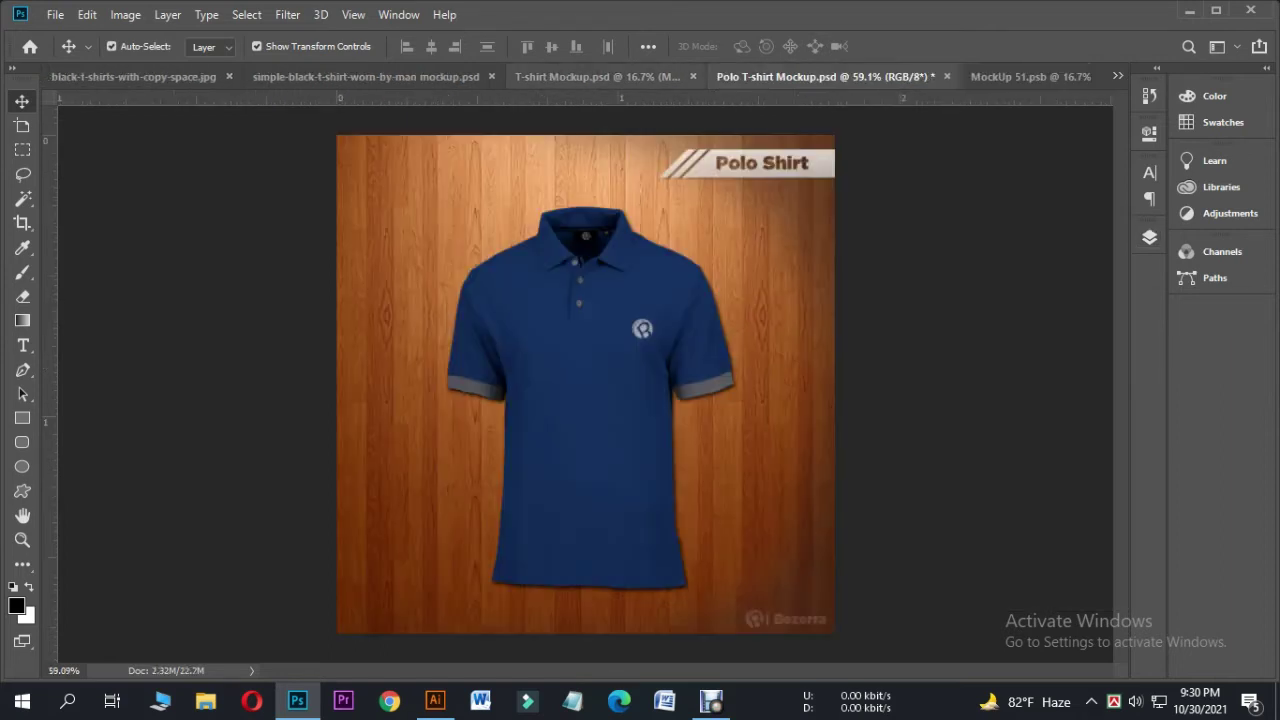
{"action": "left_click", "coordinate": [597, 76]}
{"action": "scroll", "coordinate": [584, 480], "scroll_direction": "up", "scroll_amount": 2}
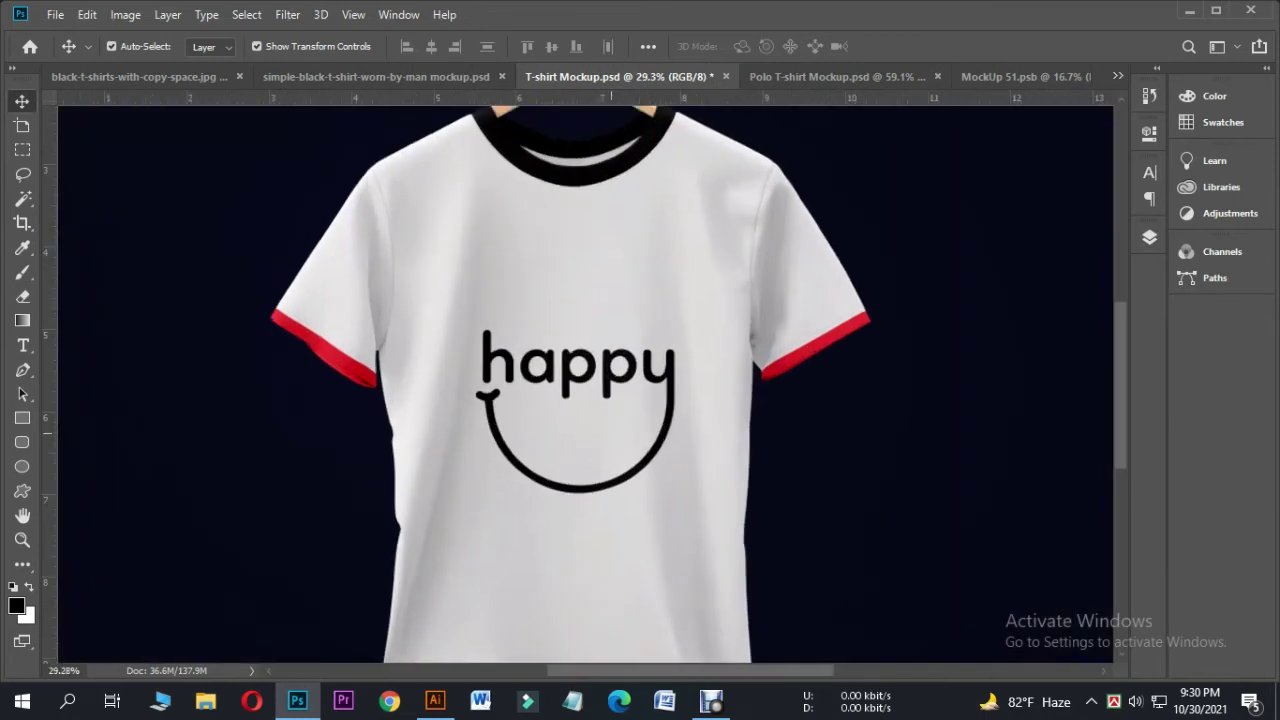
{"action": "scroll", "coordinate": [584, 480], "scroll_direction": "up", "scroll_amount": 1}
{"action": "scroll", "coordinate": [590, 380], "scroll_direction": "down", "scroll_amount": 1}
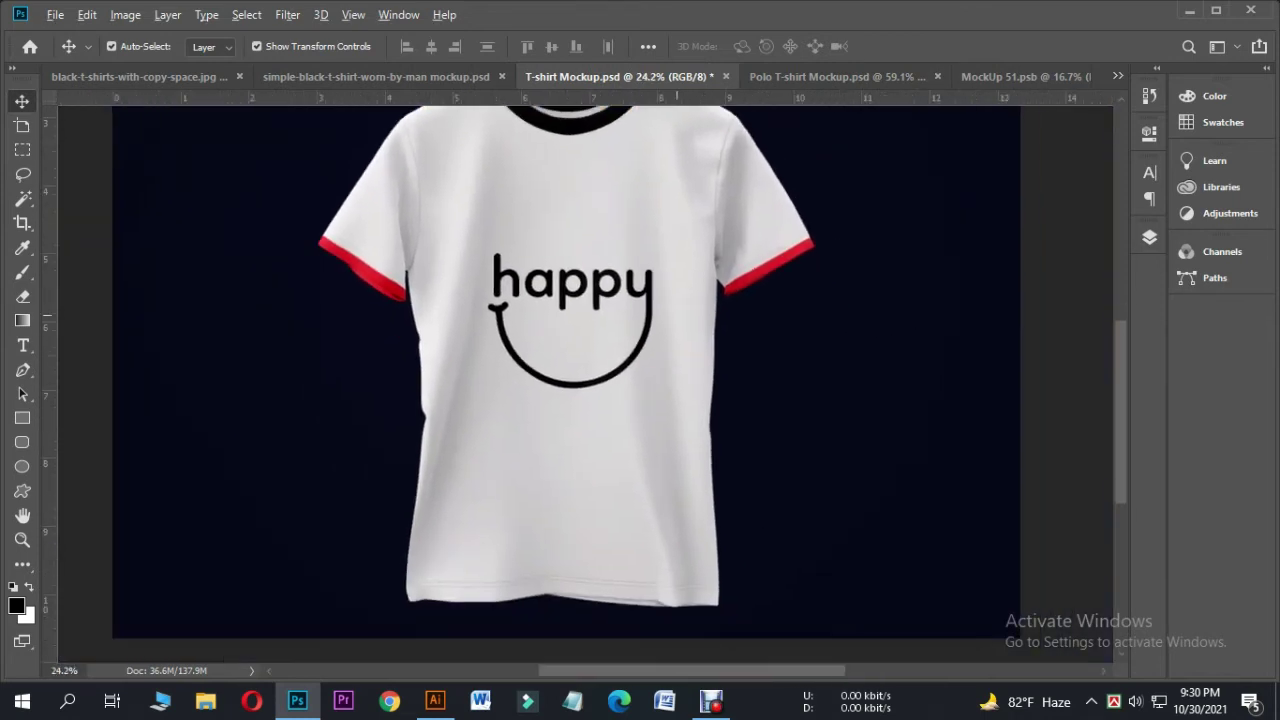
{"action": "scroll", "coordinate": [590, 380], "scroll_direction": "down", "scroll_amount": 1}
{"action": "scroll", "coordinate": [590, 380], "scroll_direction": "down", "scroll_amount": 1}
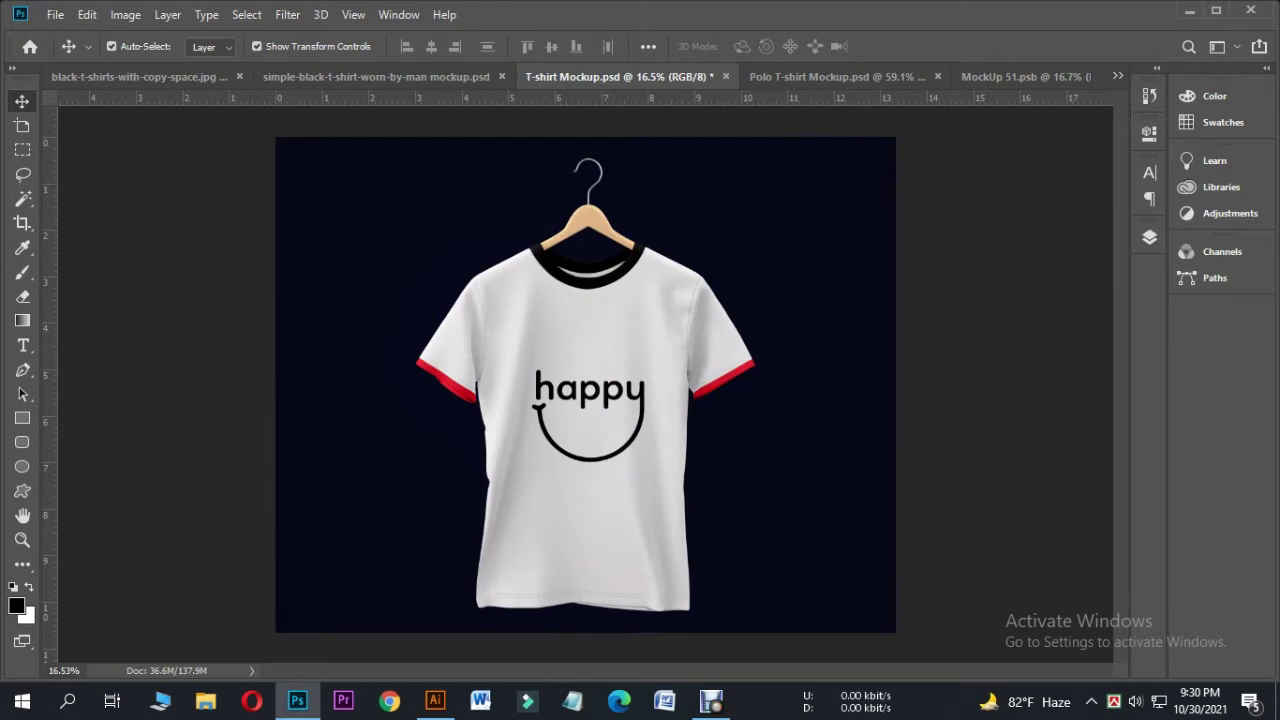
{"action": "left_click", "coordinate": [1149, 237]}
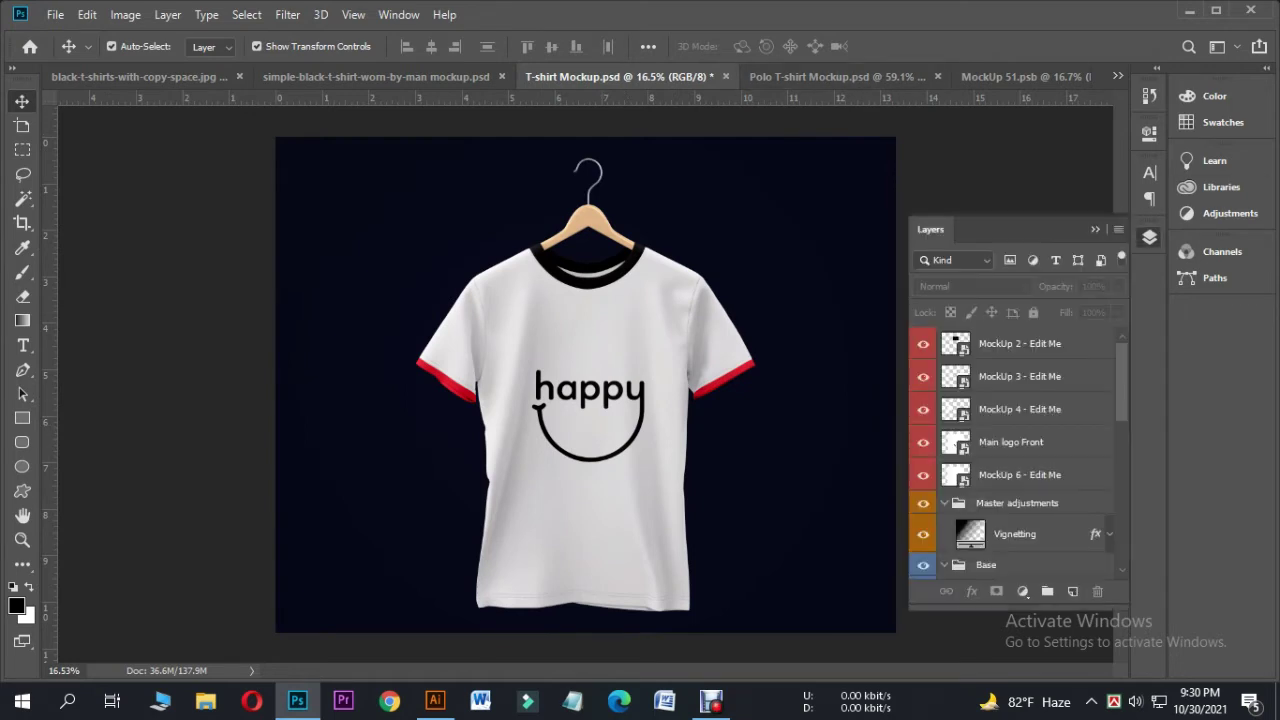
{"action": "scroll", "coordinate": [1015, 455], "scroll_direction": "down", "scroll_amount": 2}
{"action": "scroll", "coordinate": [1015, 455], "scroll_direction": "down", "scroll_amount": 2}
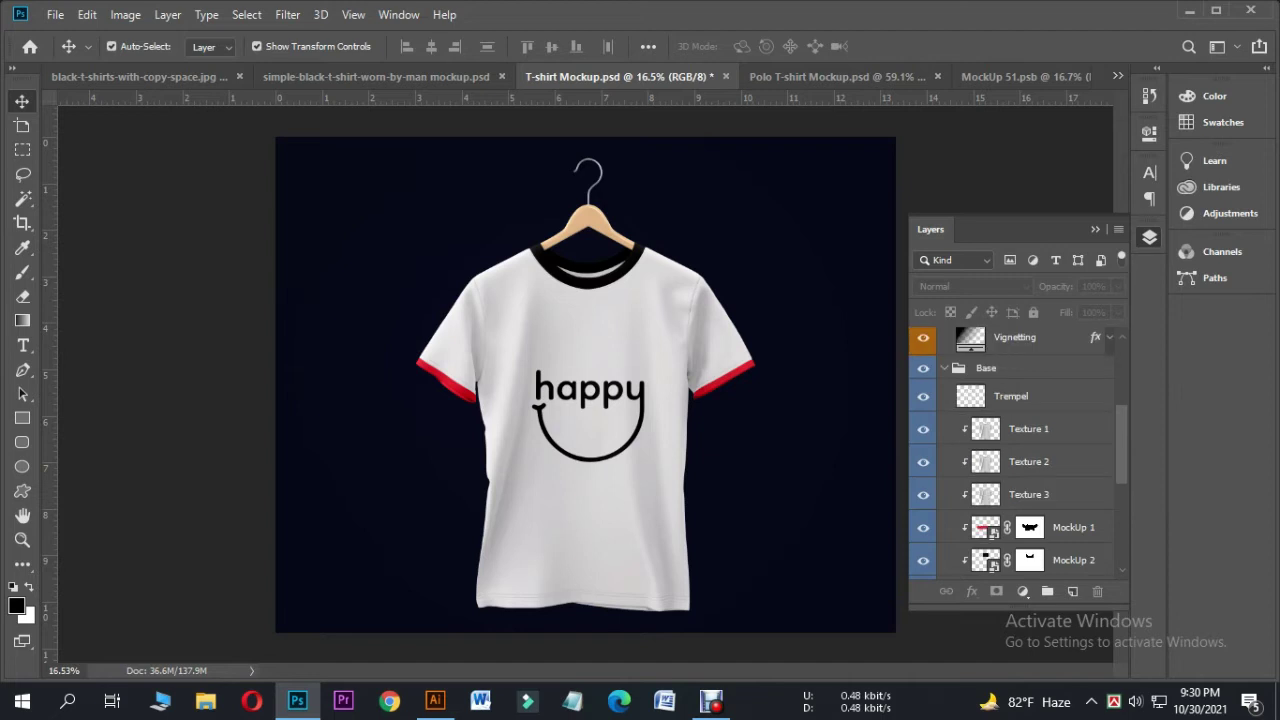
{"action": "scroll", "coordinate": [1015, 455], "scroll_direction": "up", "scroll_amount": 4}
{"action": "left_click", "coordinate": [1010, 442]}
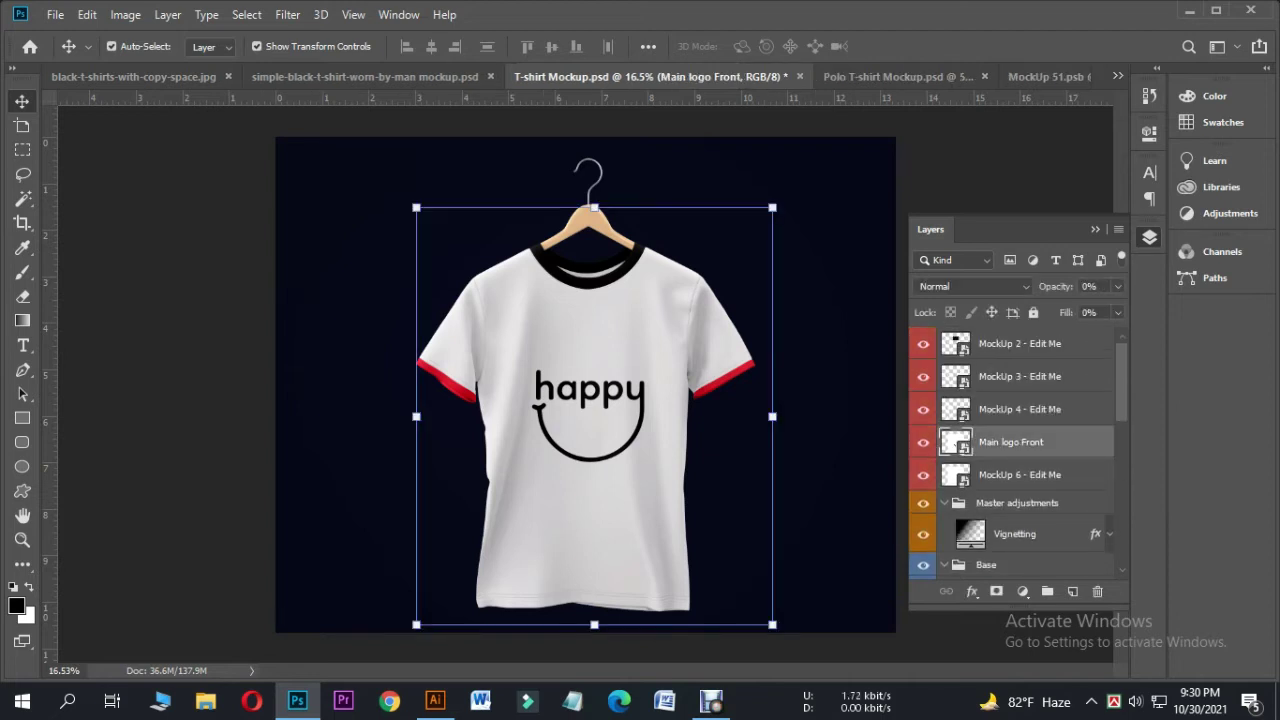
{"action": "double_click", "coordinate": [955, 442]}
Drag the 'Make Today Amazing' design file from the desktop into the ringer tee's logo artwork.
{"action": "key", "text": "F7"}
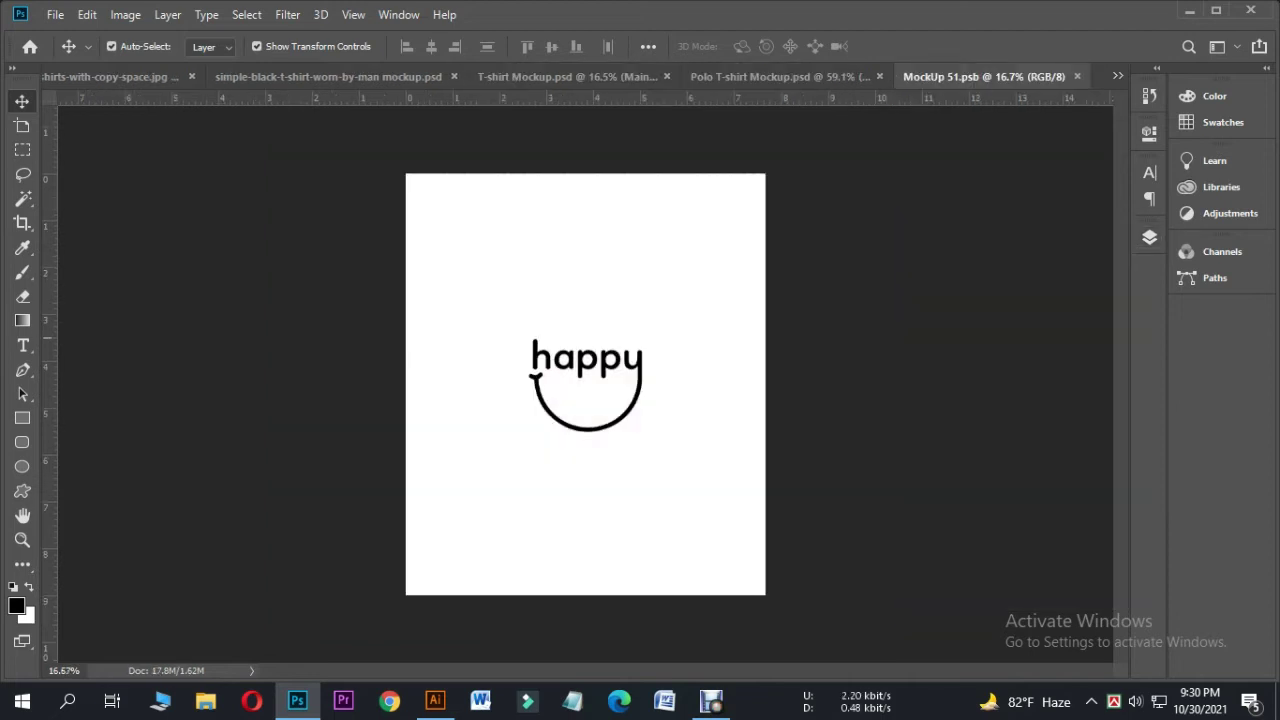
{"action": "key", "text": "super+d"}
{"action": "mouse_move", "coordinate": [385, 370]}
{"action": "left_mouse_down"}
{"action": "mouse_move", "coordinate": [297, 702]}
{"action": "mouse_move", "coordinate": [585, 385]}
{"action": "left_mouse_up"}
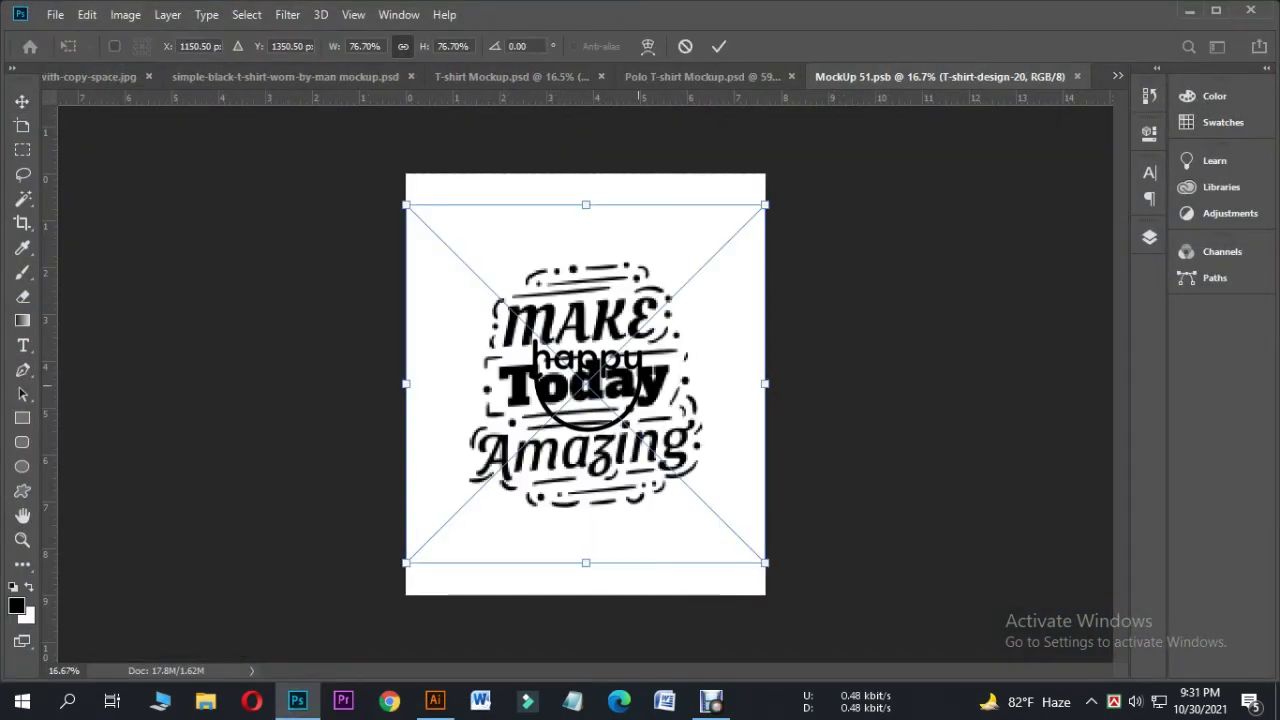
{"action": "left_click", "coordinate": [1149, 237]}
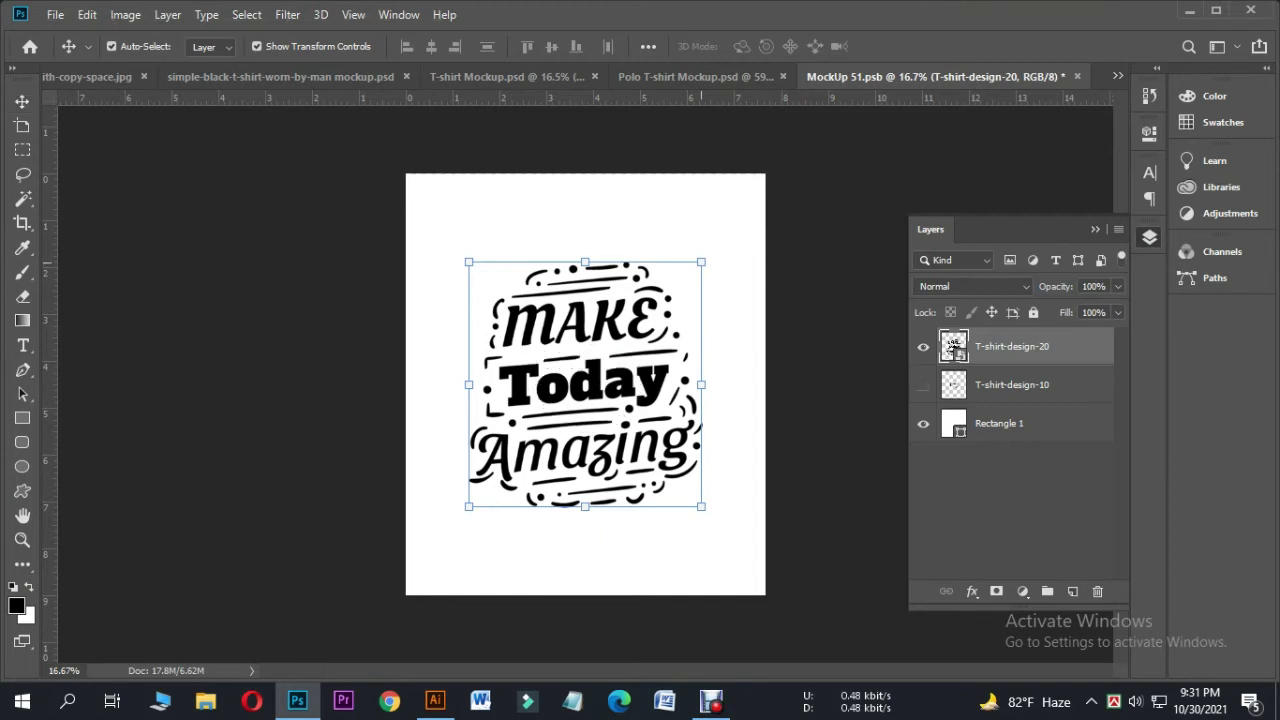
Scale the quote design down to about 38 percent and commit the size.
{"action": "key", "text": "ctrl+t"}
{"action": "left_click_drag", "start_coordinate": [766, 200], "coordinate": [735, 234]}
{"action": "left_click_drag", "start_coordinate": [518, 449], "coordinate": [543, 429]}
{"action": "left_click_drag", "start_coordinate": [672, 304], "coordinate": [612, 350]}
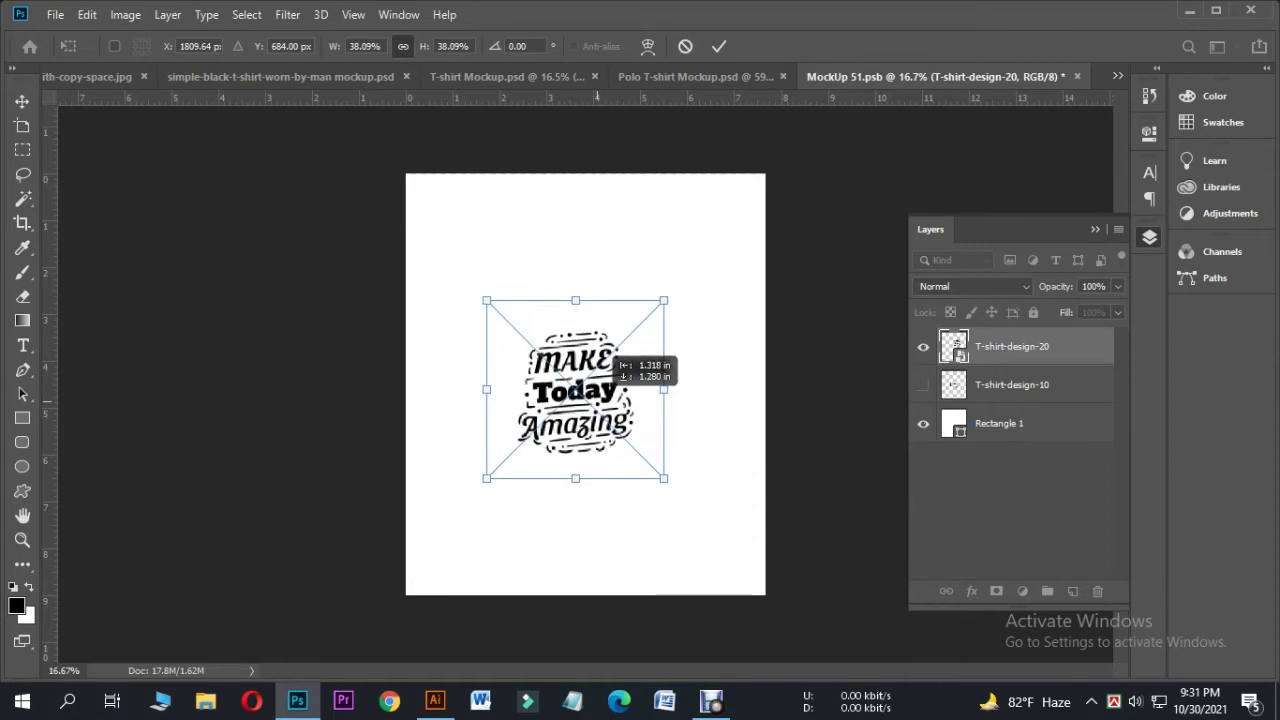
{"action": "left_click_drag", "start_coordinate": [603, 352], "coordinate": [612, 343]}
{"action": "key", "text": "Return"}
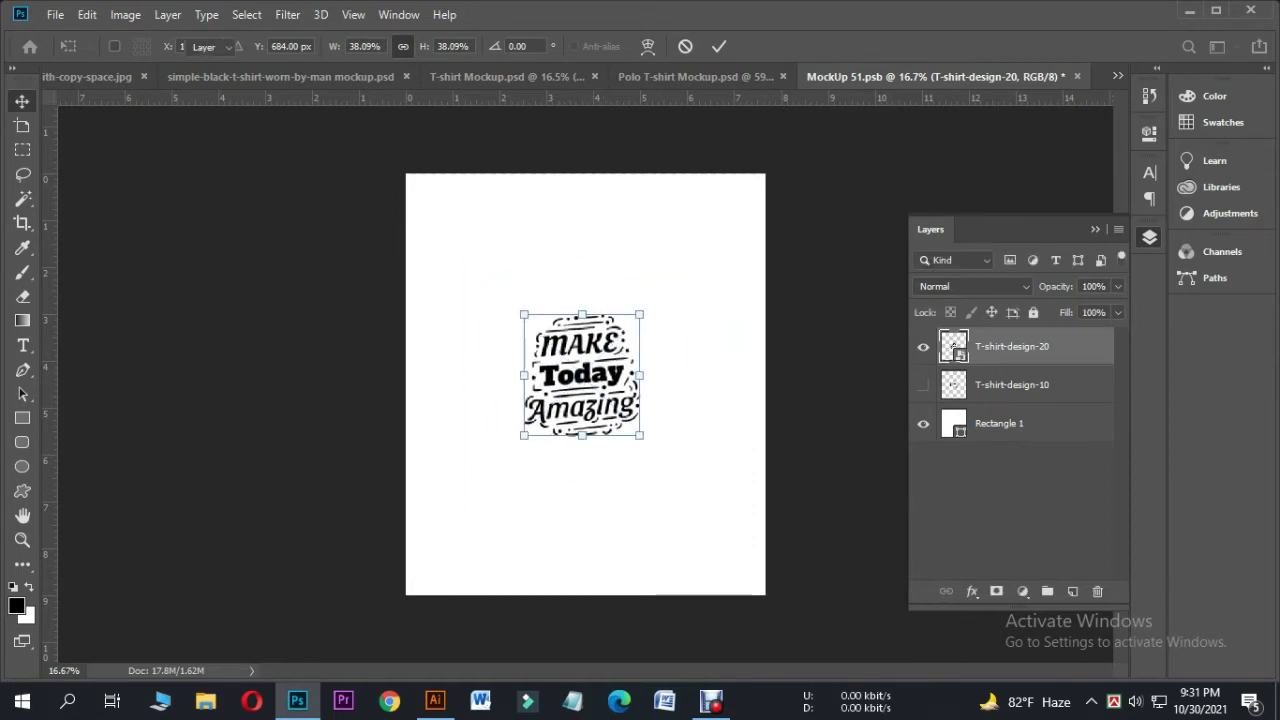
Rasterize the quote design layer, move it slightly lower, and save the artwork.
{"action": "right_click", "coordinate": [1005, 346]}
{"action": "left_click", "coordinate": [1063, 333]}
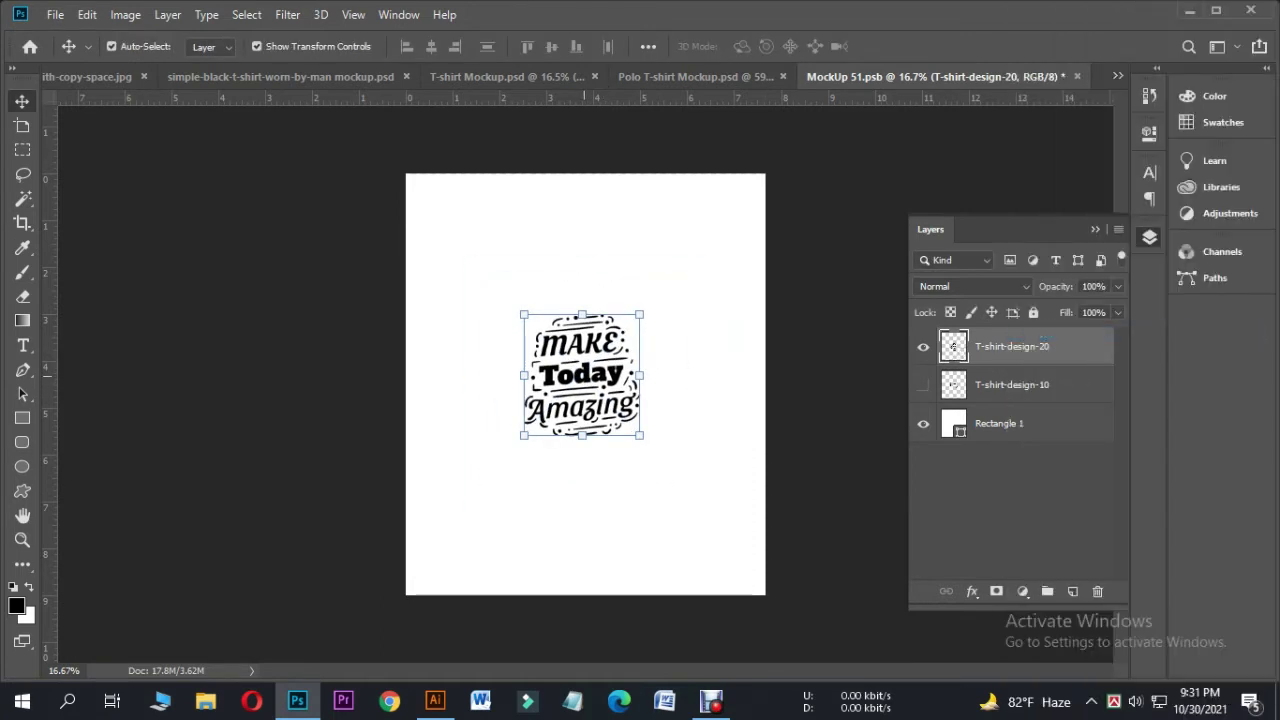
{"action": "left_click", "coordinate": [1000, 423]}
{"action": "left_click", "coordinate": [607, 344], "text": "ctrl"}
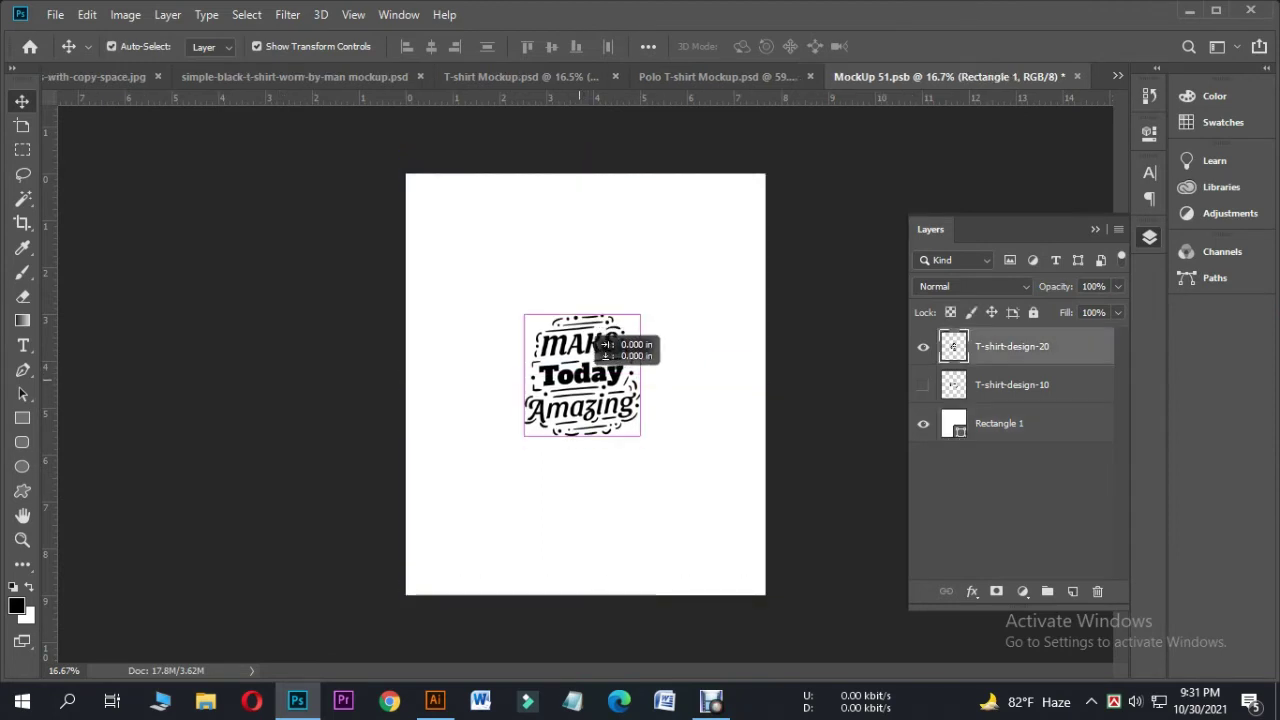
{"action": "left_click_drag", "start_coordinate": [604, 344], "coordinate": [604, 352]}
{"action": "key", "text": "ctrl+s"}
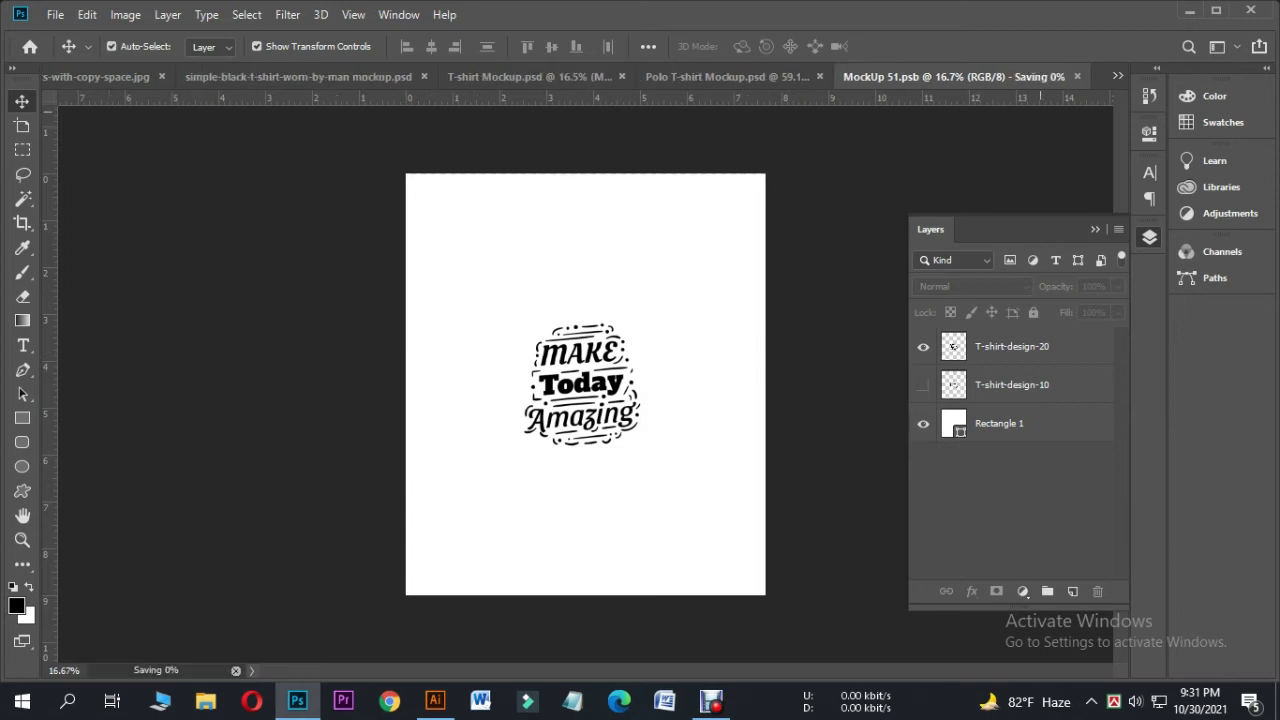
Open the black tee's artwork and place the 'happy' logo file into it.
{"action": "left_click", "coordinate": [1077, 76]}
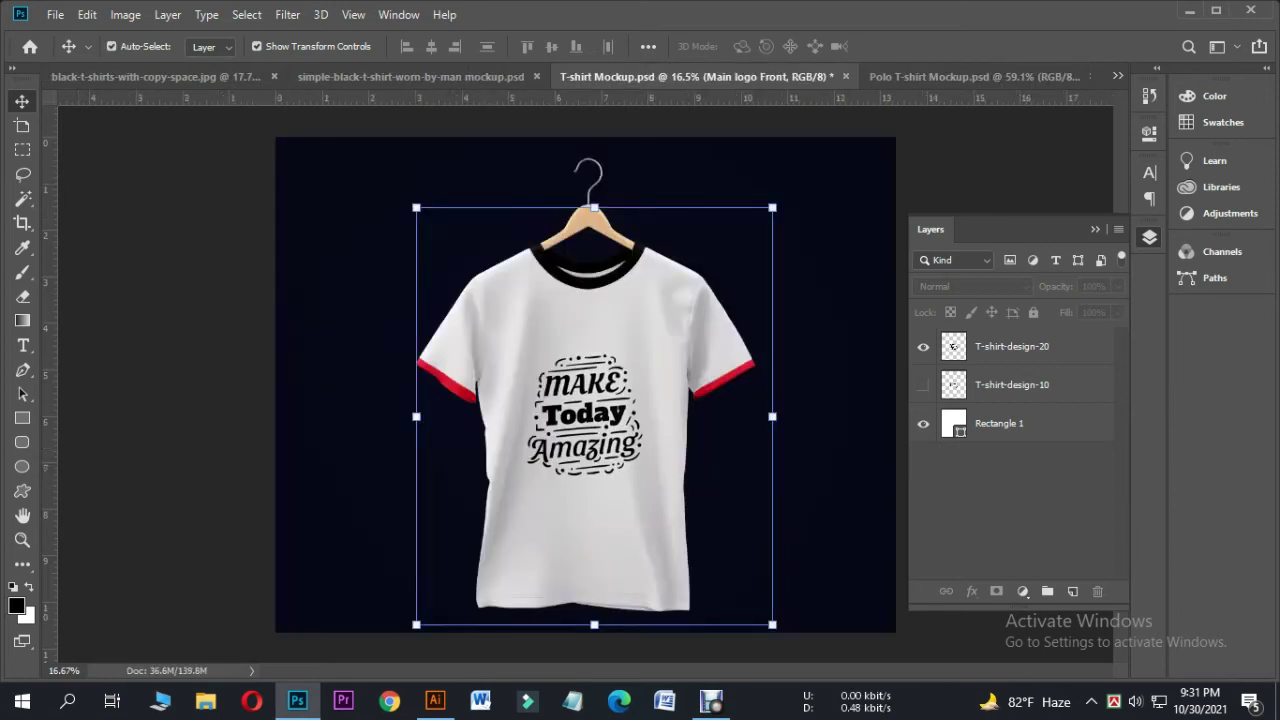
{"action": "left_click", "coordinate": [410, 76]}
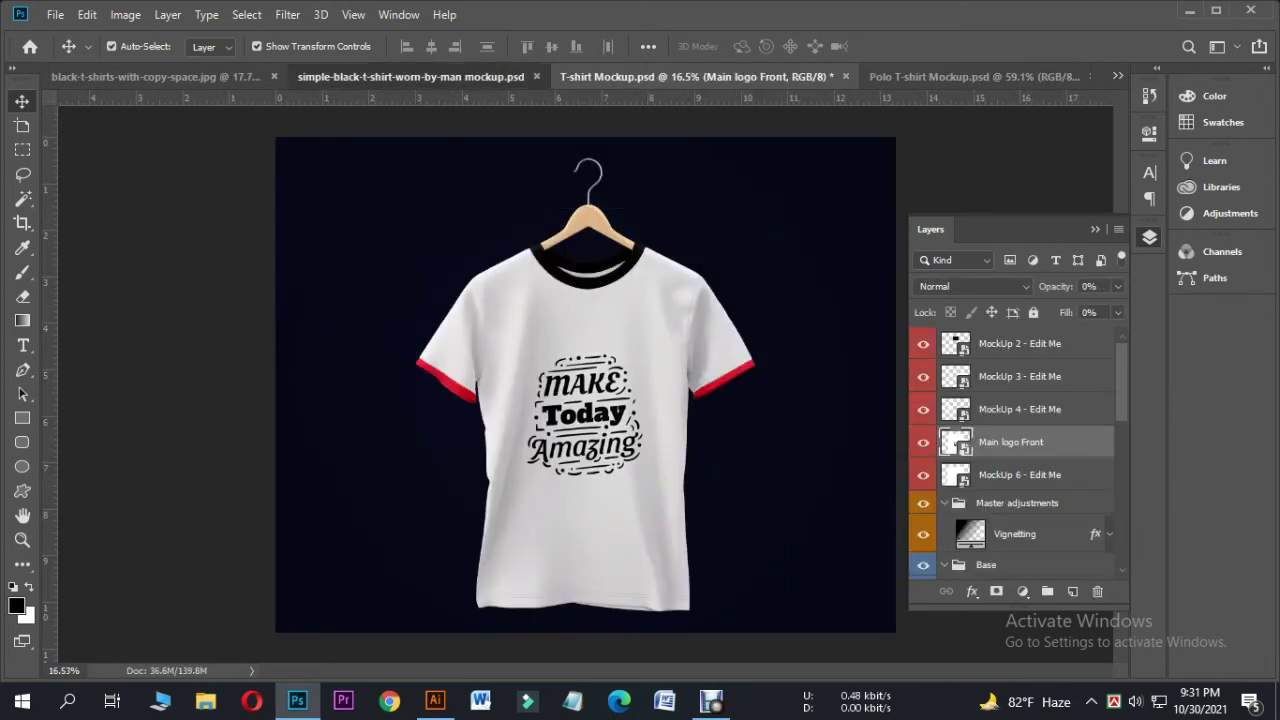
{"action": "double_click", "coordinate": [953, 346]}
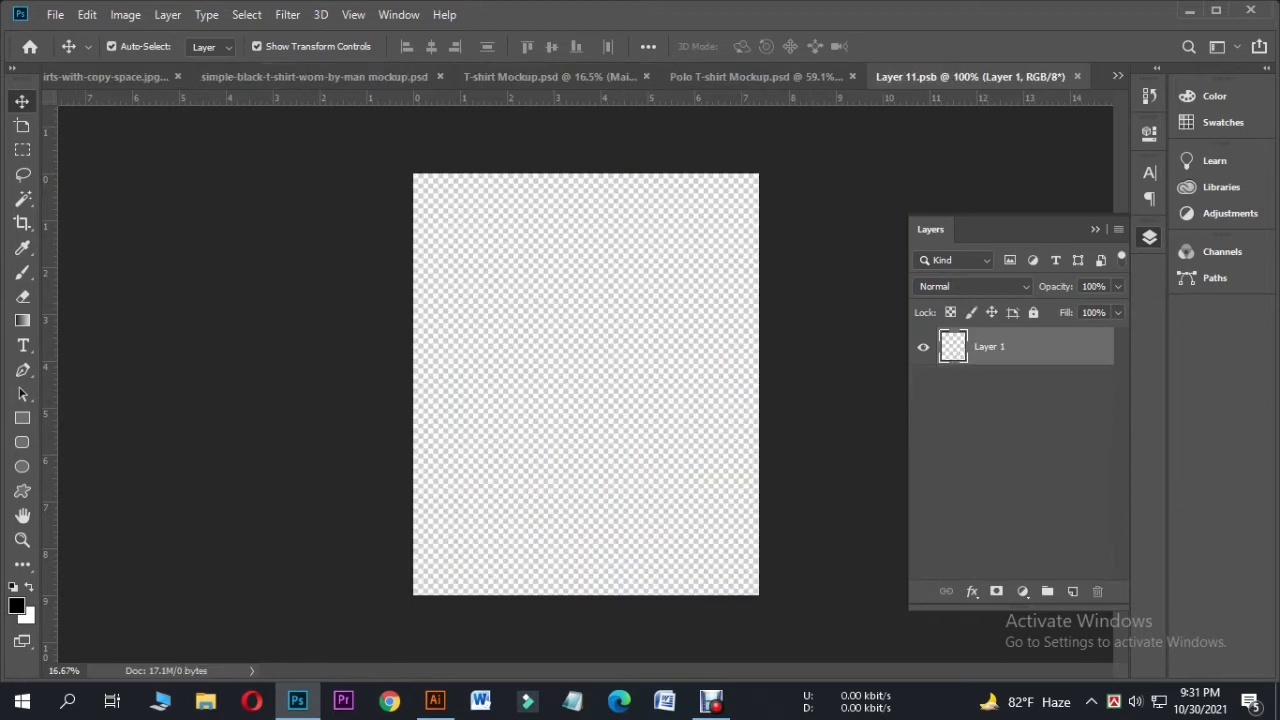
{"action": "left_click", "coordinate": [1189, 11]}
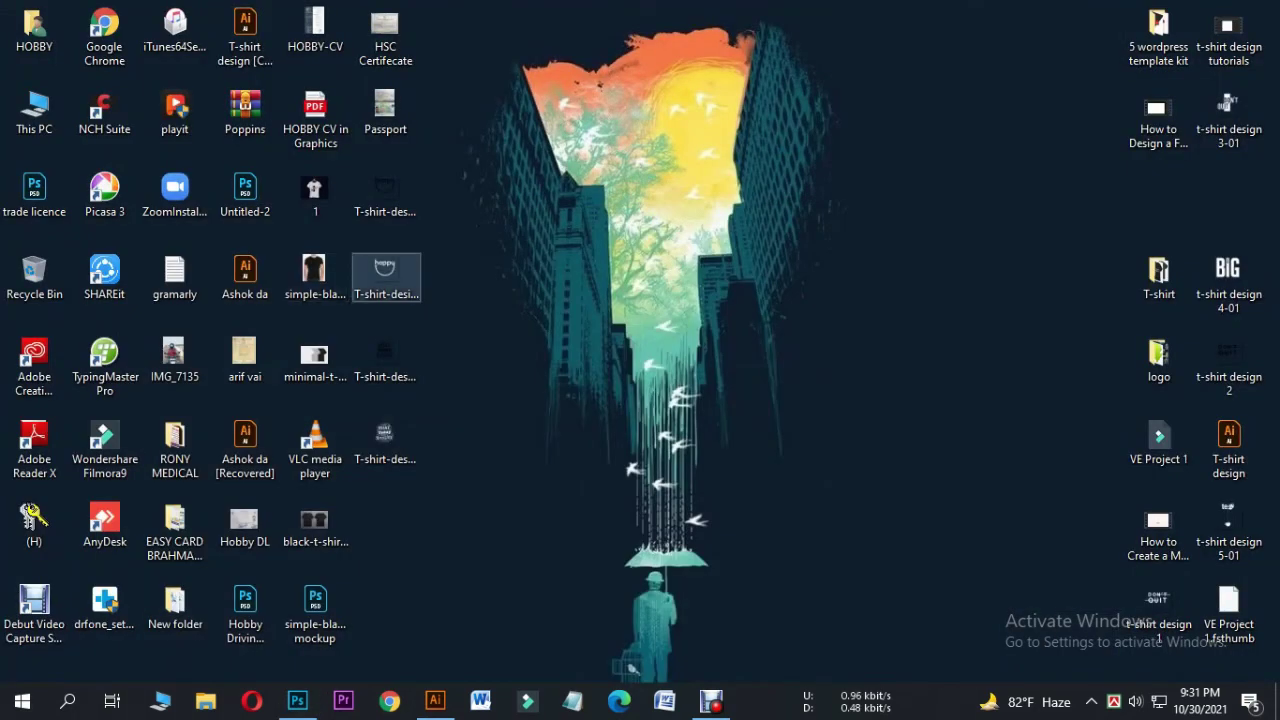
{"action": "left_click", "coordinate": [297, 701]}
{"action": "left_click_drag", "start_coordinate": [565, 380], "coordinate": [586, 384]}
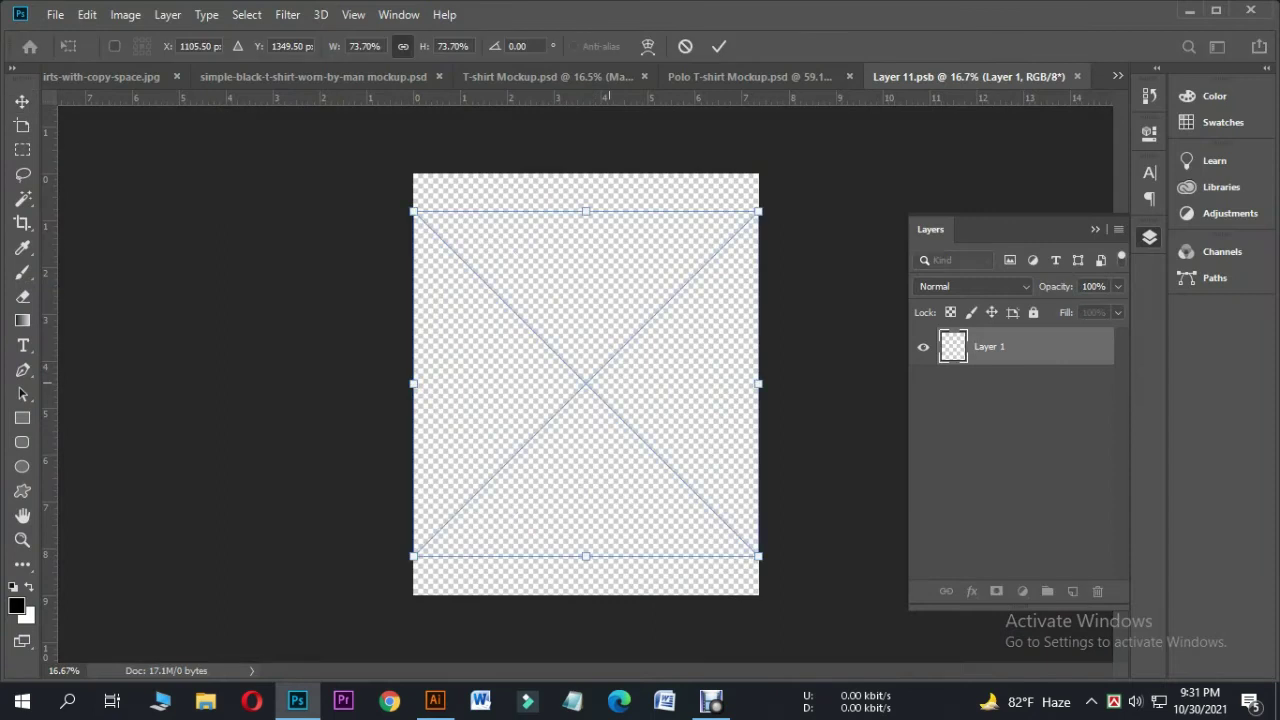
{"action": "key", "text": "Return"}
Rasterize the 'happy' logo, shrink it to about two-thirds, and save the artwork.
{"action": "right_click", "coordinate": [1020, 346]}
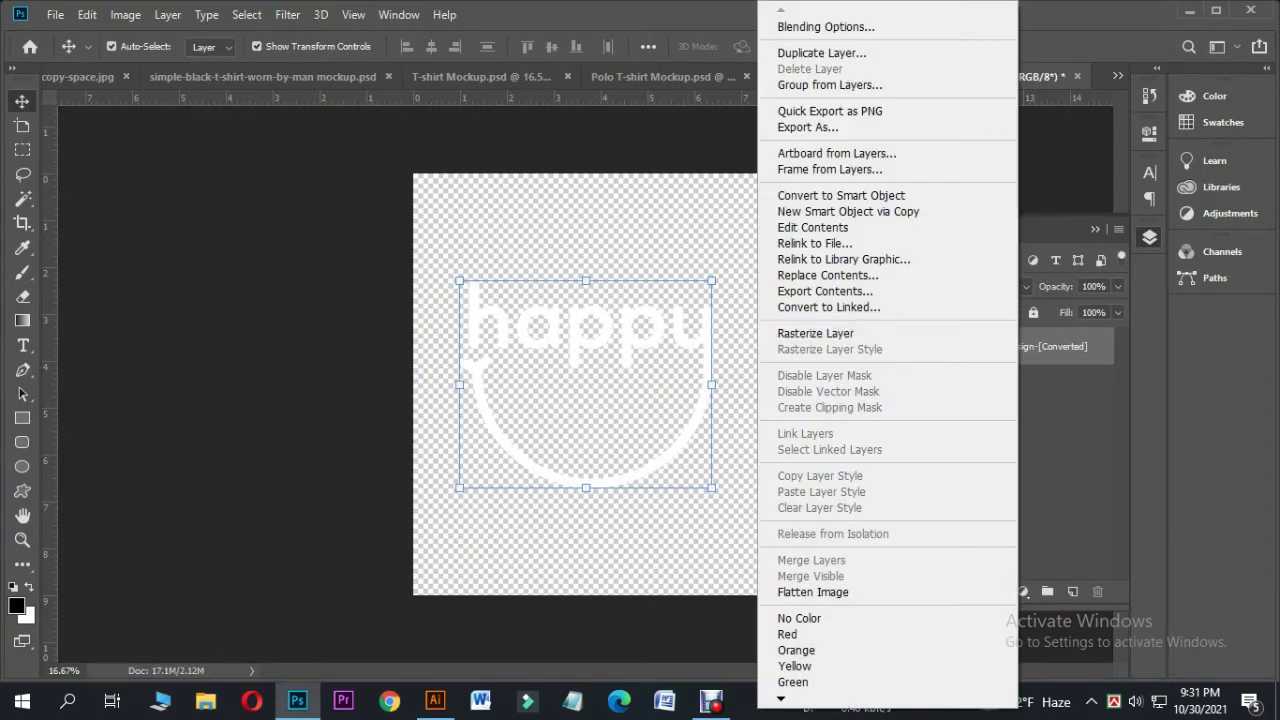
{"action": "left_click", "coordinate": [800, 333]}
{"action": "key", "text": "ctrl+t"}
{"action": "left_click_drag", "start_coordinate": [711, 280], "coordinate": [668, 317]}
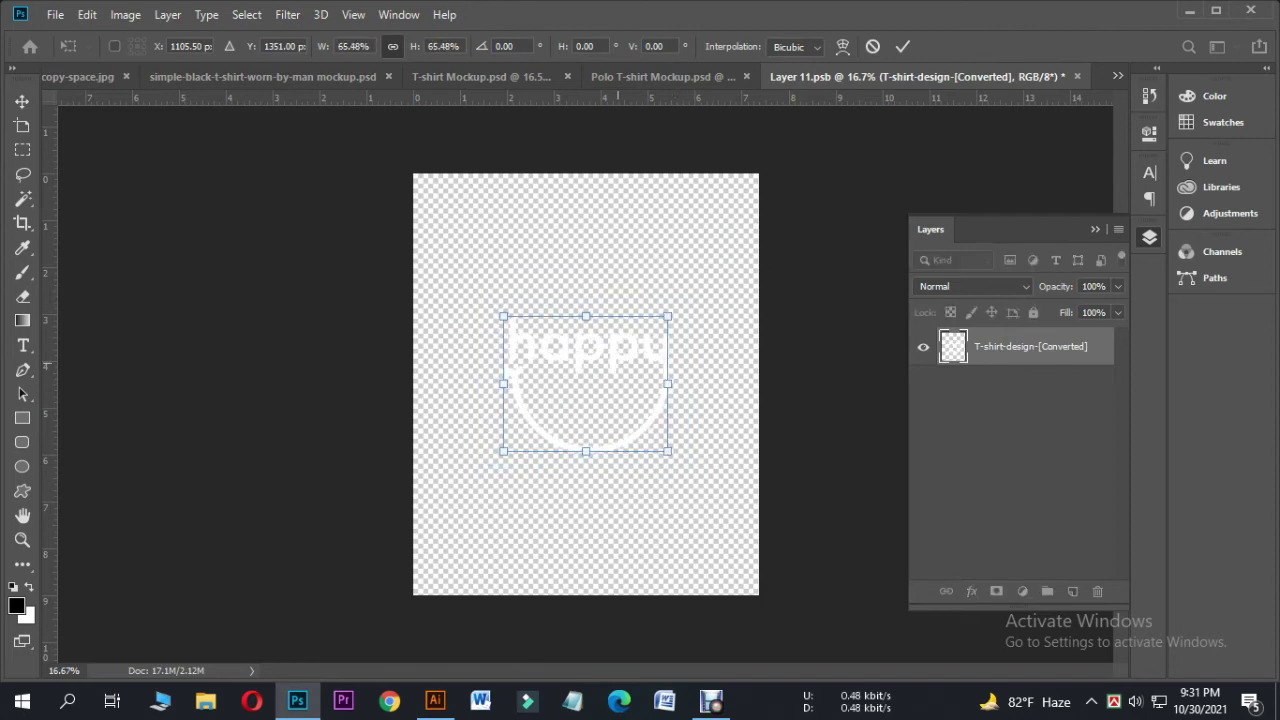
{"action": "key", "text": "Return"}
{"action": "key", "text": "ctrl+s"}
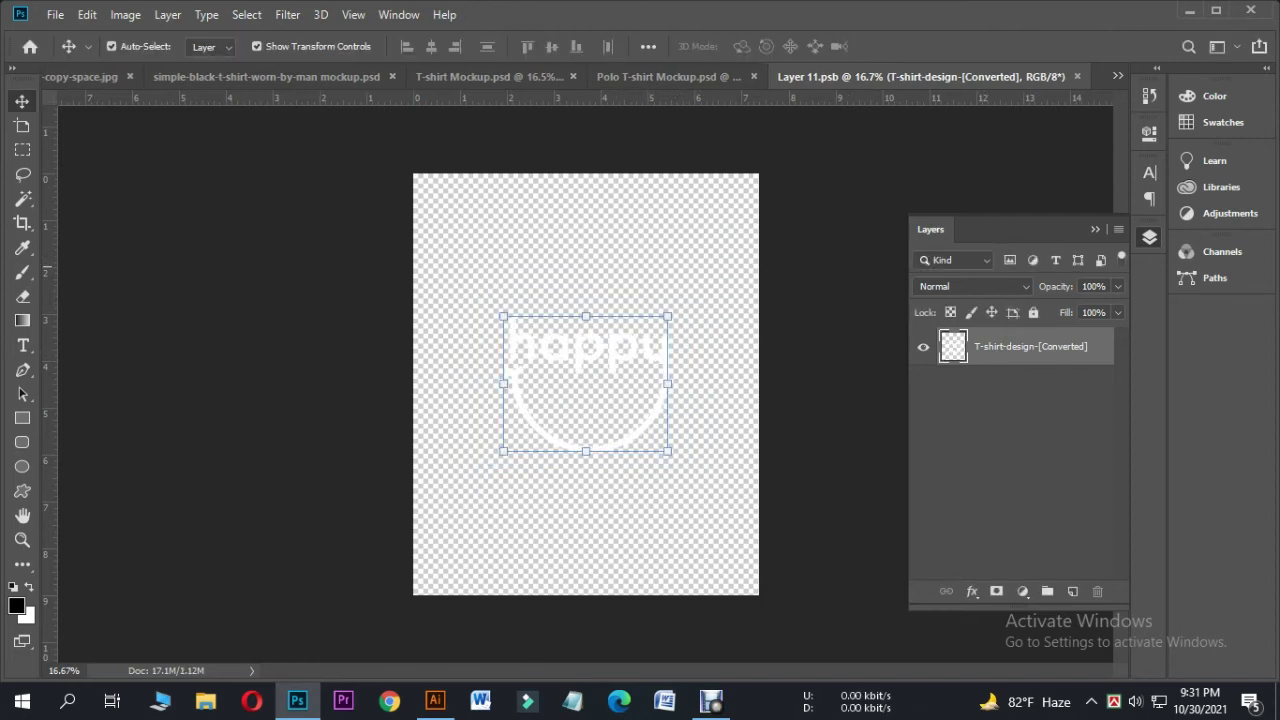
{"action": "left_click", "coordinate": [1077, 76]}
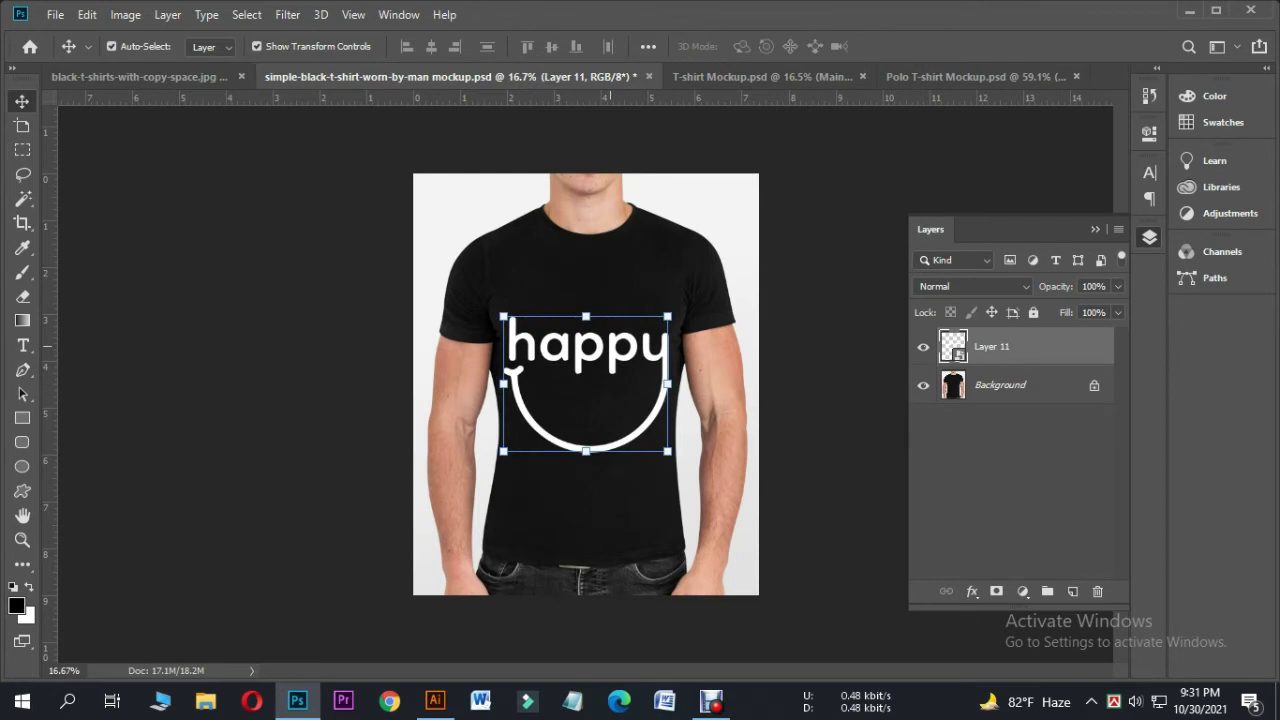
Shrink the 'happy' logo further around its centre and save the artwork.
{"action": "double_click", "coordinate": [953, 346]}
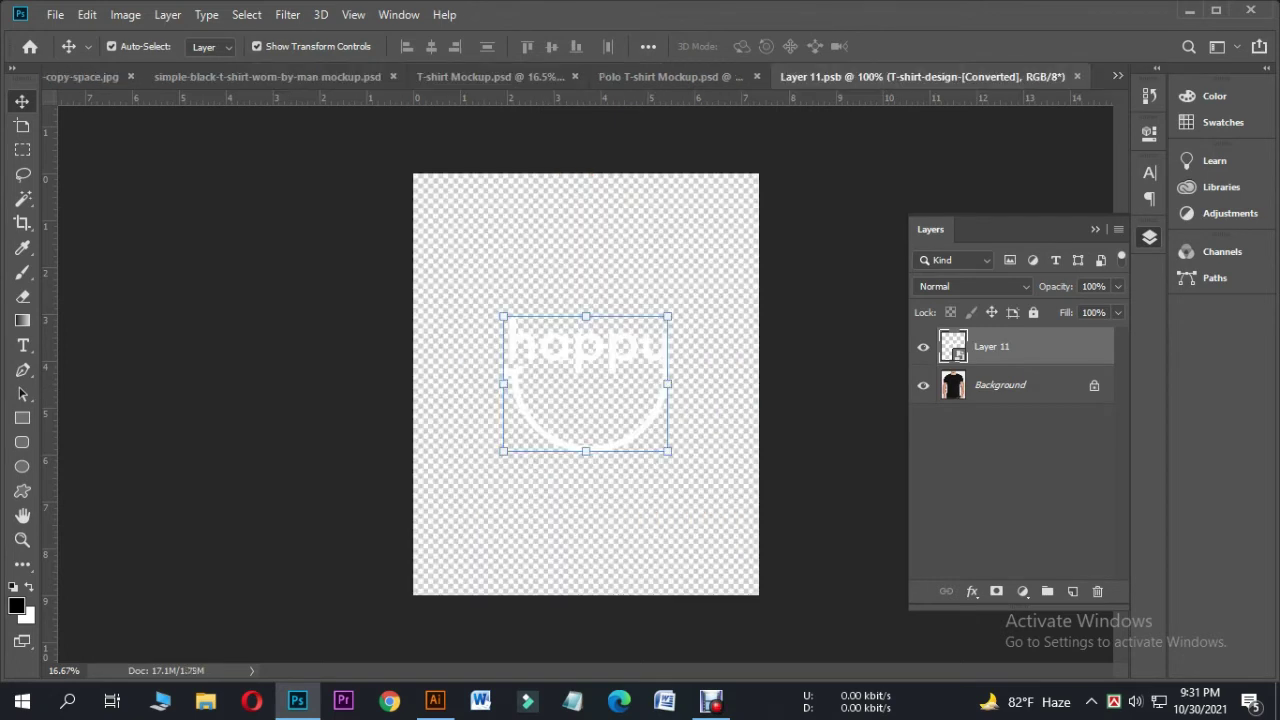
{"action": "left_click_drag", "start_coordinate": [667, 316], "coordinate": [629, 348]}
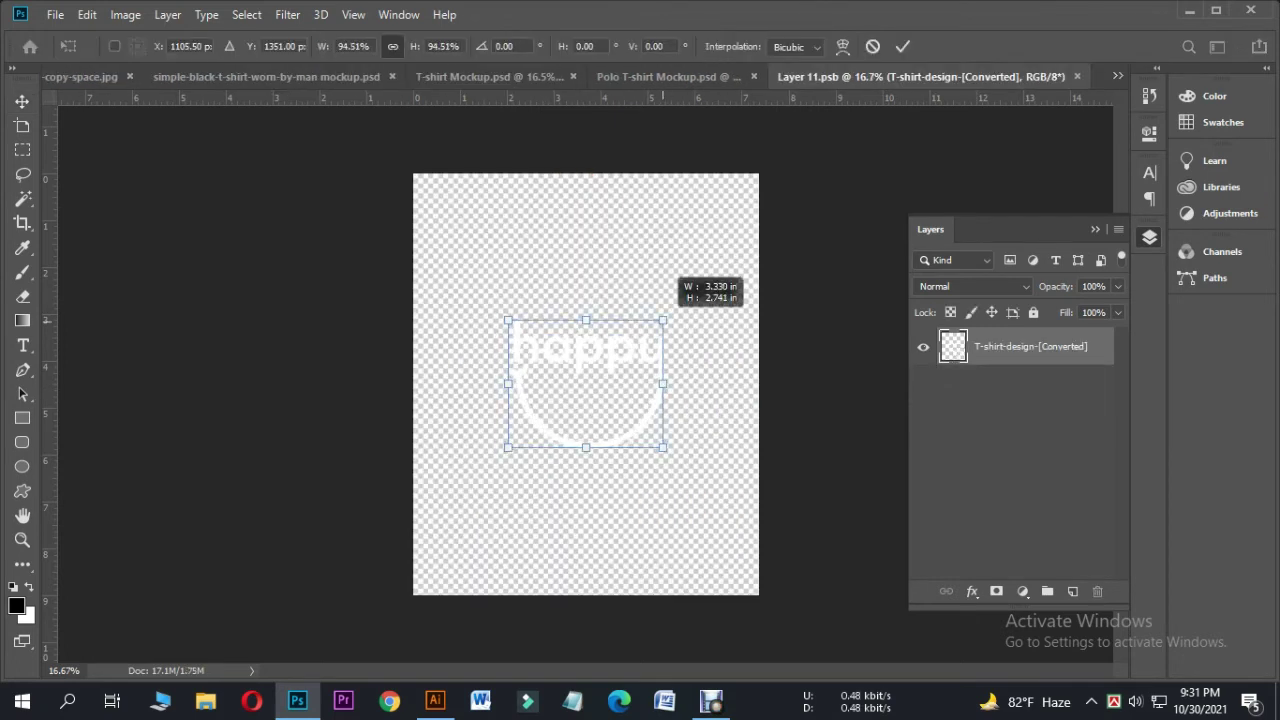
{"action": "key", "text": "Return"}
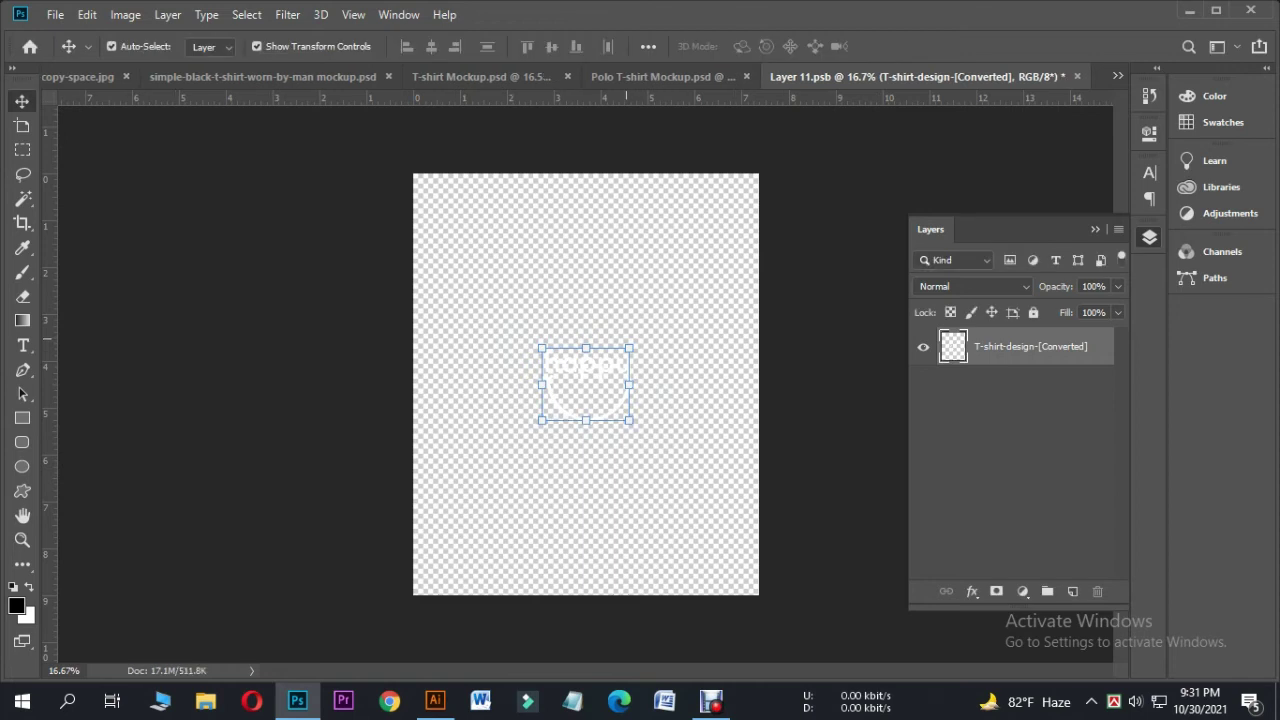
{"action": "key", "text": "ctrl+s"}
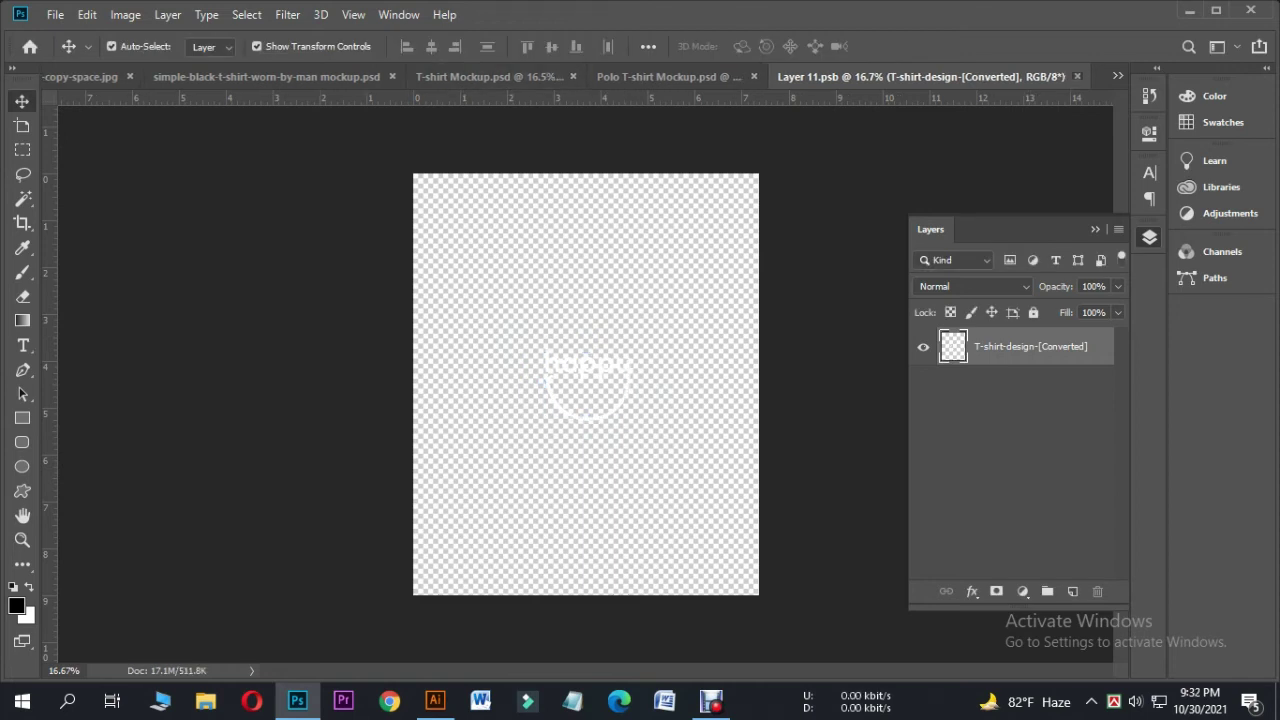
{"action": "key", "text": "ctrl+w"}
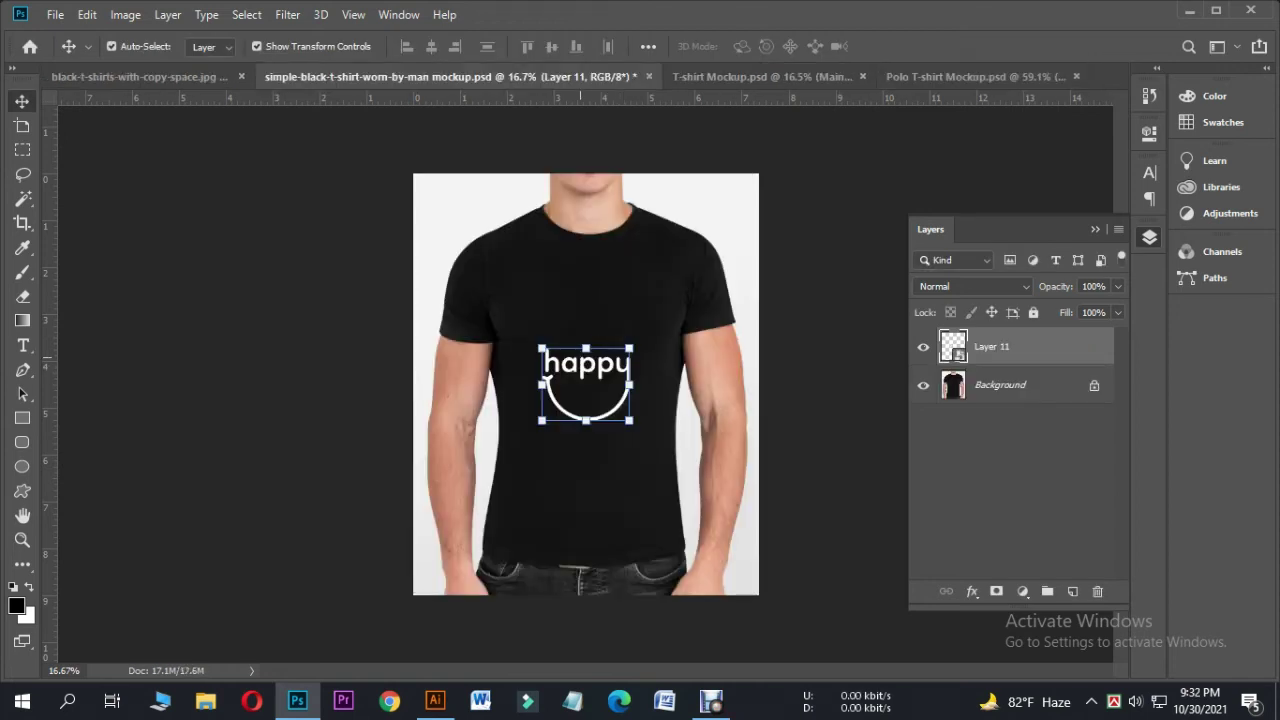
{"action": "key", "text": "ctrl+alt+a"}
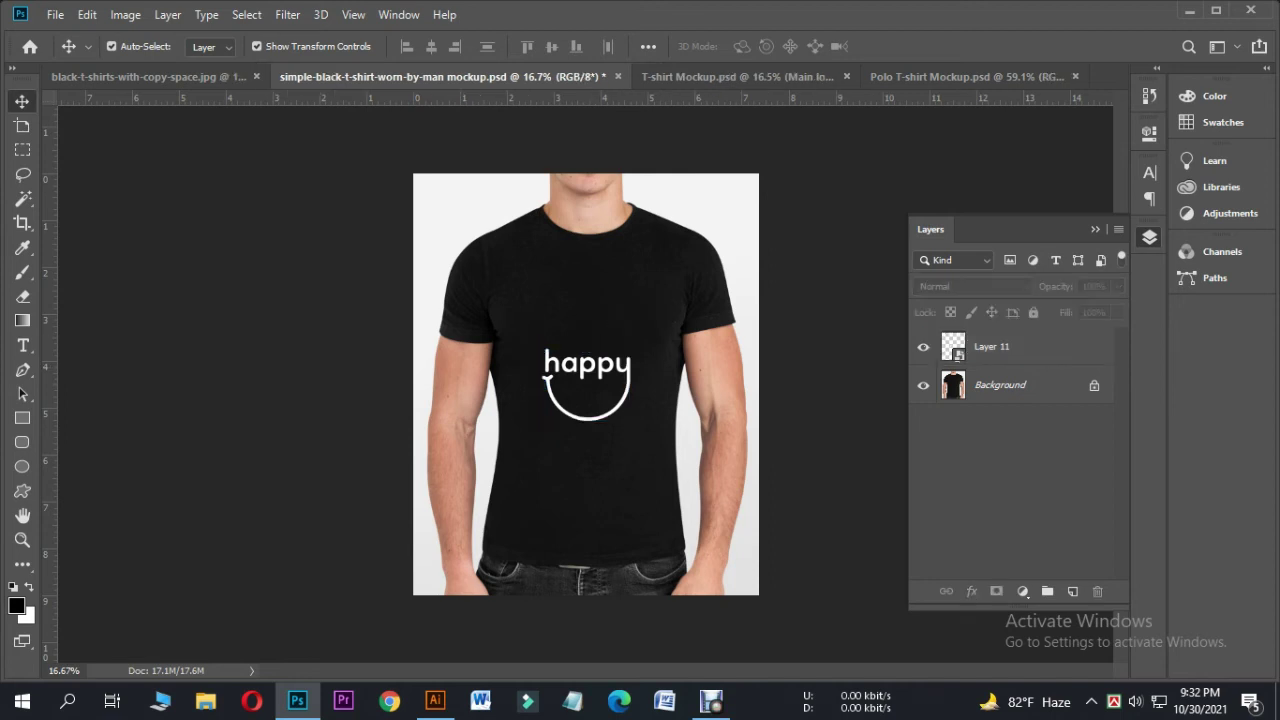
Move the 'happy' logo higher on the chest and save the artwork.
{"action": "double_click", "coordinate": [953, 346]}
{"action": "left_click_drag", "start_coordinate": [596, 319], "coordinate": [596, 266]}
{"action": "key", "text": "ctrl+s"}
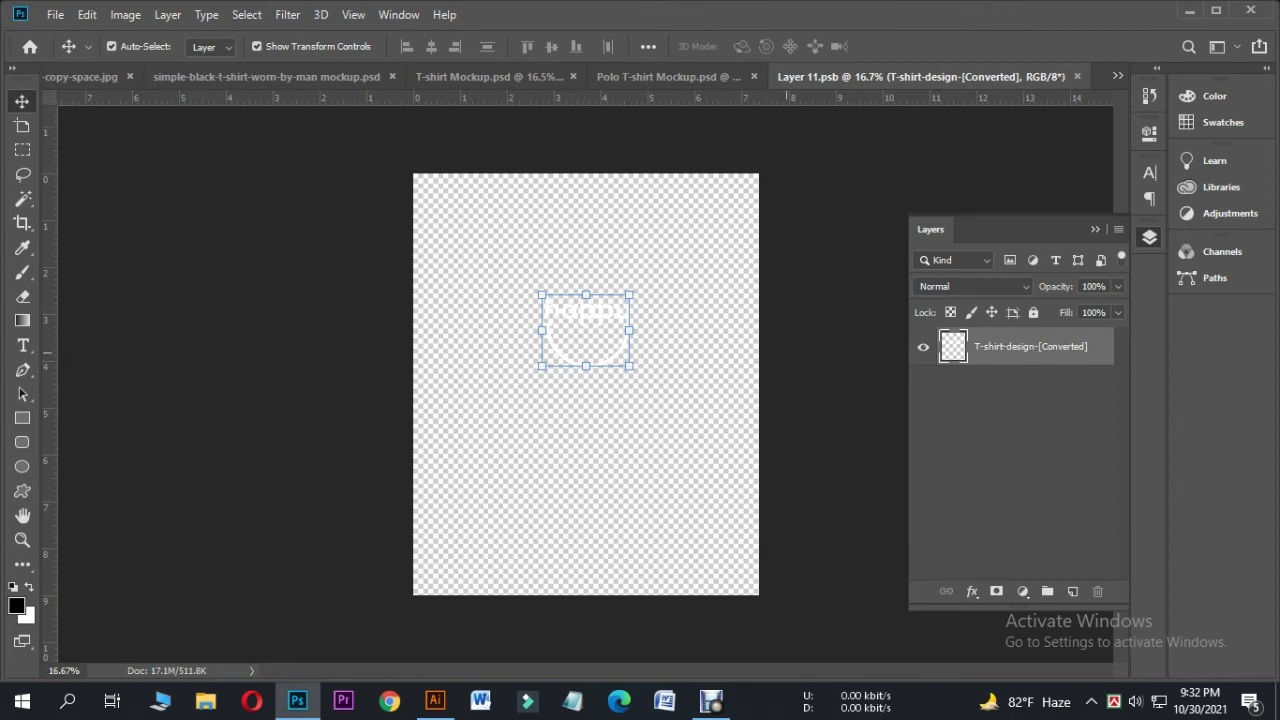
{"action": "left_click", "coordinate": [480, 76]}
{"action": "key", "text": "ctrl+shift+Tab"}
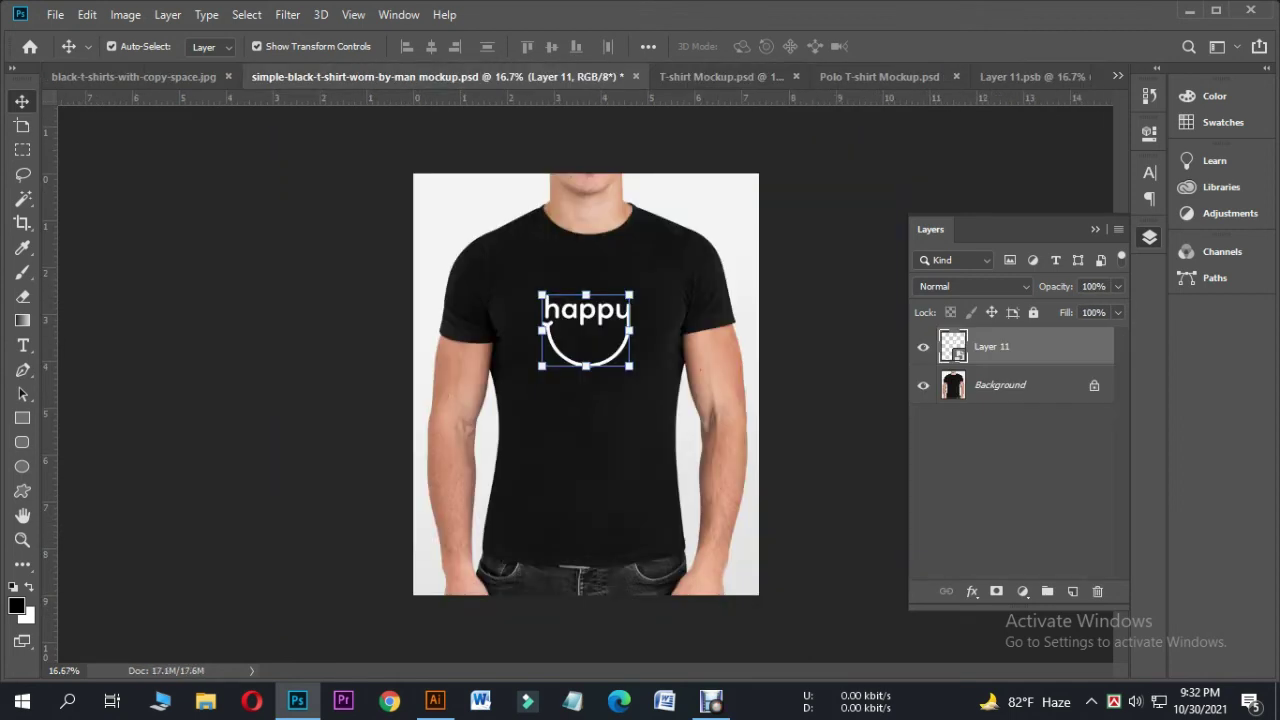
{"action": "left_click", "coordinate": [880, 76]}
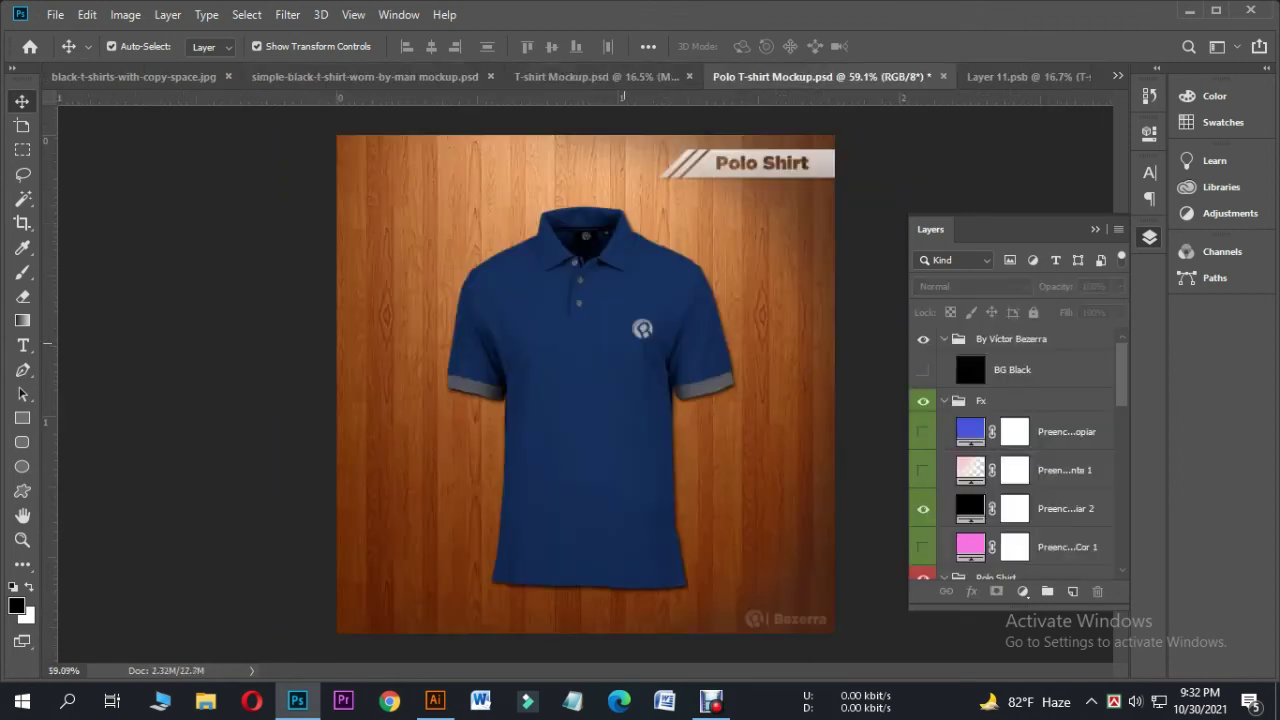
Collapse the Fx and By Victor Bezerra groups and open the Your Logo smart object.
{"action": "scroll", "coordinate": [1015, 450], "scroll_direction": "down", "scroll_amount": 3}
{"action": "scroll", "coordinate": [1015, 450], "scroll_direction": "down", "scroll_amount": 3}
{"action": "scroll", "coordinate": [1015, 450], "scroll_direction": "down", "scroll_amount": 3}
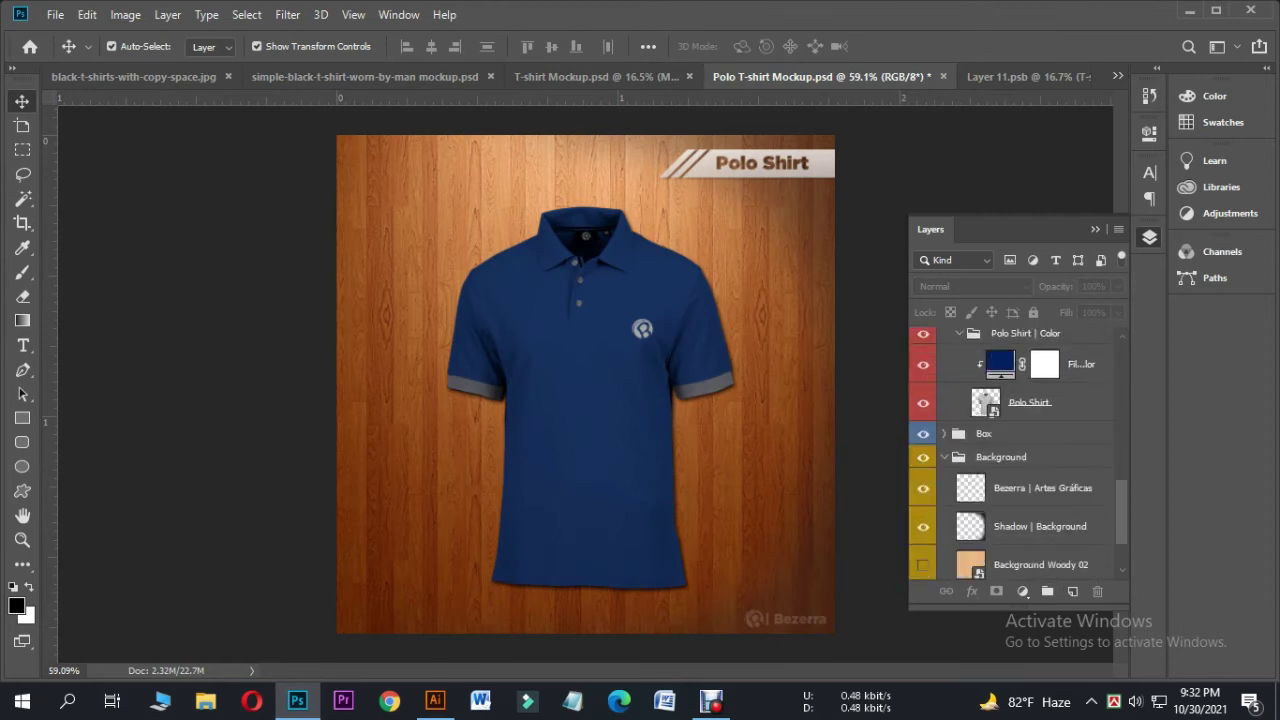
{"action": "scroll", "coordinate": [1015, 450], "scroll_direction": "down", "scroll_amount": 1}
{"action": "scroll", "coordinate": [1015, 450], "scroll_direction": "up", "scroll_amount": 3}
{"action": "scroll", "coordinate": [1015, 450], "scroll_direction": "up", "scroll_amount": 3}
{"action": "scroll", "coordinate": [1015, 450], "scroll_direction": "up", "scroll_amount": 2}
{"action": "scroll", "coordinate": [1015, 450], "scroll_direction": "up", "scroll_amount": 3}
{"action": "scroll", "coordinate": [1015, 450], "scroll_direction": "up", "scroll_amount": 3}
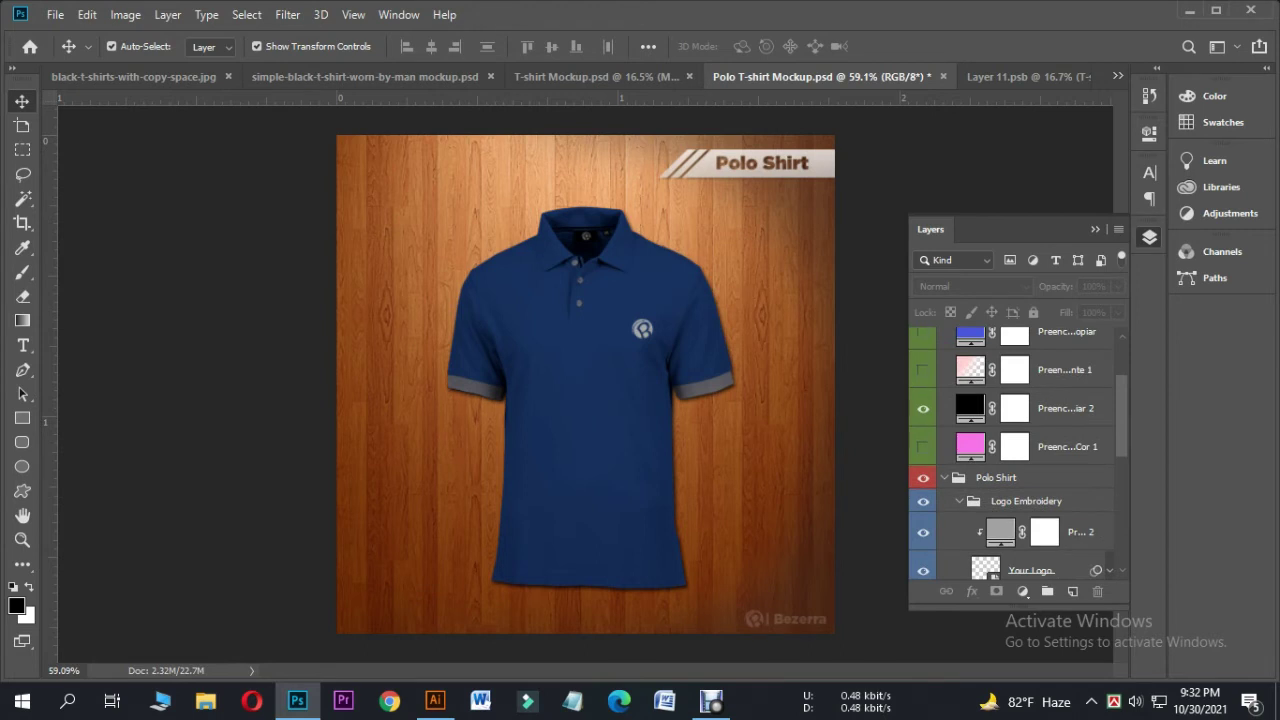
{"action": "scroll", "coordinate": [1015, 450], "scroll_direction": "up", "scroll_amount": 3}
{"action": "left_click", "coordinate": [944, 400]}
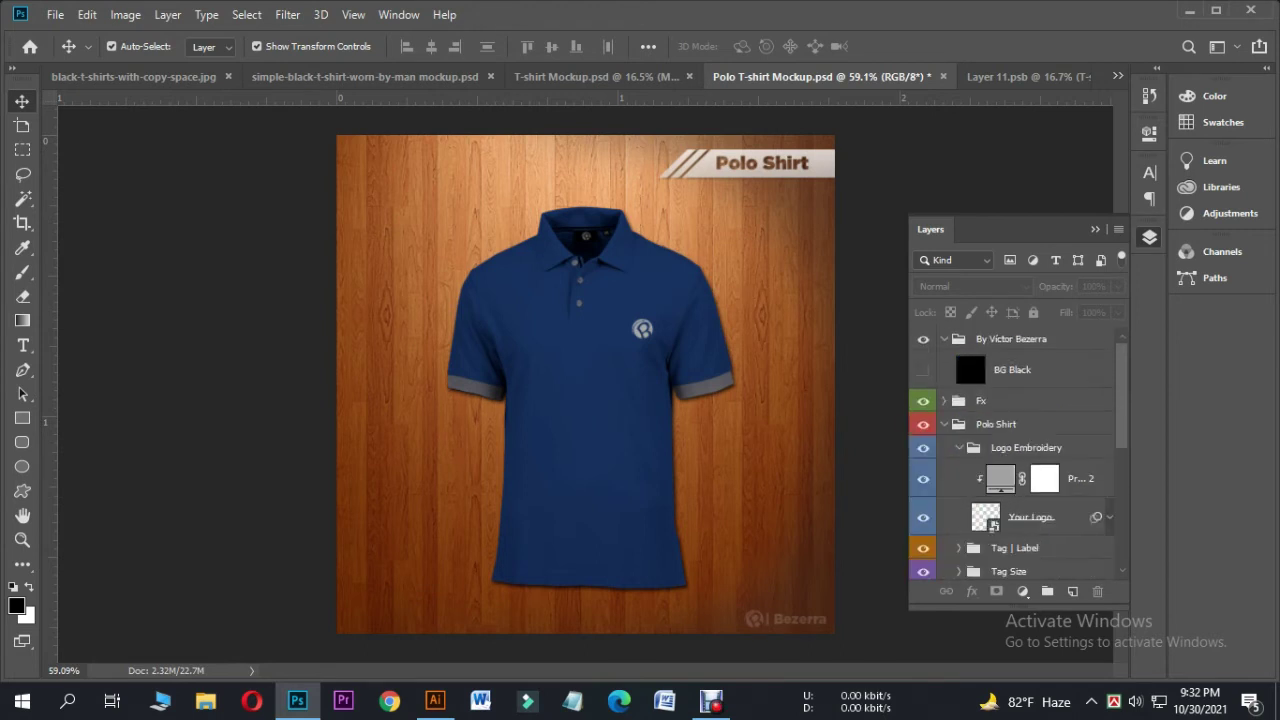
{"action": "left_click", "coordinate": [944, 338]}
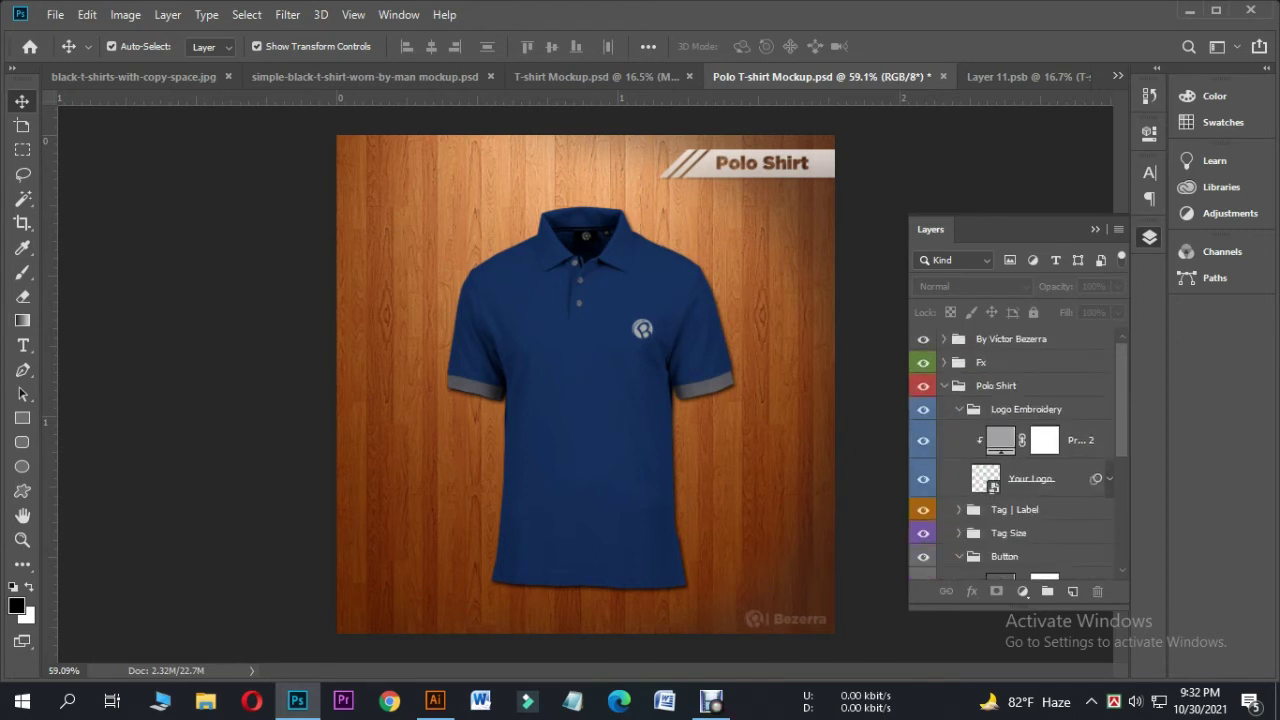
{"action": "double_click", "coordinate": [985, 478]}
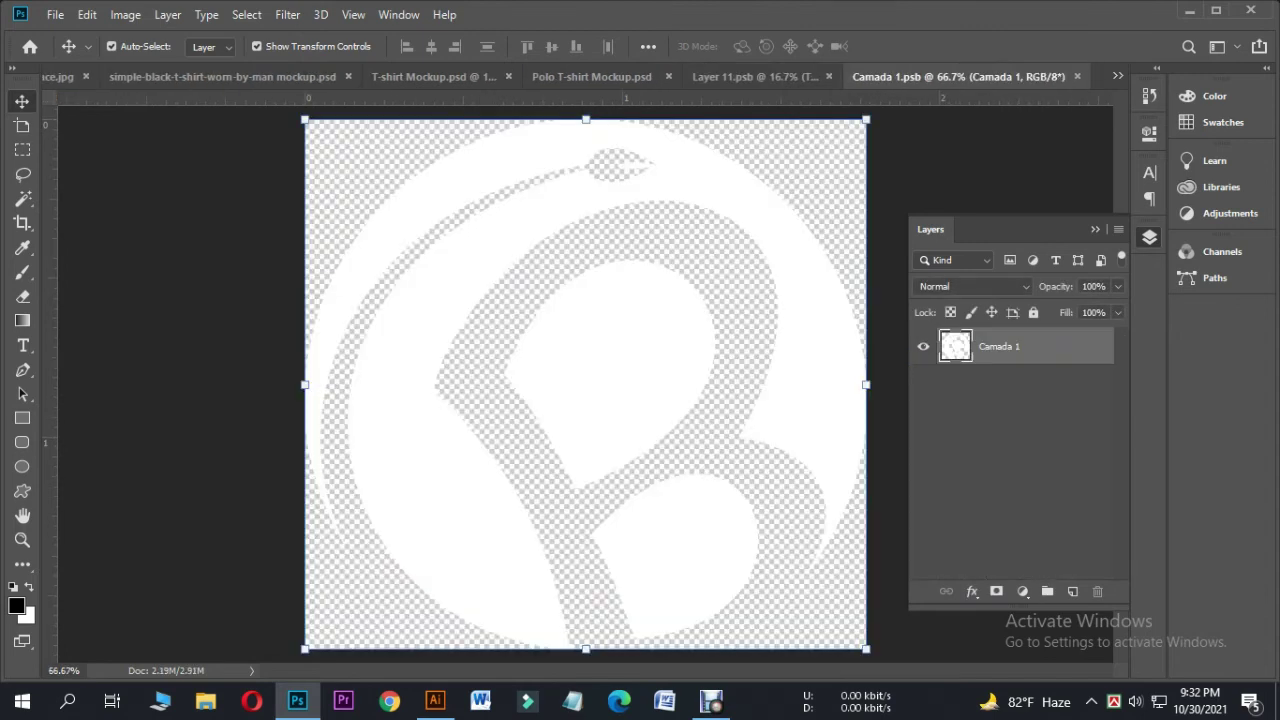
Place and rasterize the 'happy' design, hide the Camada 1 layer, and close.
{"action": "key", "text": "super+d"}
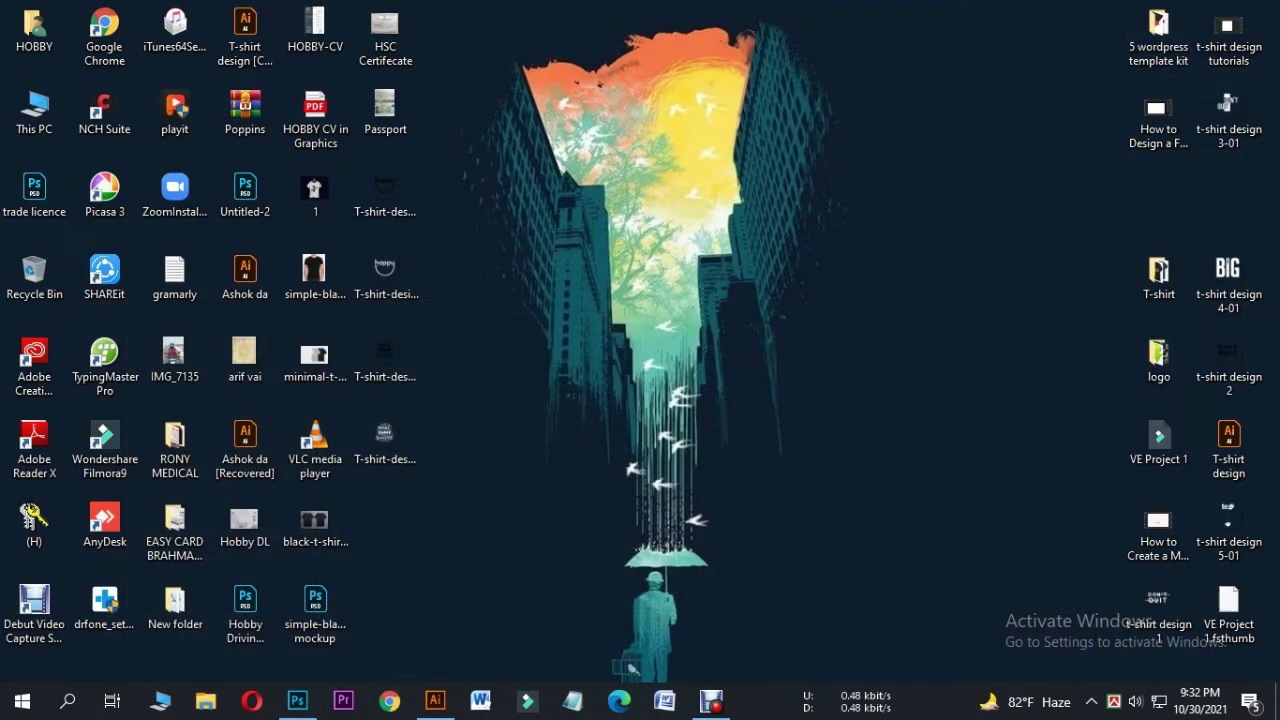
{"action": "mouse_move", "coordinate": [385, 275]}
{"action": "left_mouse_down"}
{"action": "mouse_move", "coordinate": [483, 525]}
{"action": "mouse_move", "coordinate": [690, 372]}
{"action": "left_mouse_up"}
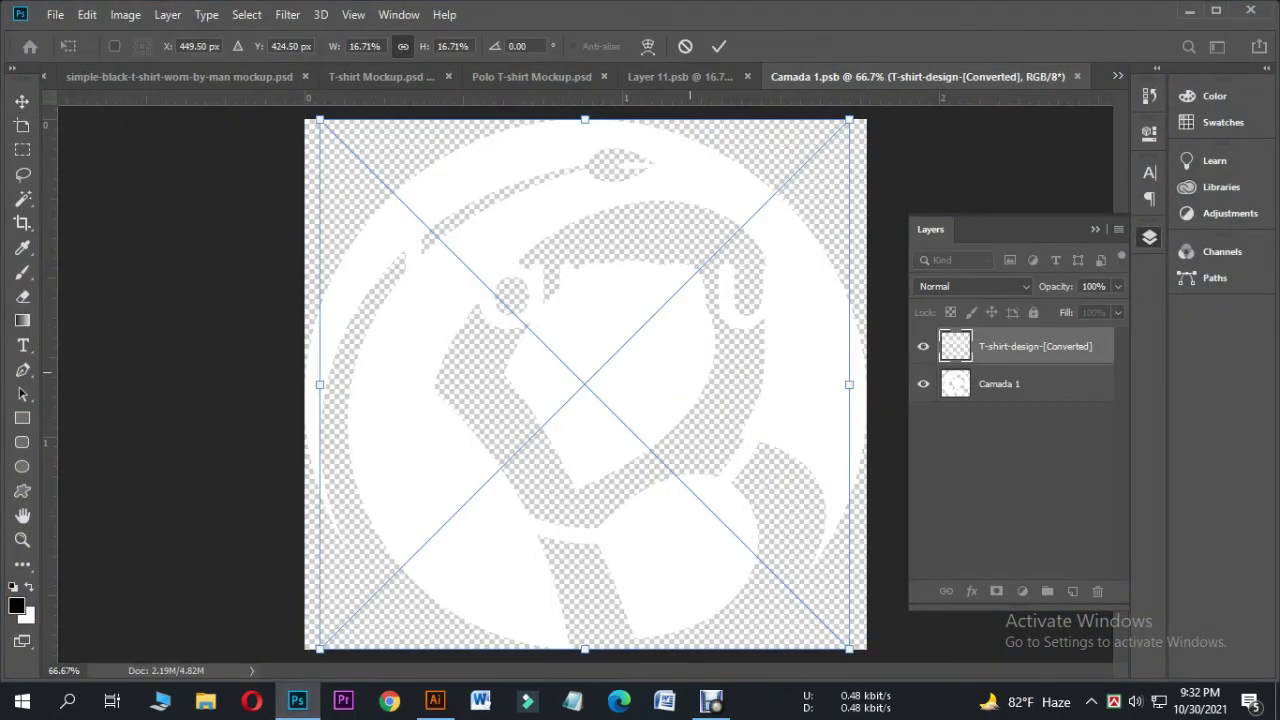
{"action": "key", "text": "Return"}
{"action": "right_click", "coordinate": [1035, 346]}
{"action": "left_click", "coordinate": [1040, 333]}
{"action": "left_click", "coordinate": [923, 383]}
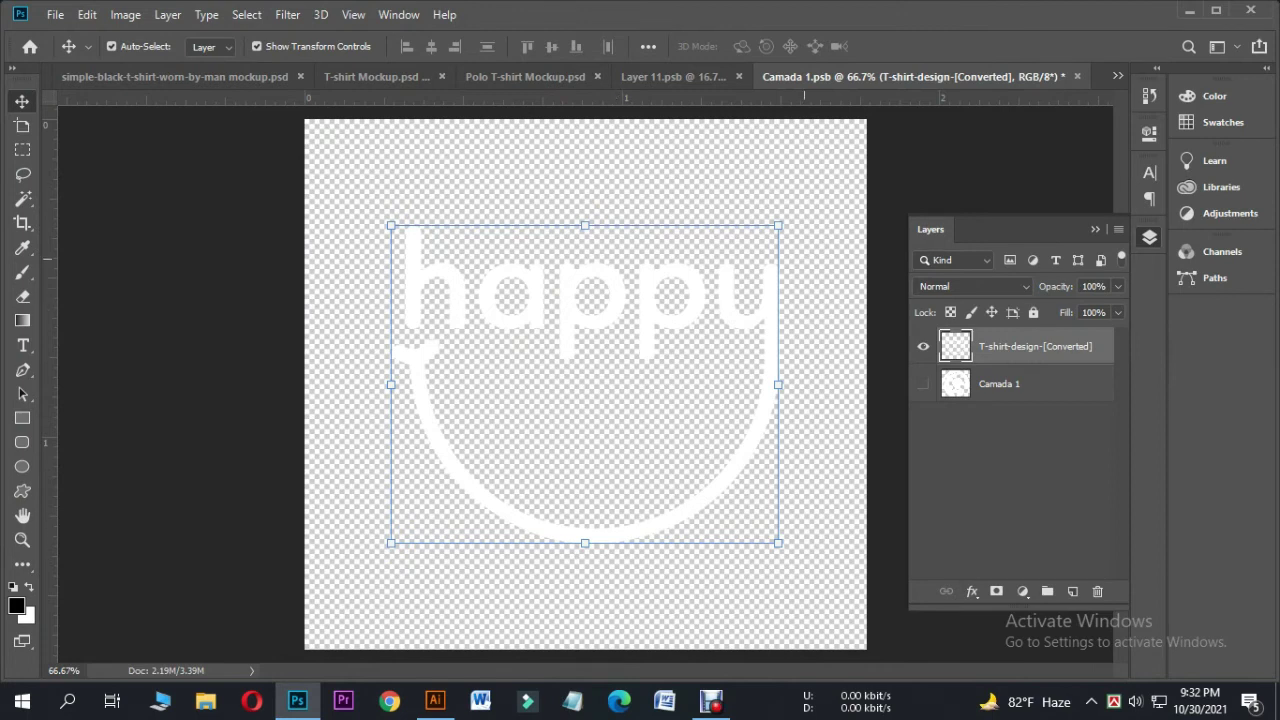
{"action": "key", "text": "ctrl+shift+Tab"}
{"action": "key", "text": "ctrl+shift+Tab"}
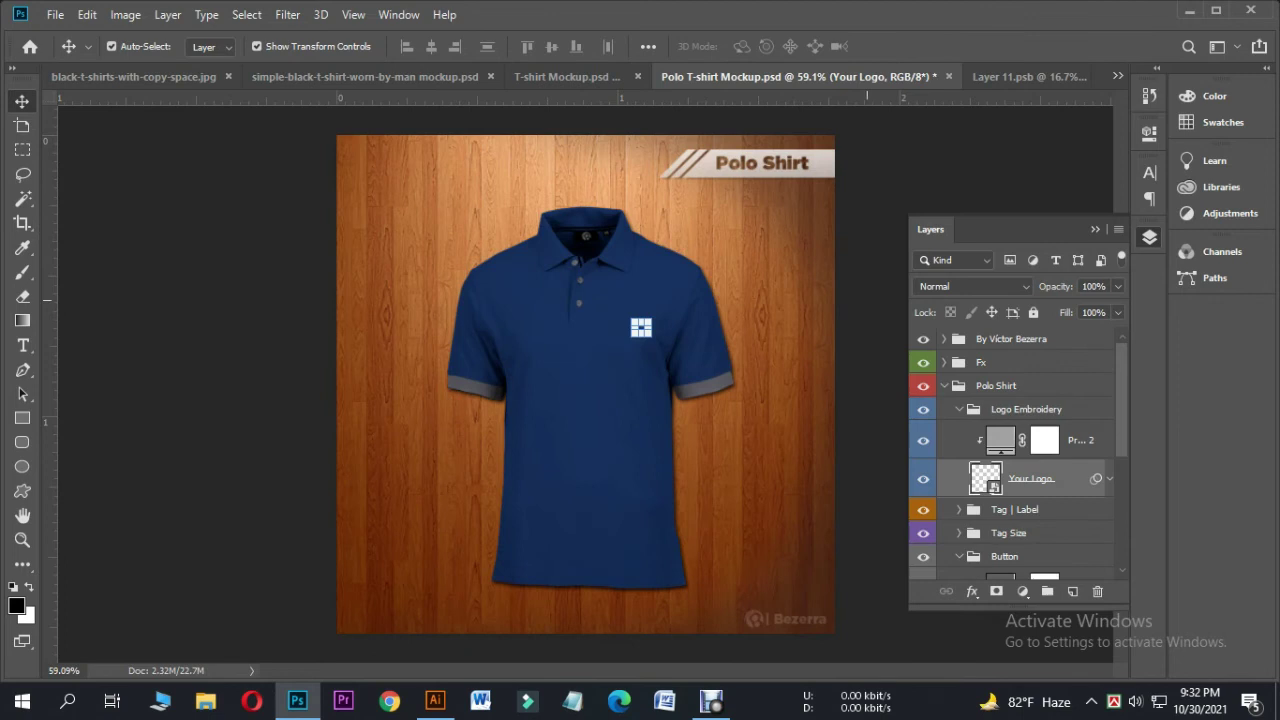
Enlarge the 'happy' design in Camada 1.psb, save, and return to the polo mockup.
{"action": "scroll", "coordinate": [643, 326], "scroll_direction": "up", "scroll_amount": 5}
{"action": "scroll", "coordinate": [643, 326], "scroll_direction": "up", "scroll_amount": 3}
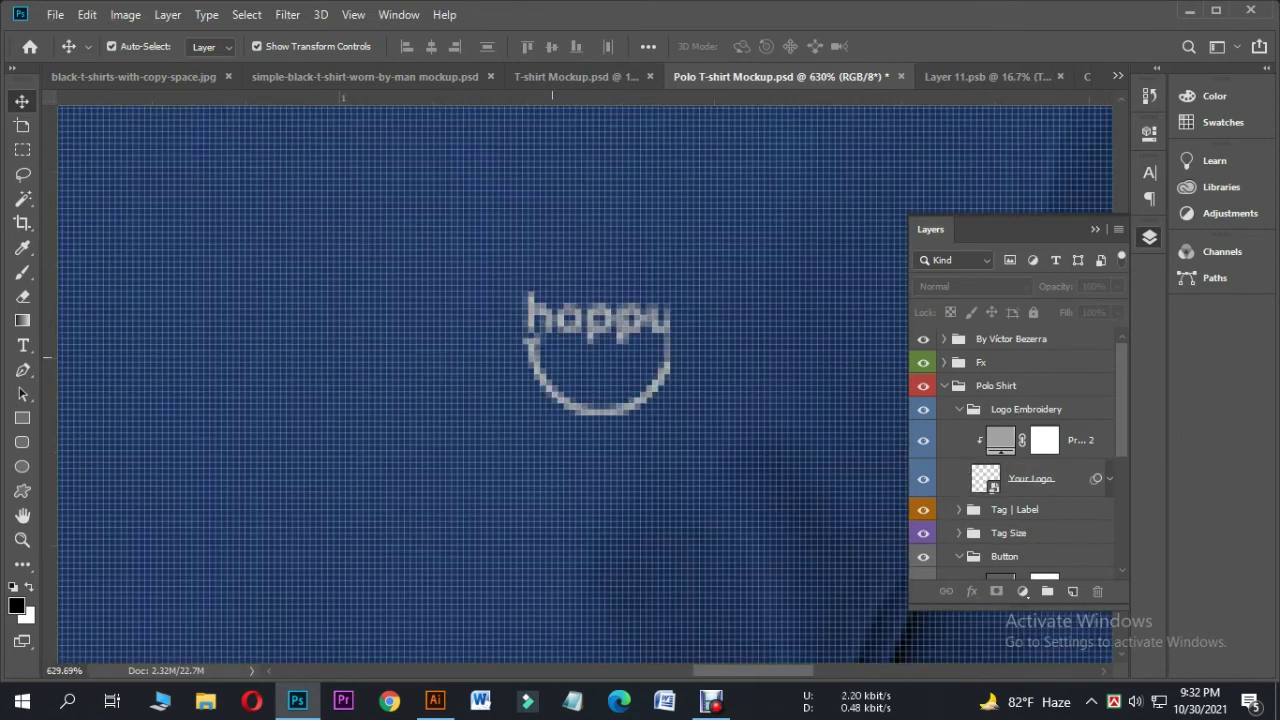
{"action": "scroll", "coordinate": [590, 345], "scroll_direction": "down", "scroll_amount": 3}
{"action": "scroll", "coordinate": [590, 345], "scroll_direction": "down", "scroll_amount": 3}
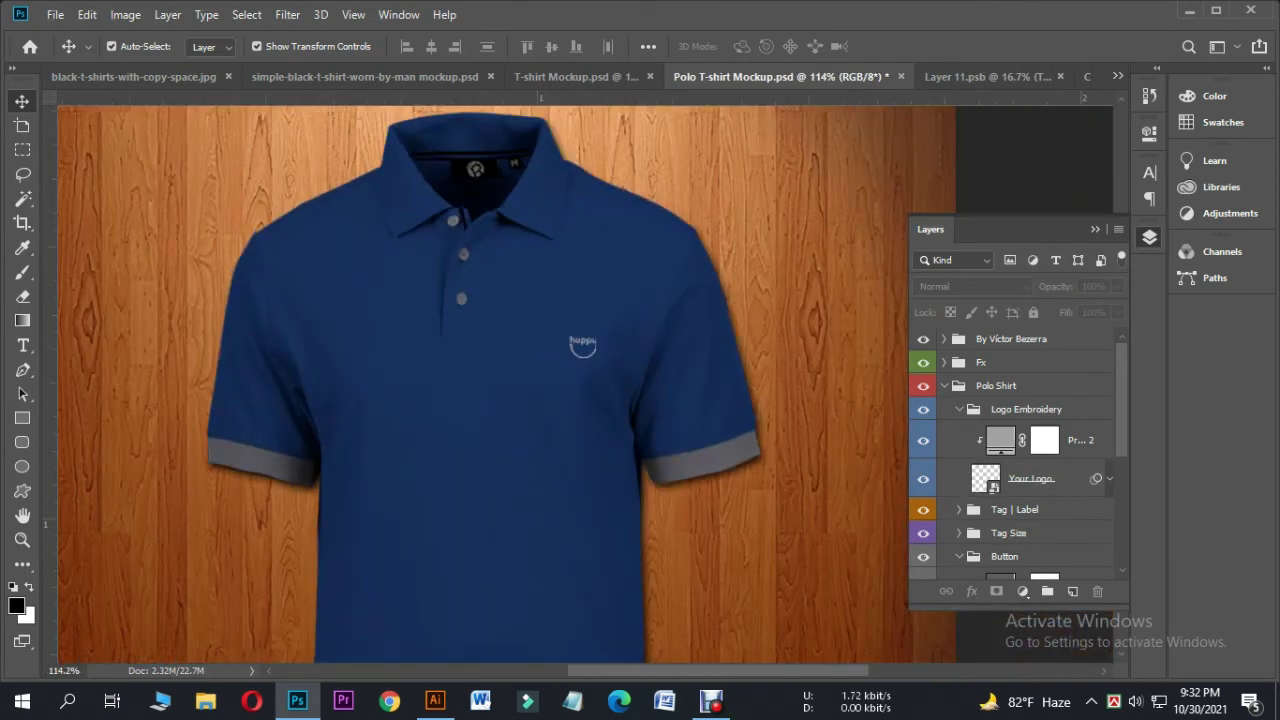
{"action": "left_click", "coordinate": [1087, 76]}
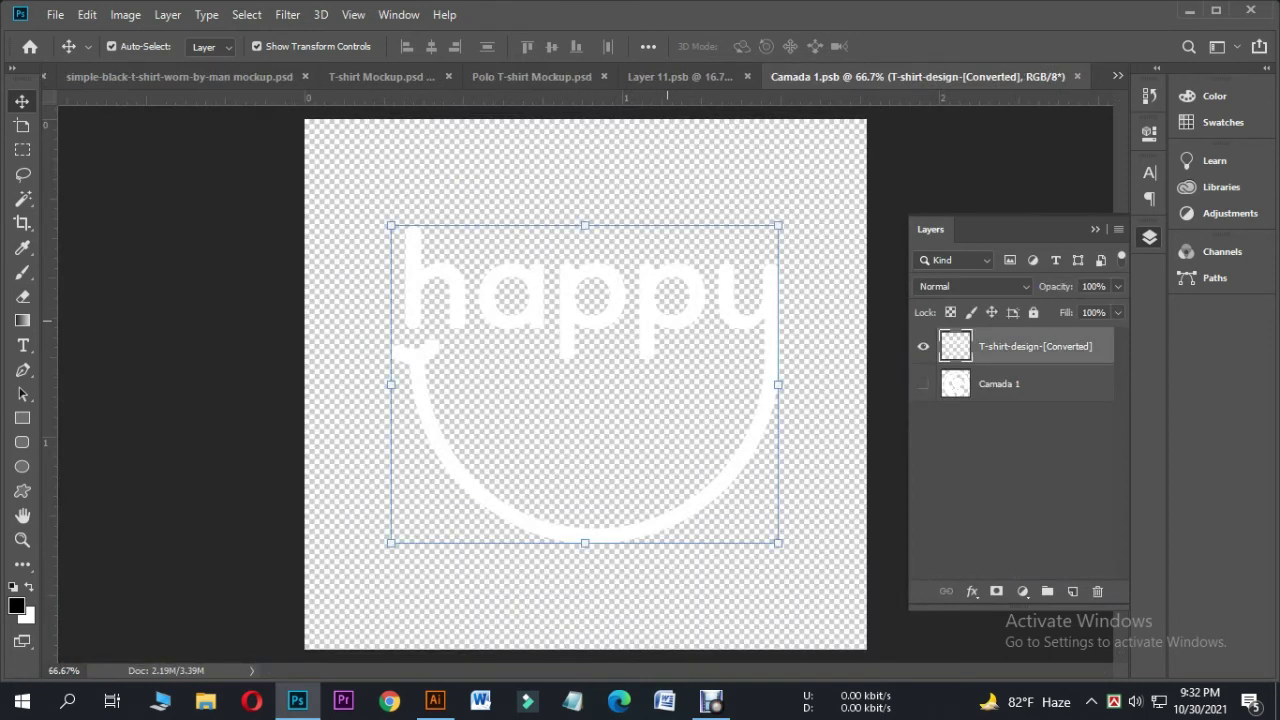
{"action": "key", "text": "ctrl+t"}
{"action": "left_click_drag", "start_coordinate": [779, 543], "coordinate": [847, 600]}
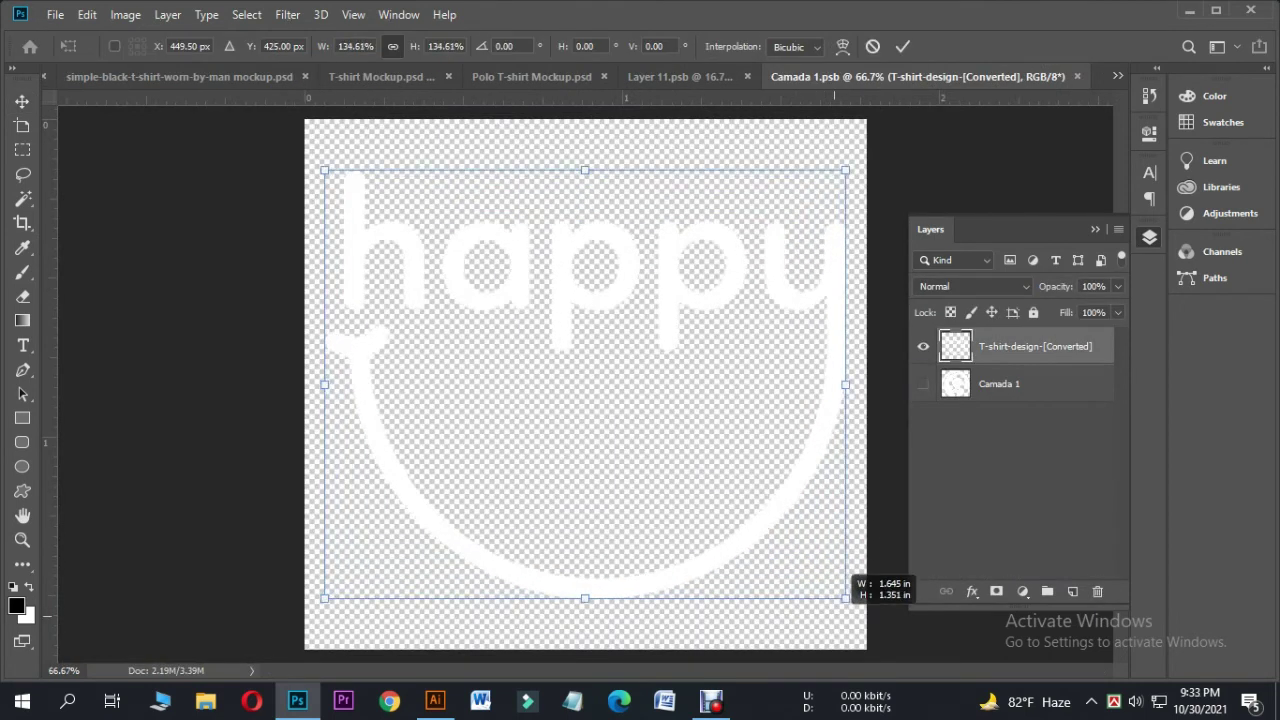
{"action": "key", "text": "Return"}
{"action": "key", "text": "ctrl+s"}
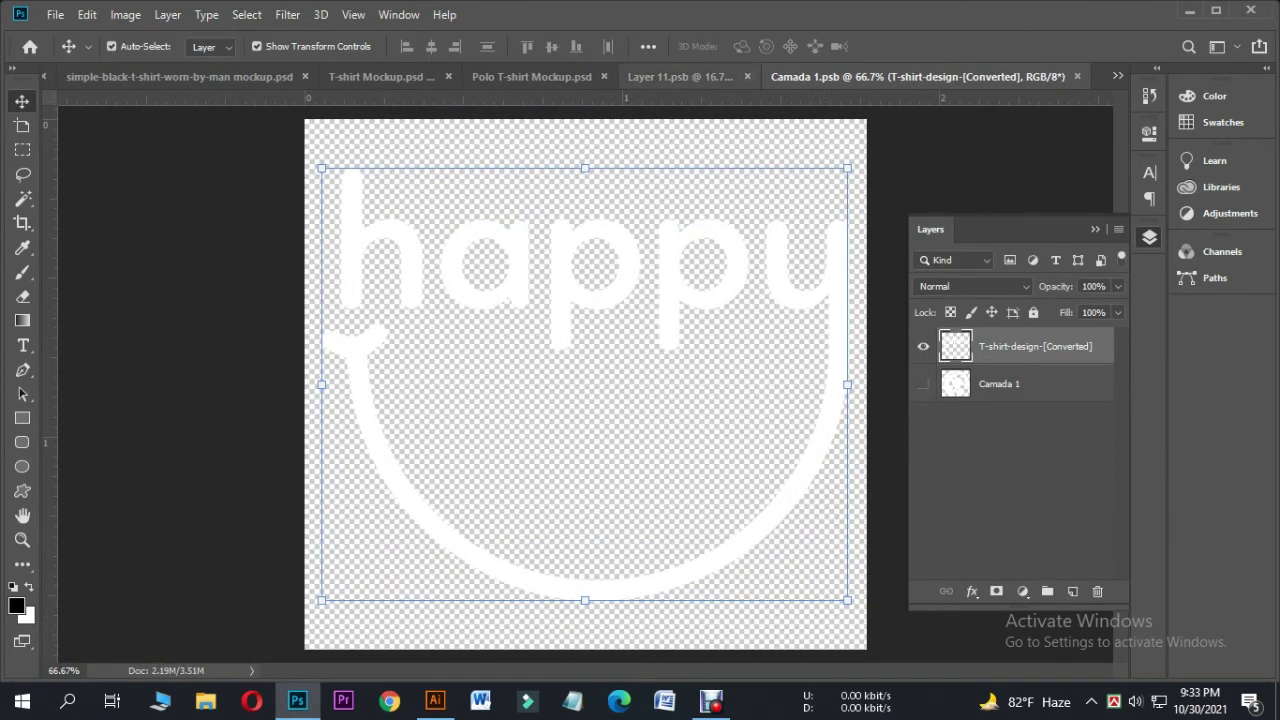
{"action": "key", "text": "ctrl+w"}
{"action": "key", "text": "ctrl+alt+a"}
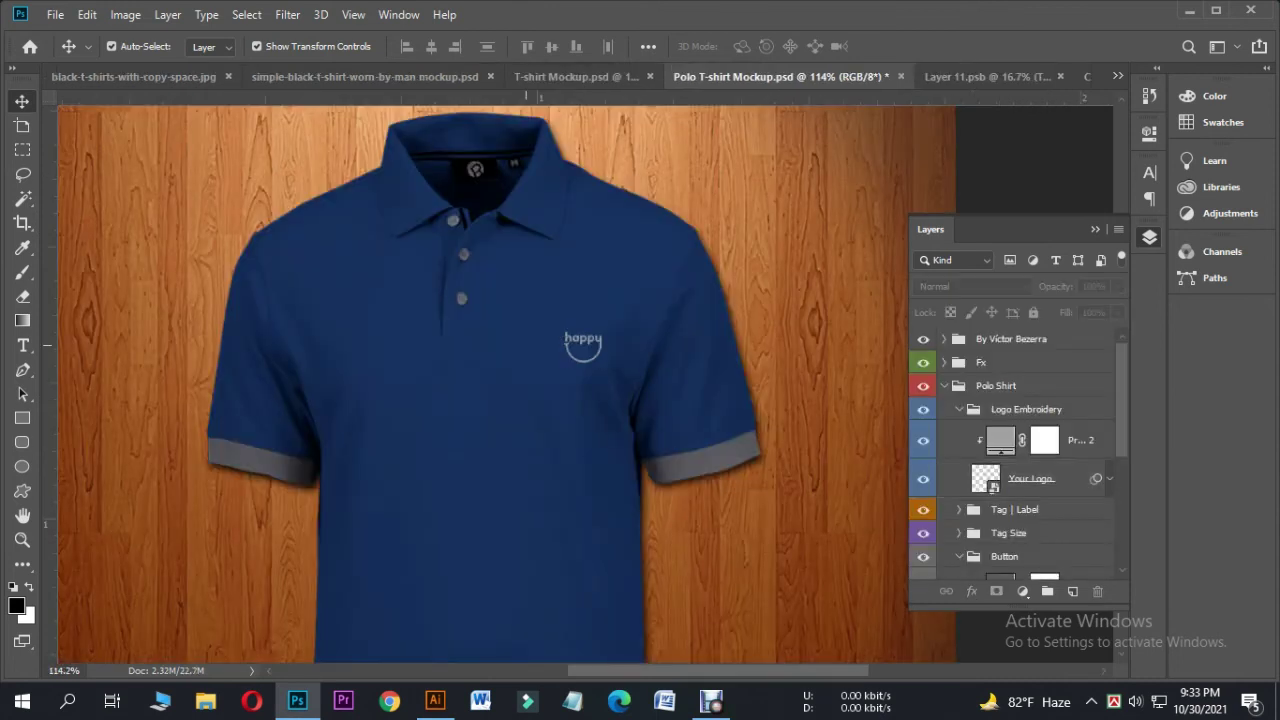
Switch to the black T-shirt mockup showing the tea design.
{"action": "scroll", "coordinate": [592, 331], "scroll_direction": "up", "scroll_amount": 5}
{"action": "scroll", "coordinate": [600, 350], "scroll_direction": "down", "scroll_amount": 5}
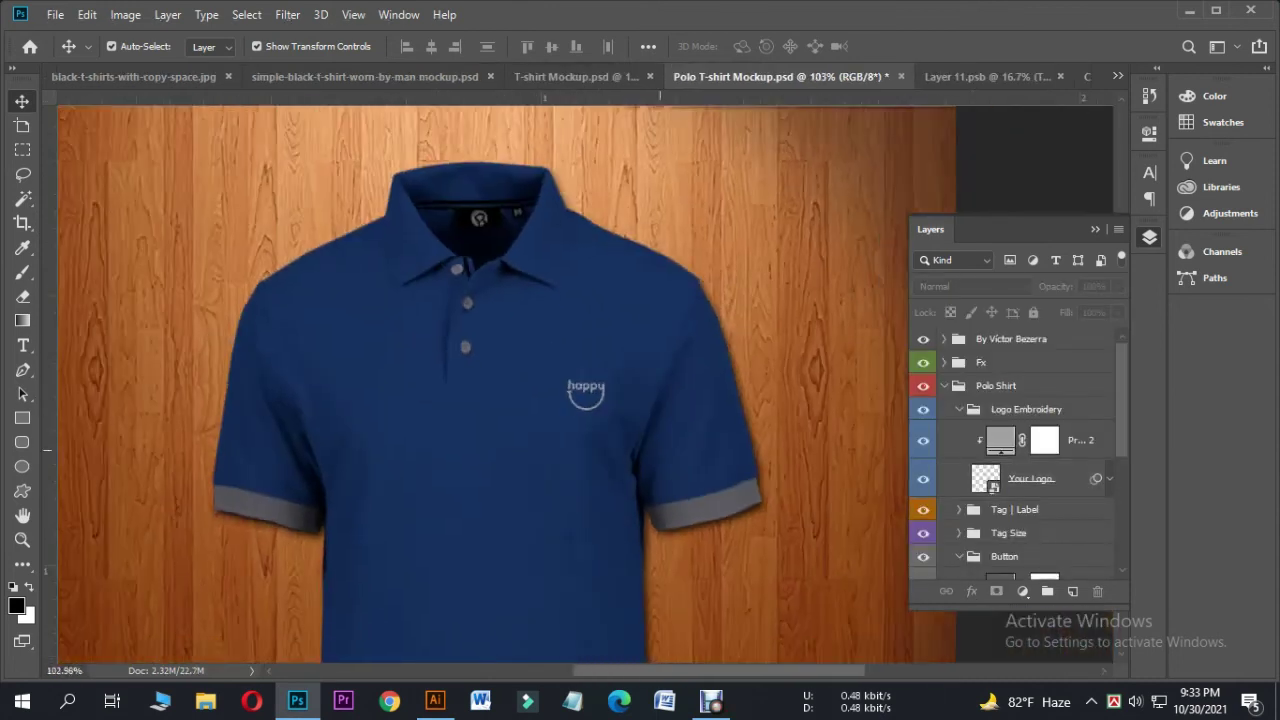
{"action": "scroll", "coordinate": [600, 350], "scroll_direction": "down", "scroll_amount": 2}
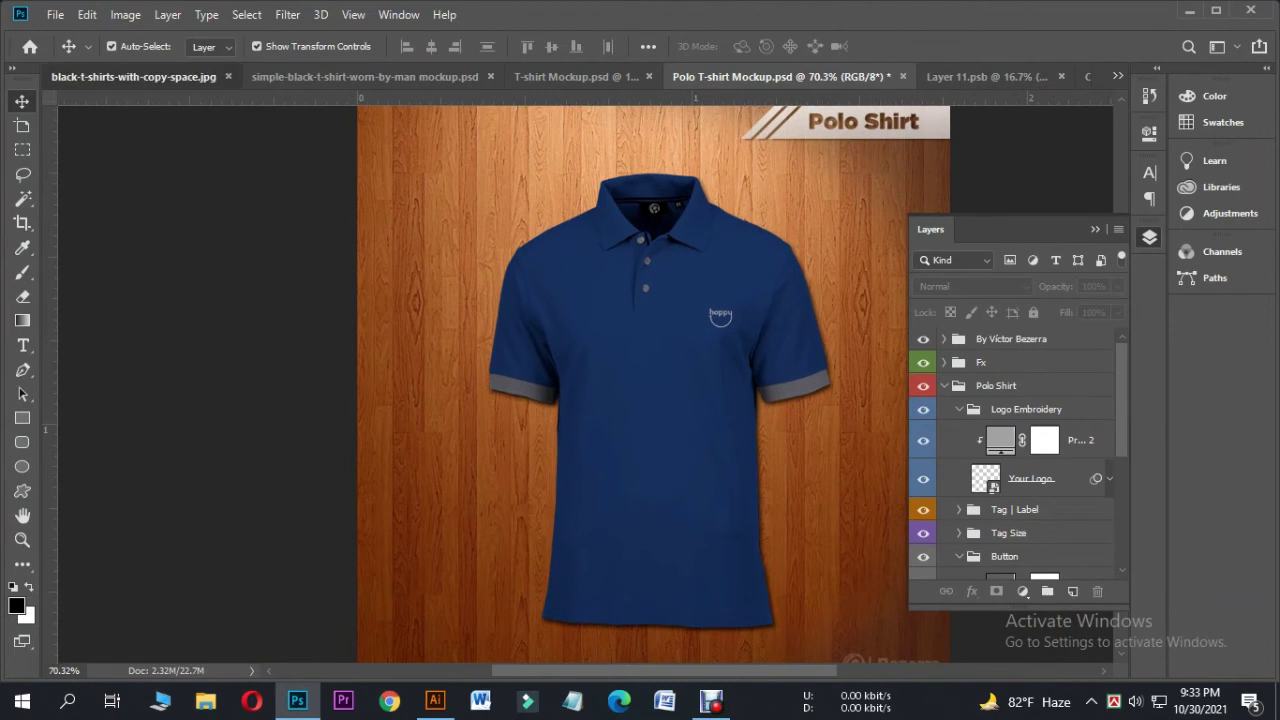
{"action": "left_click", "coordinate": [133, 76]}
{"action": "left_click", "coordinate": [1010, 500]}
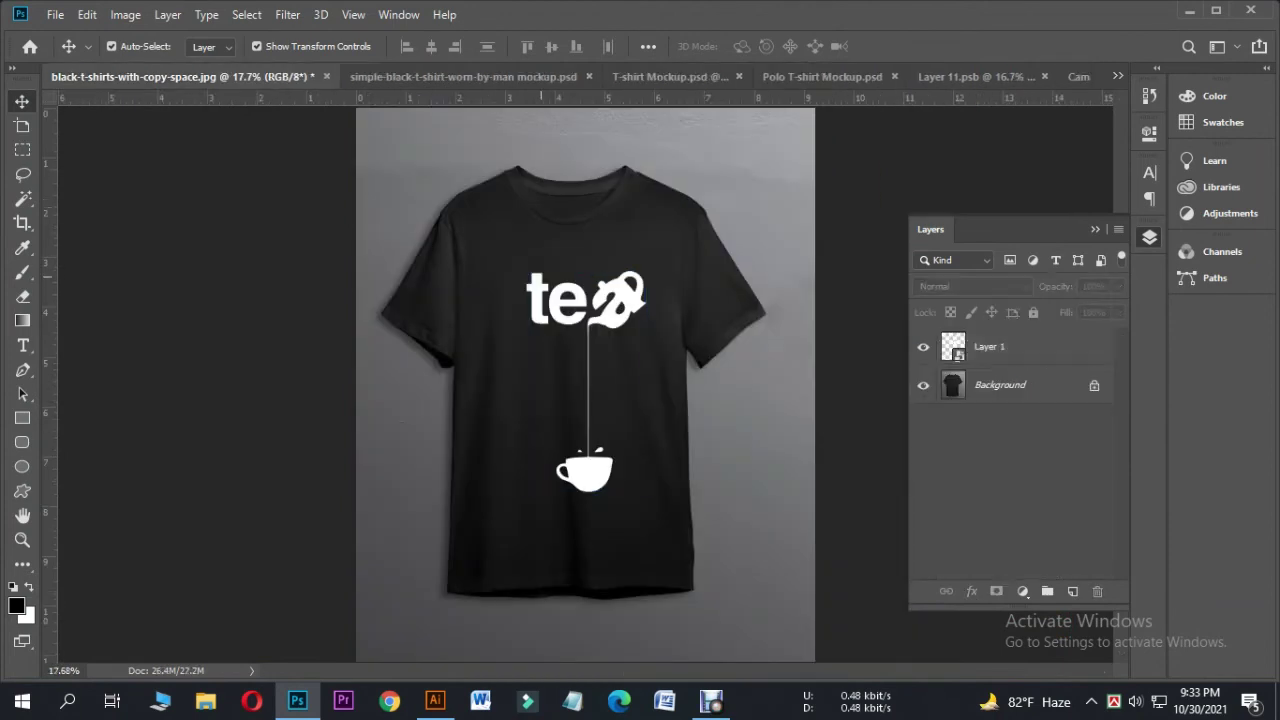
In the Layer 1 smart object, place T-shirt-design-30 and hide the t-shirt design 5-01 layer.
{"action": "double_click", "coordinate": [953, 346]}
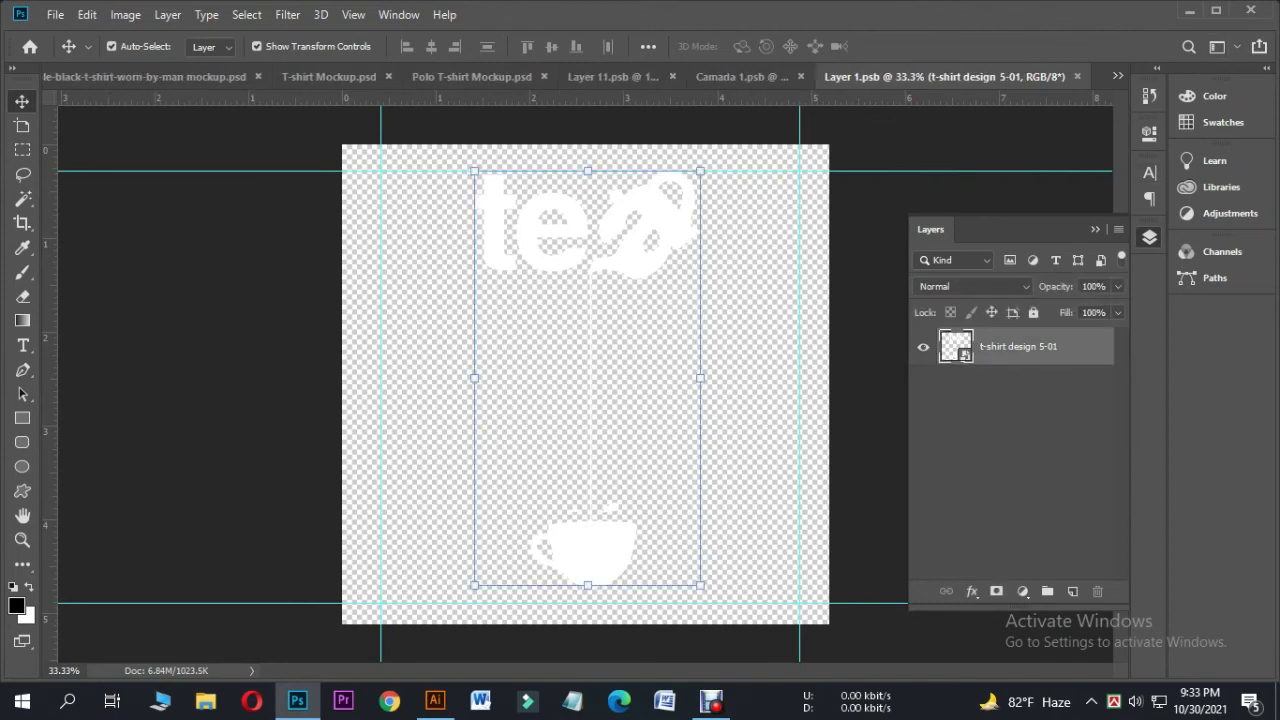
{"action": "key", "text": "super+d"}
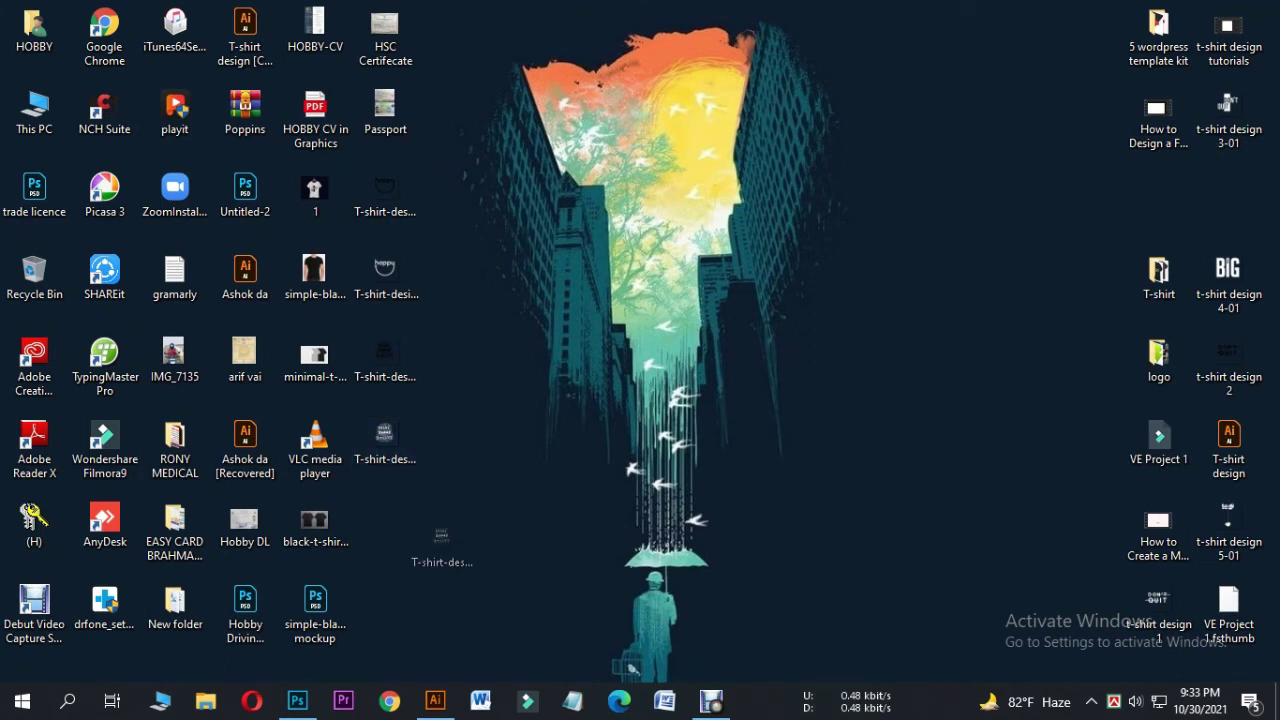
{"action": "left_click", "coordinate": [297, 700]}
{"action": "key", "text": "Return"}
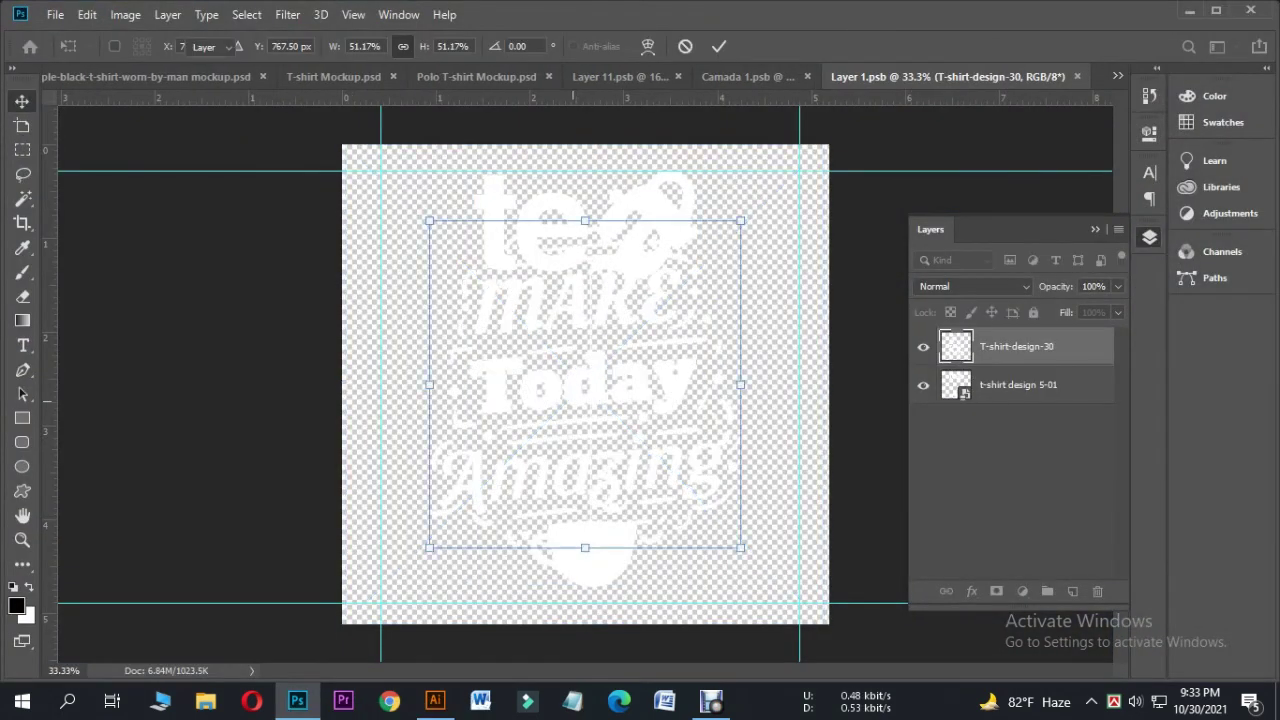
{"action": "key", "text": "alt+bracketleft"}
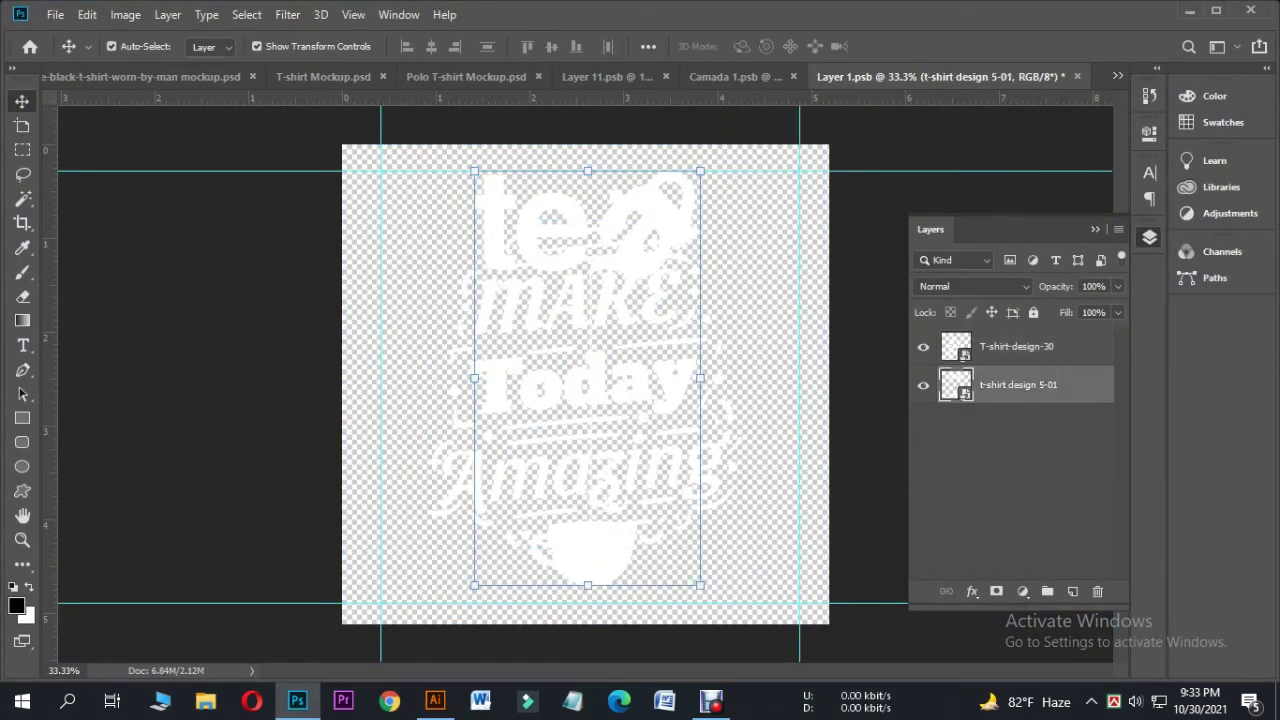
{"action": "key", "text": "ctrl+comma"}
{"action": "left_click_drag", "start_coordinate": [586, 258], "coordinate": [588, 258]}
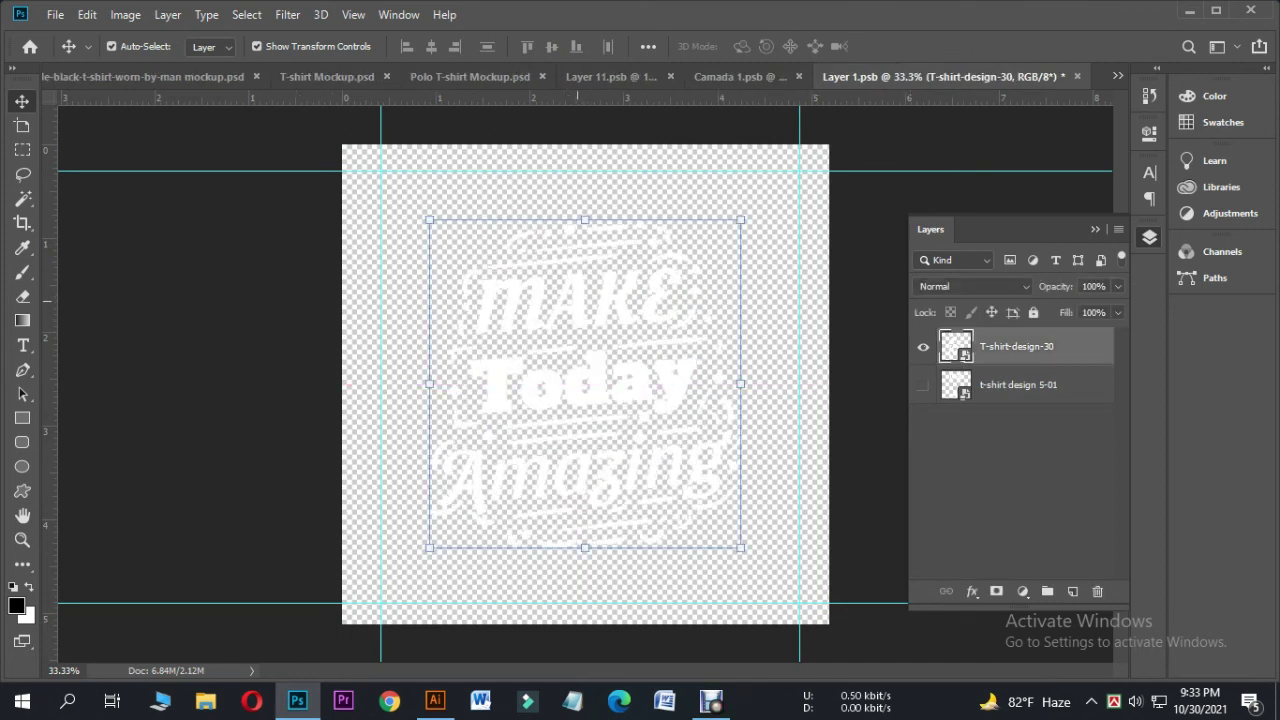
On the black tee mockup, nudge the quote design slightly left and up.
{"action": "left_click", "coordinate": [1118, 76]}
{"action": "left_click", "coordinate": [905, 81]}
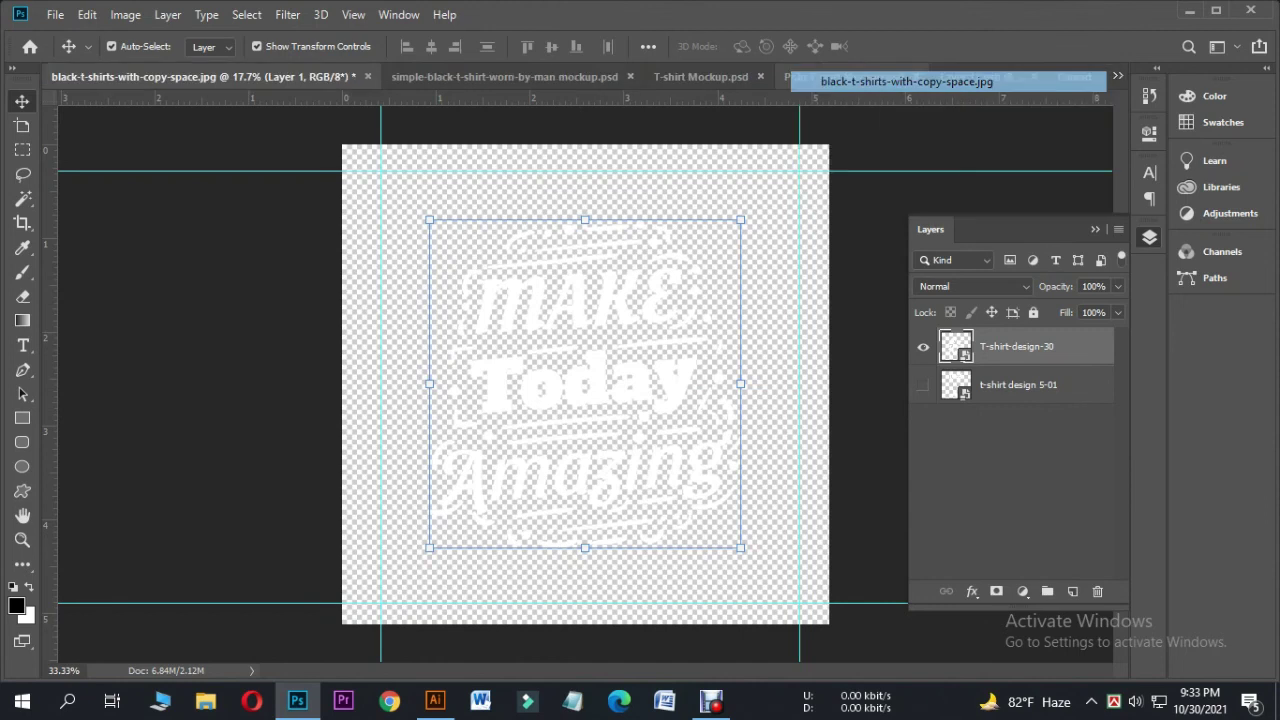
{"action": "left_click", "coordinate": [1010, 500]}
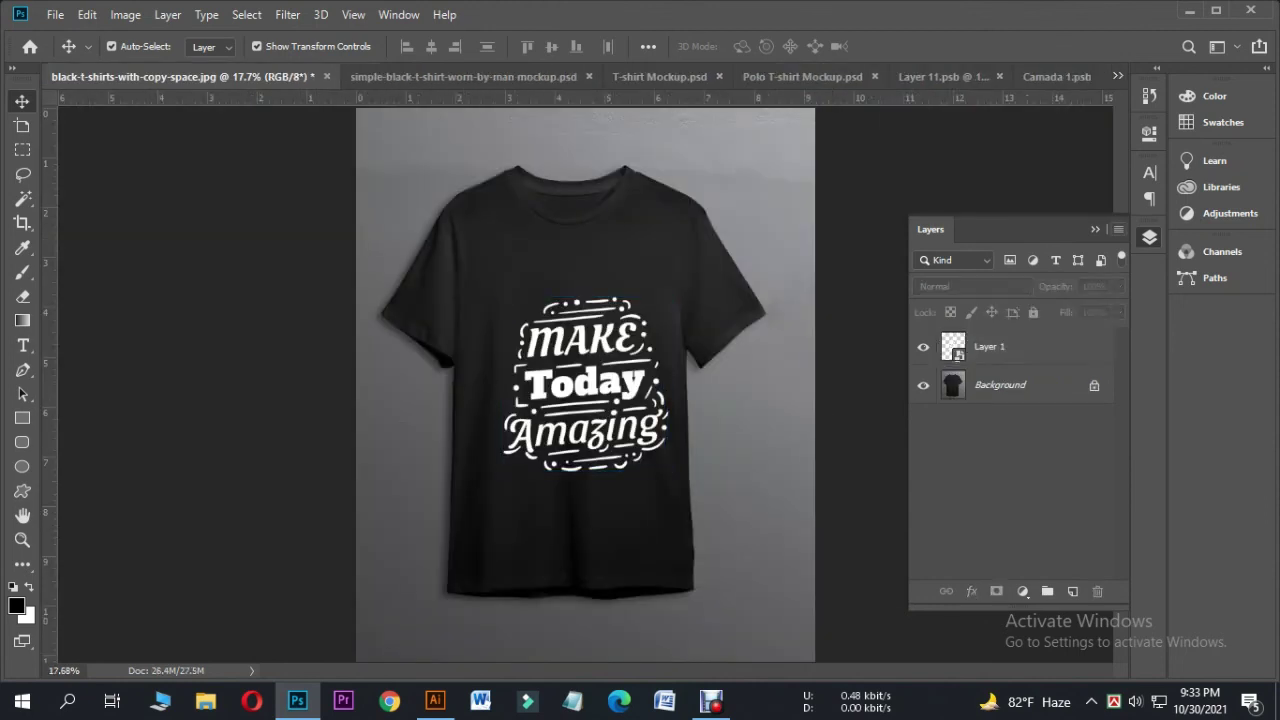
{"action": "key", "text": "F7"}
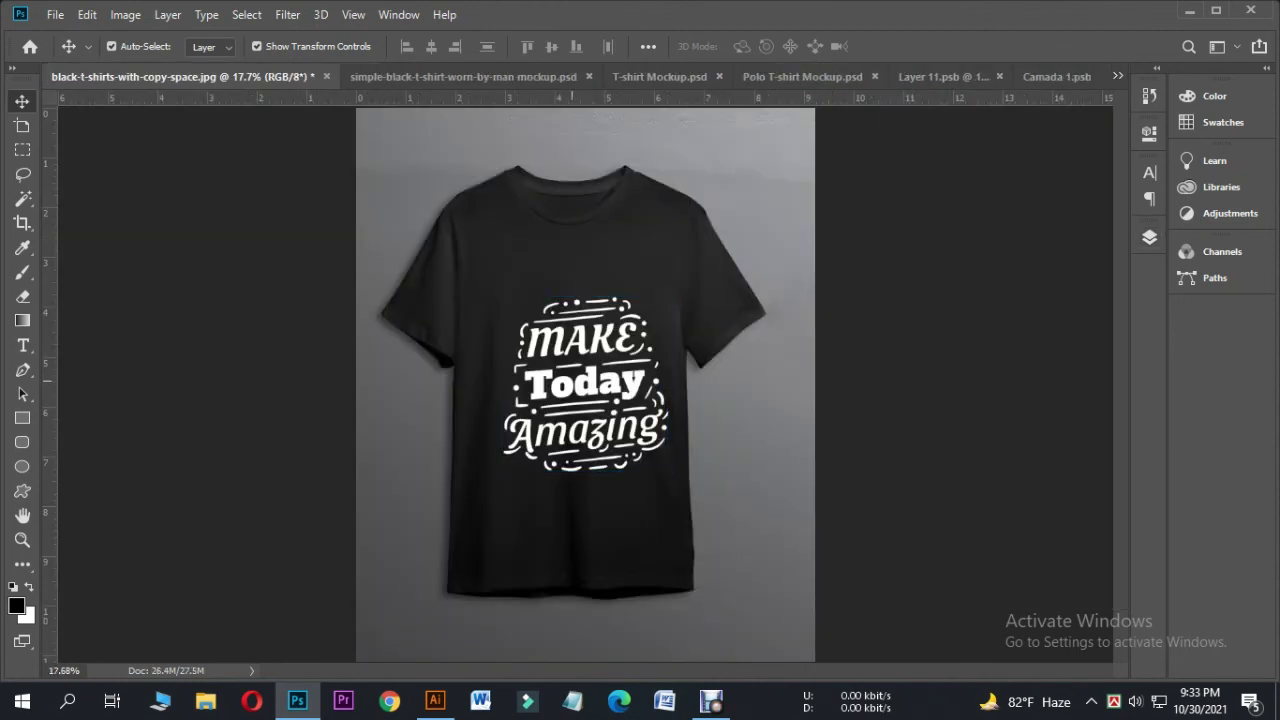
{"action": "key", "text": "ctrl+z"}
{"action": "key", "text": "F7"}
{"action": "key", "text": "shift+Left"}
{"action": "key", "text": "shift+Left"}
{"action": "key", "text": "shift+Left"}
{"action": "key", "text": "shift+Left"}
{"action": "key", "text": "shift+Up"}
{"action": "key", "text": "shift+Up"}
{"action": "key", "text": "shift+Up"}
{"action": "key", "text": "shift+Up"}
{"action": "key", "text": "shift+Up"}
{"action": "key", "text": "shift+Up"}
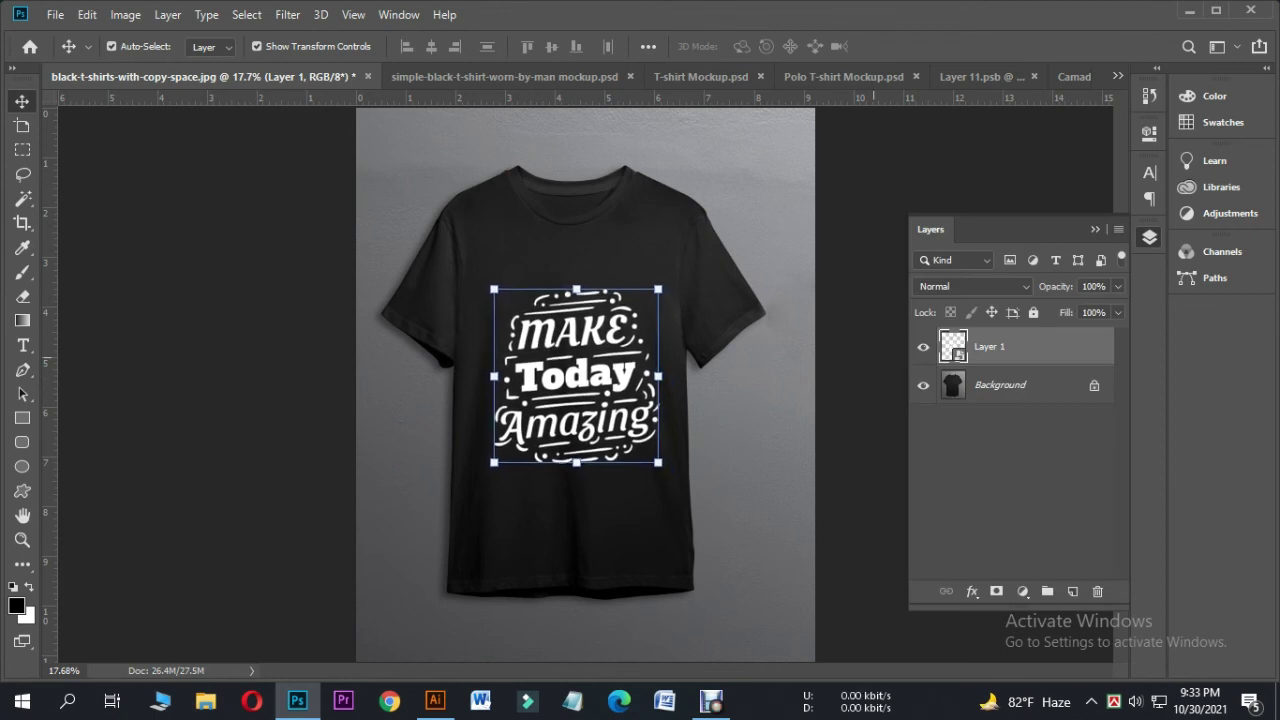
{"action": "key", "text": "ctrl+d"}
{"action": "left_click", "coordinate": [1095, 229]}
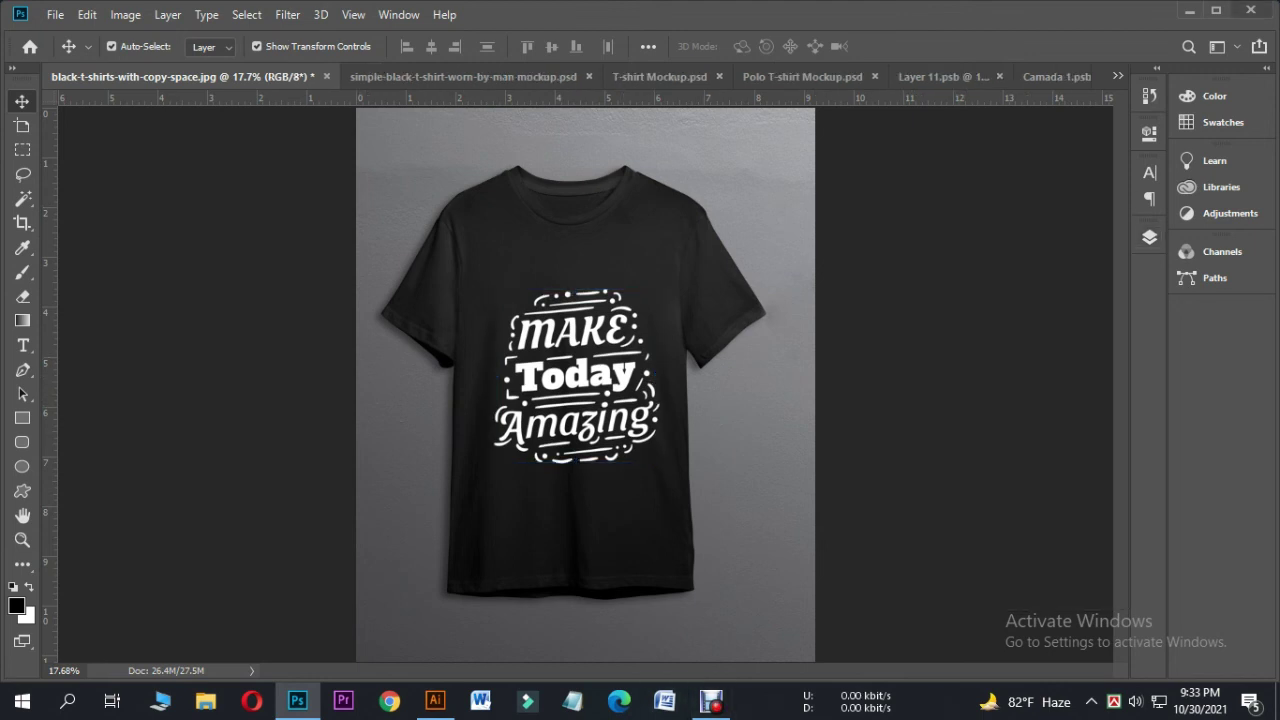
Minimise Photoshop and refresh the desktop.
{"action": "left_click", "coordinate": [1189, 10]}
{"action": "right_click", "coordinate": [714, 212]}
{"action": "left_click", "coordinate": [757, 266]}
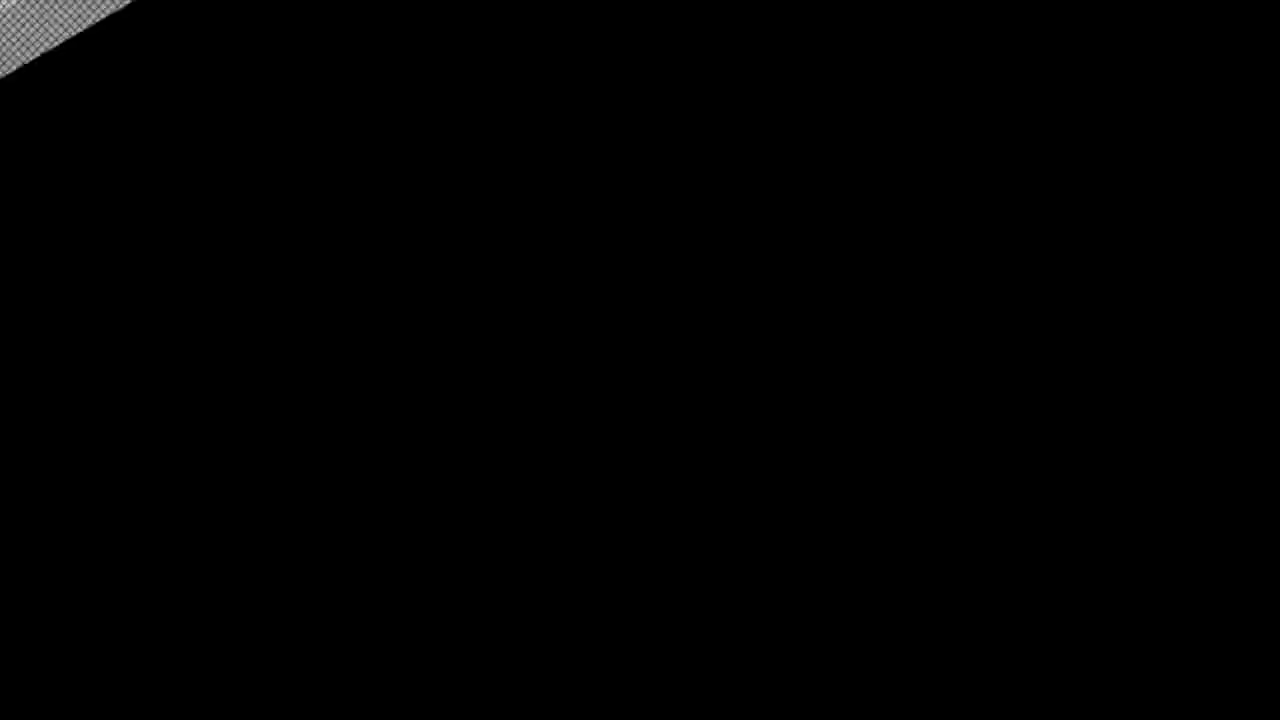